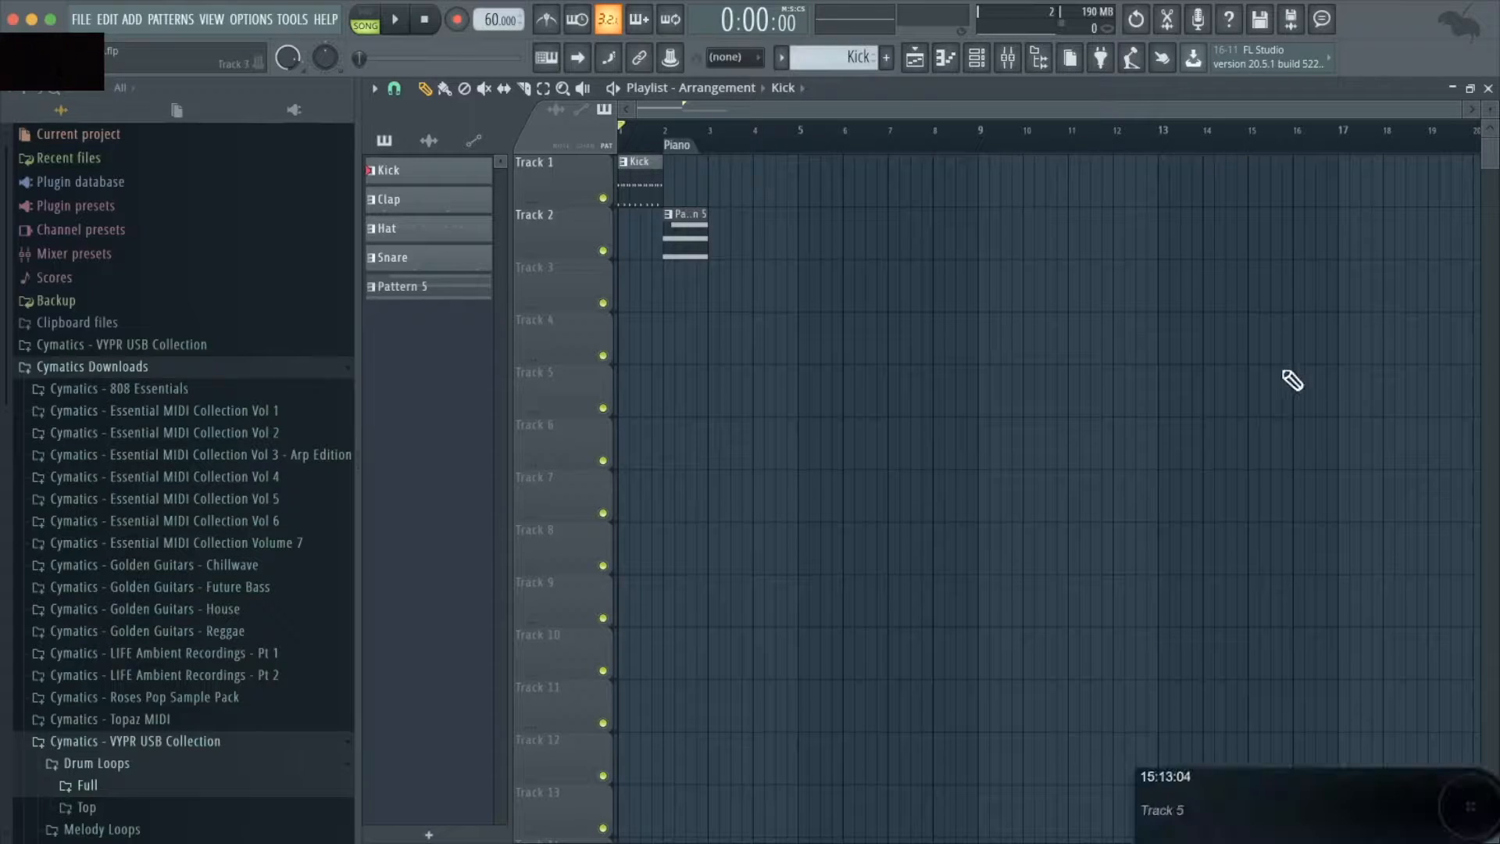
- Open the mixer below the playlist
click(1010, 59)
click(1009, 60)
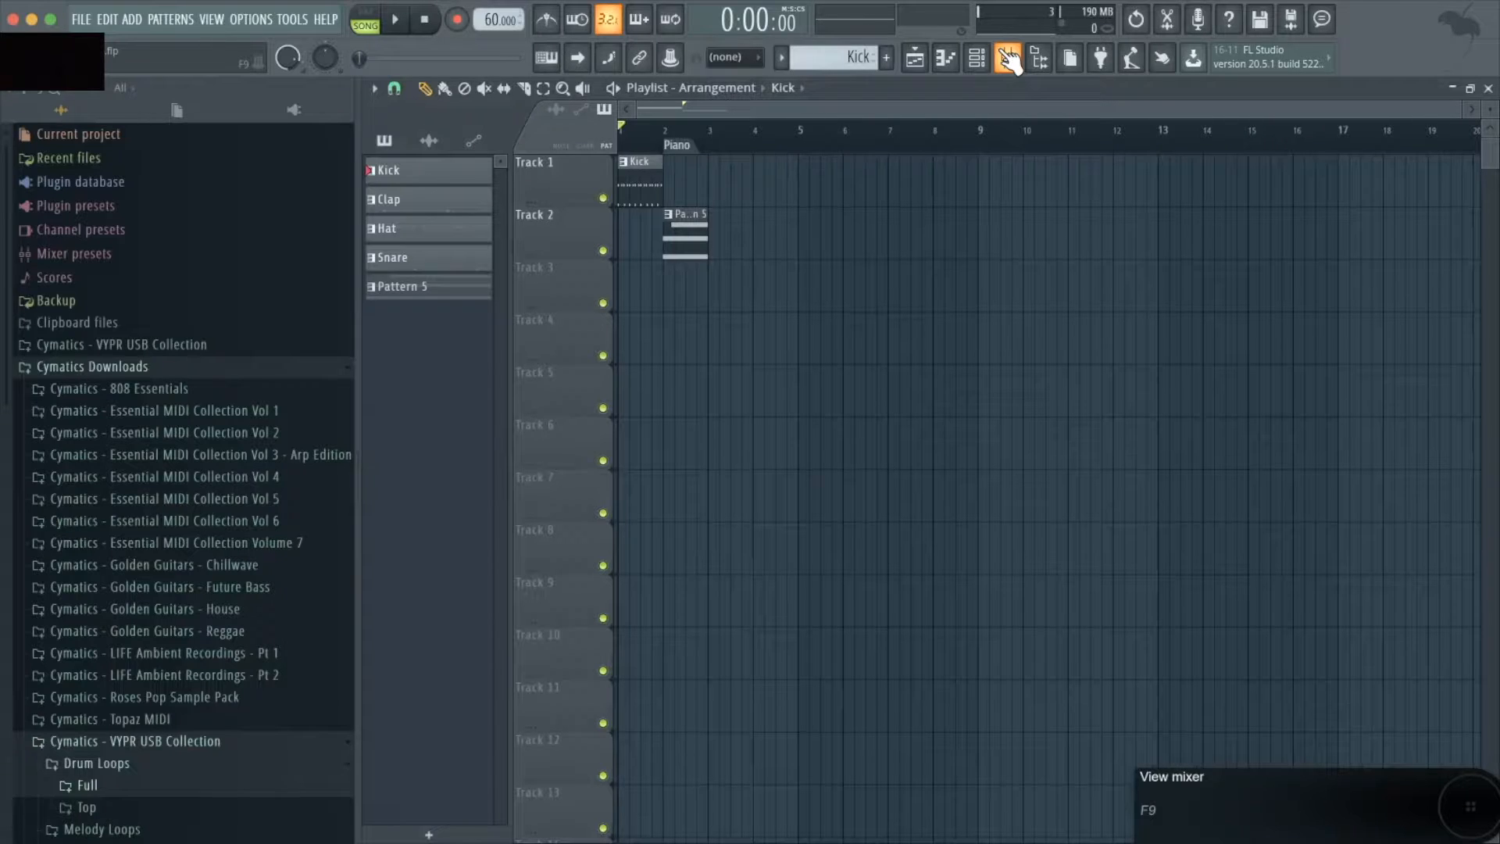
click(1009, 59)
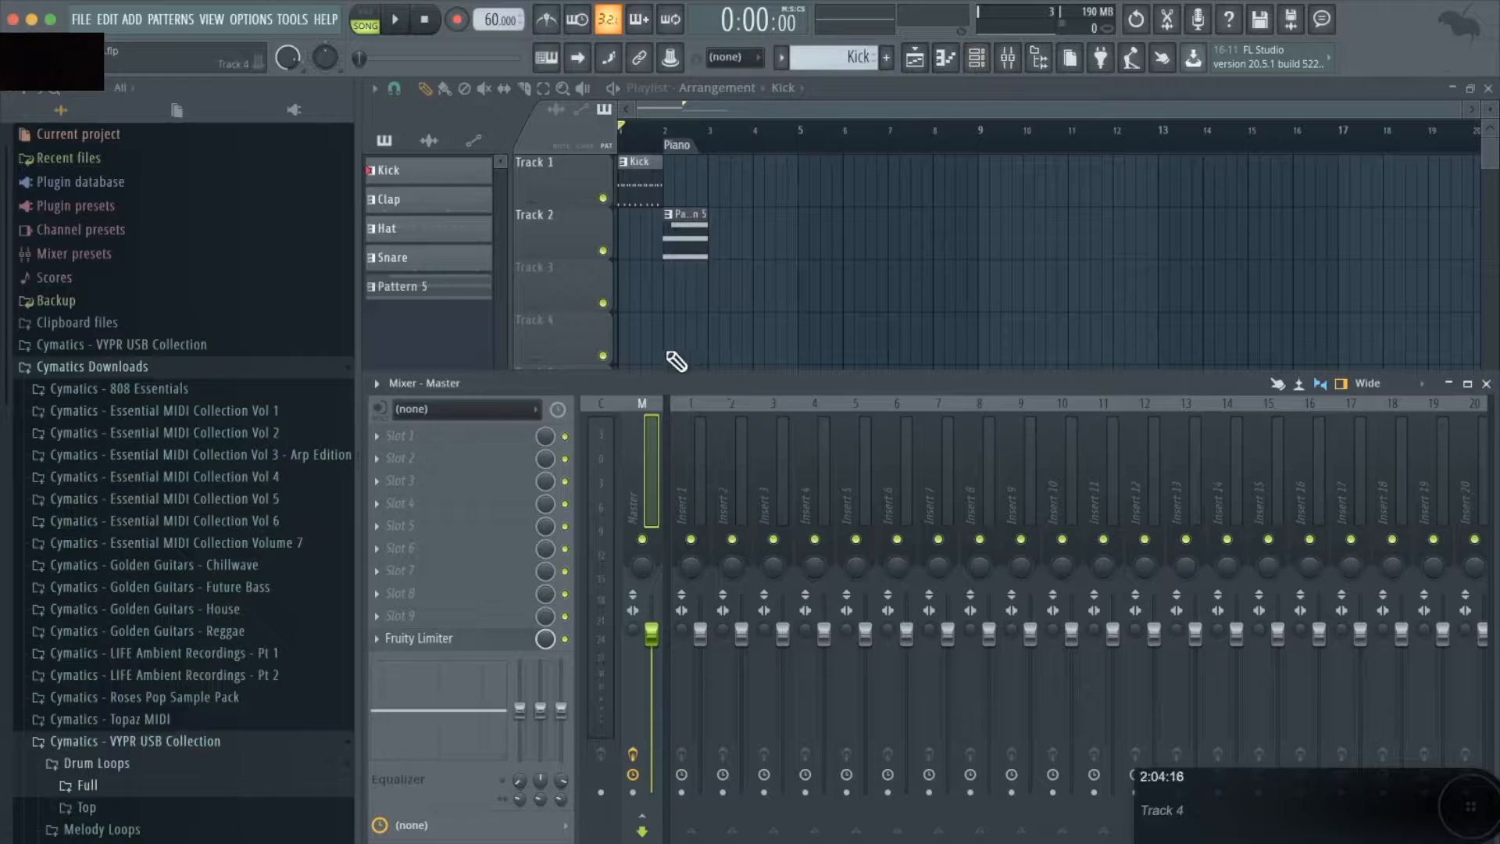
- Turn the mixer's "Track inspector on left side" view option off and back on
click(377, 385)
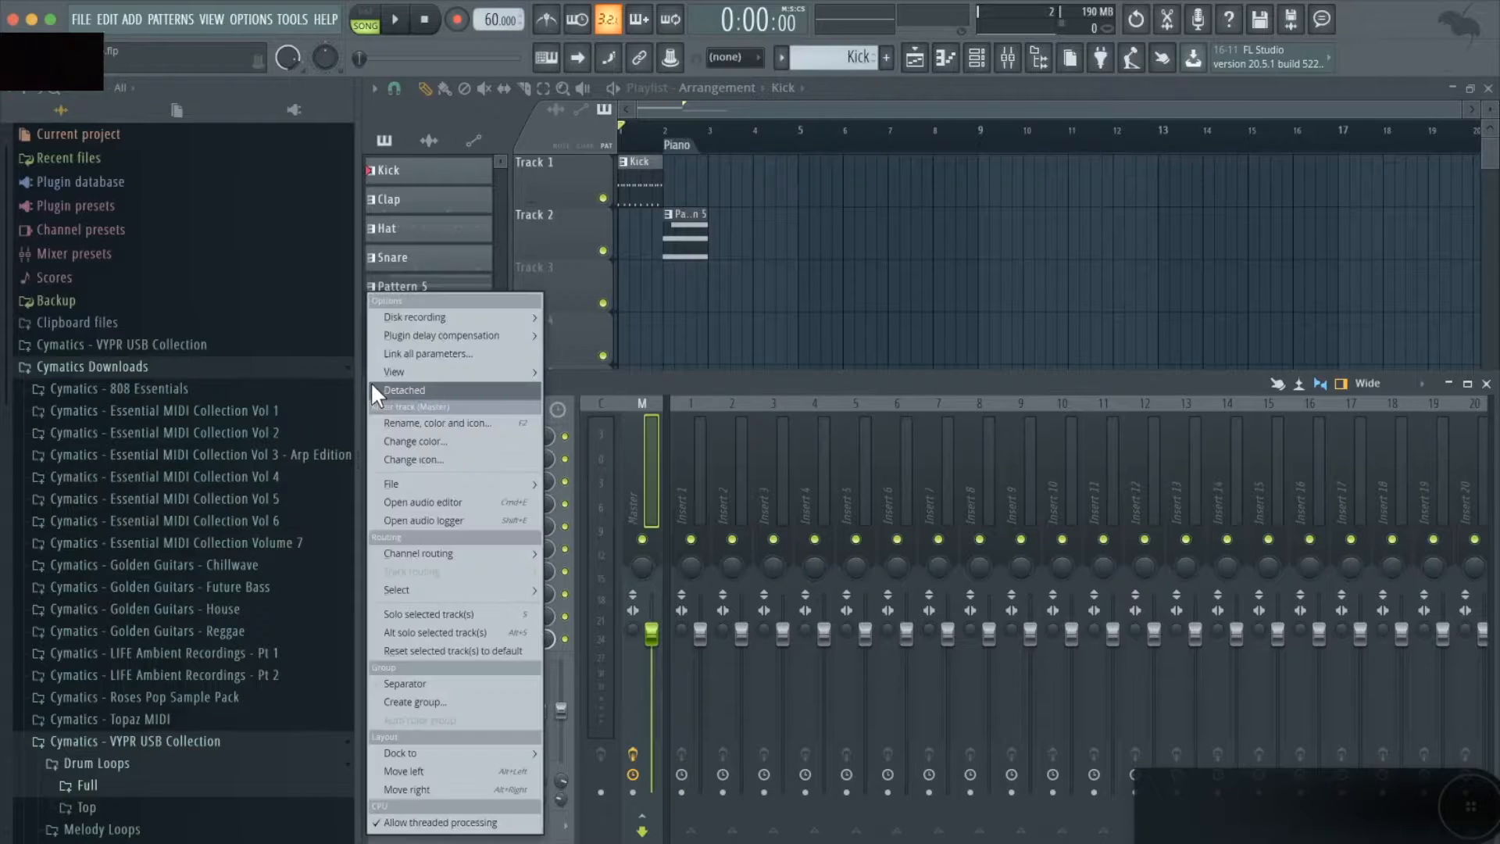
mouse_move(403, 372)
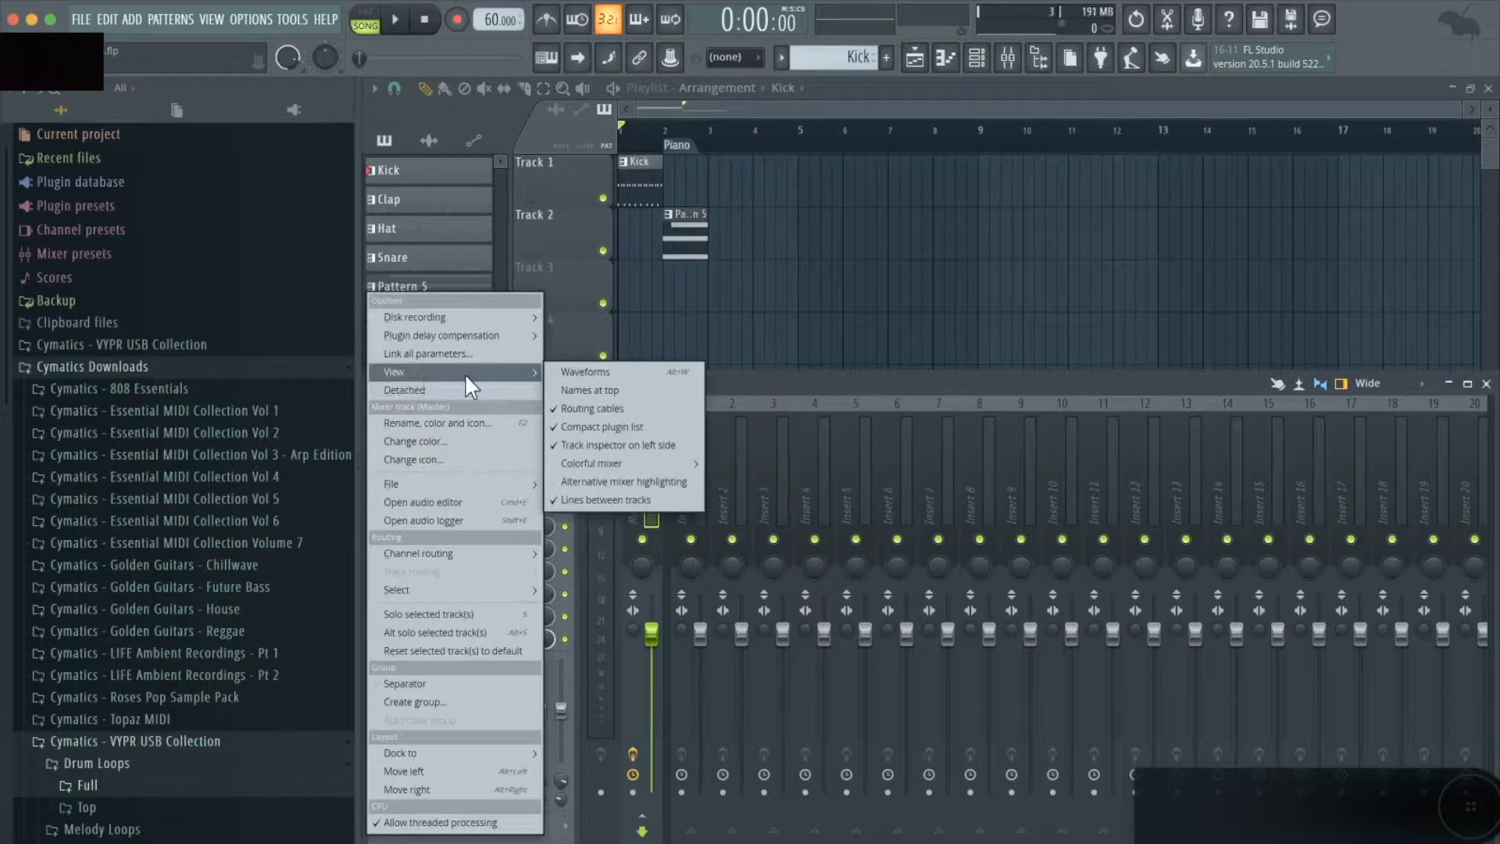
click(646, 445)
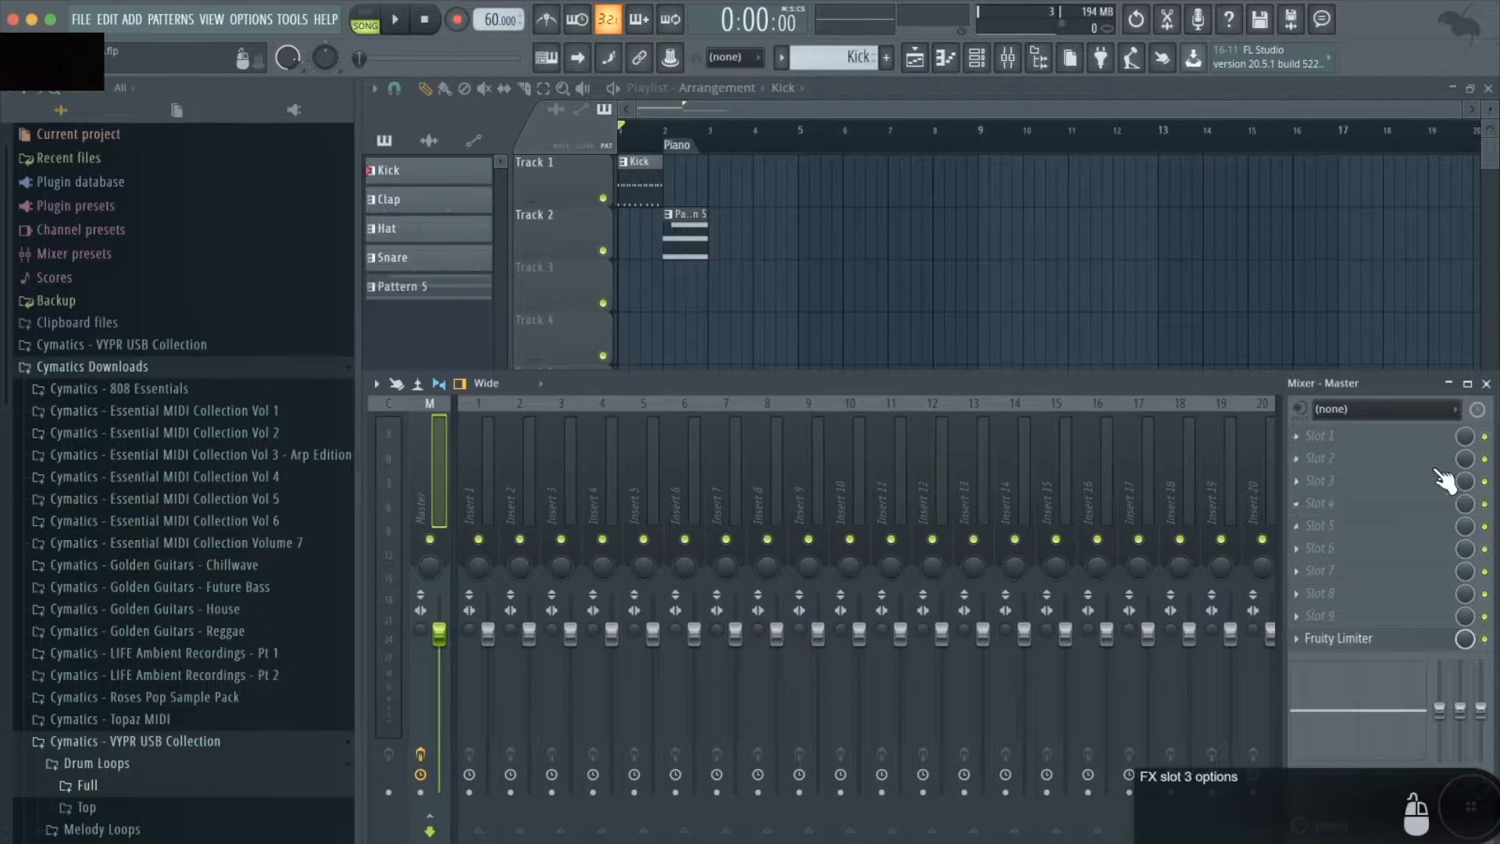
click(377, 383)
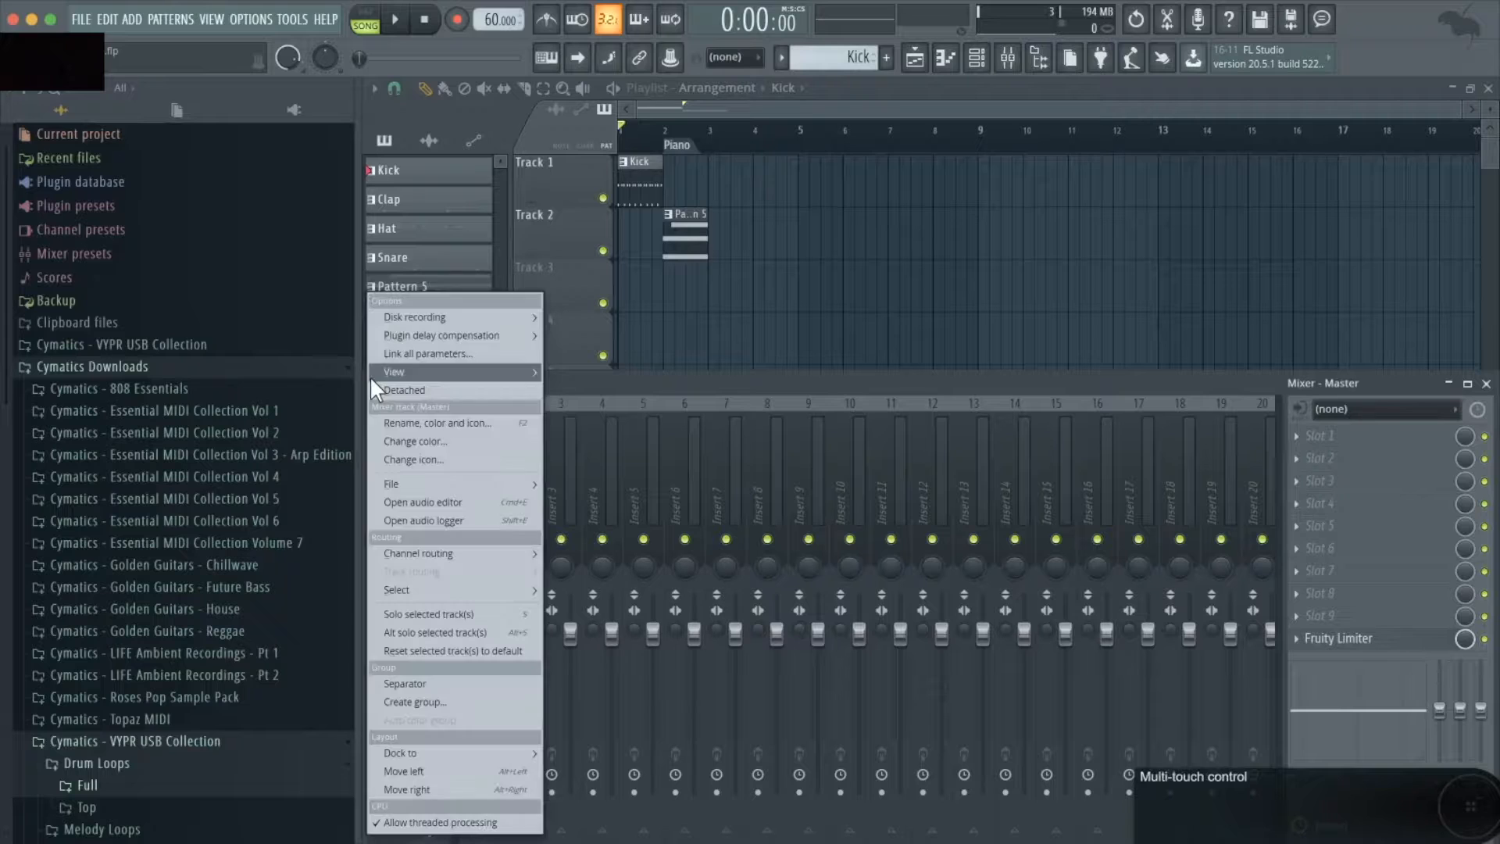
mouse_move(369, 377)
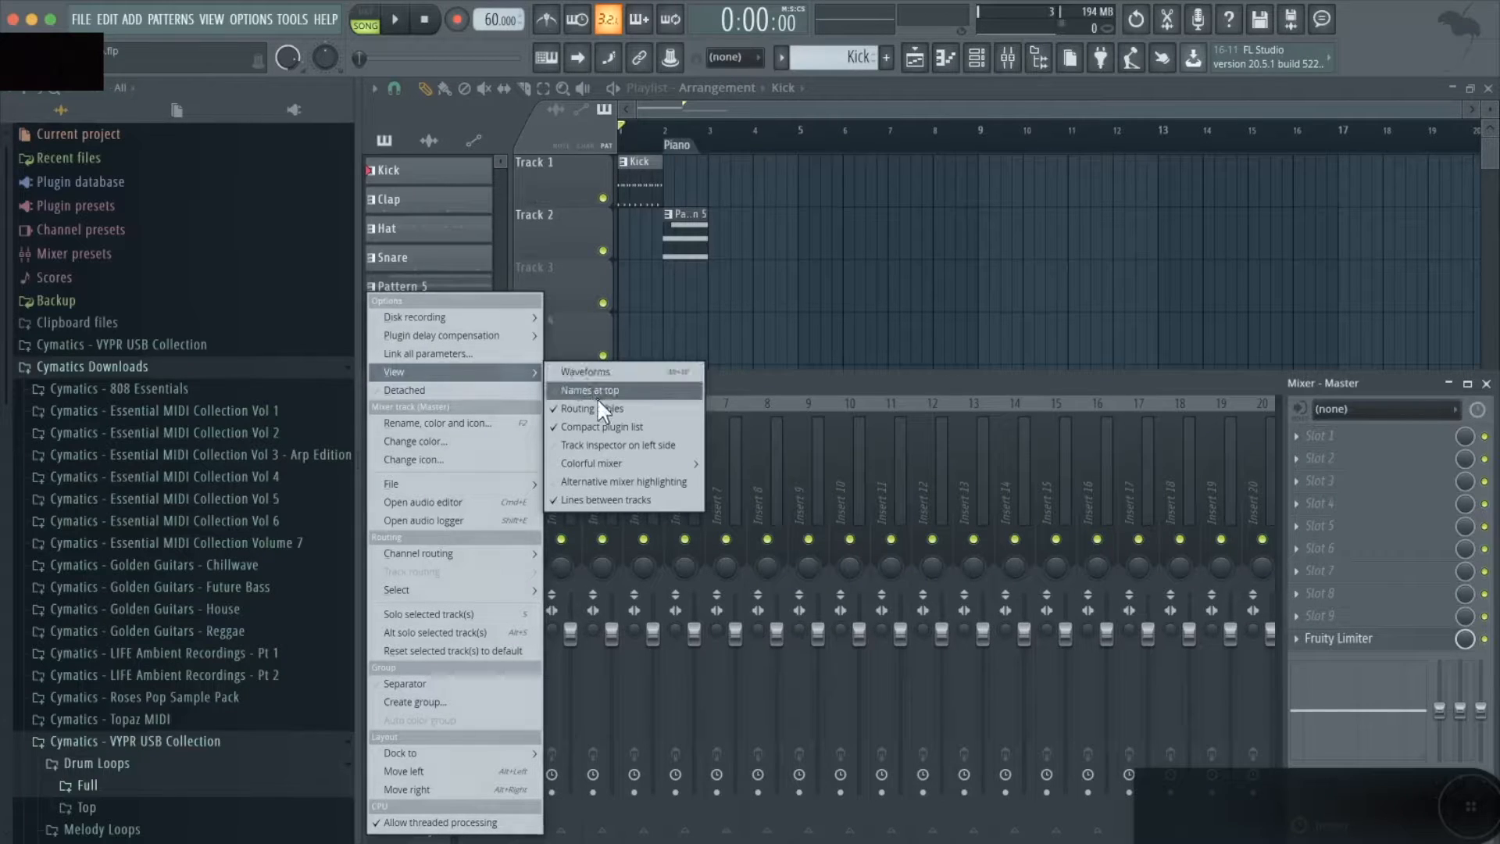
click(602, 439)
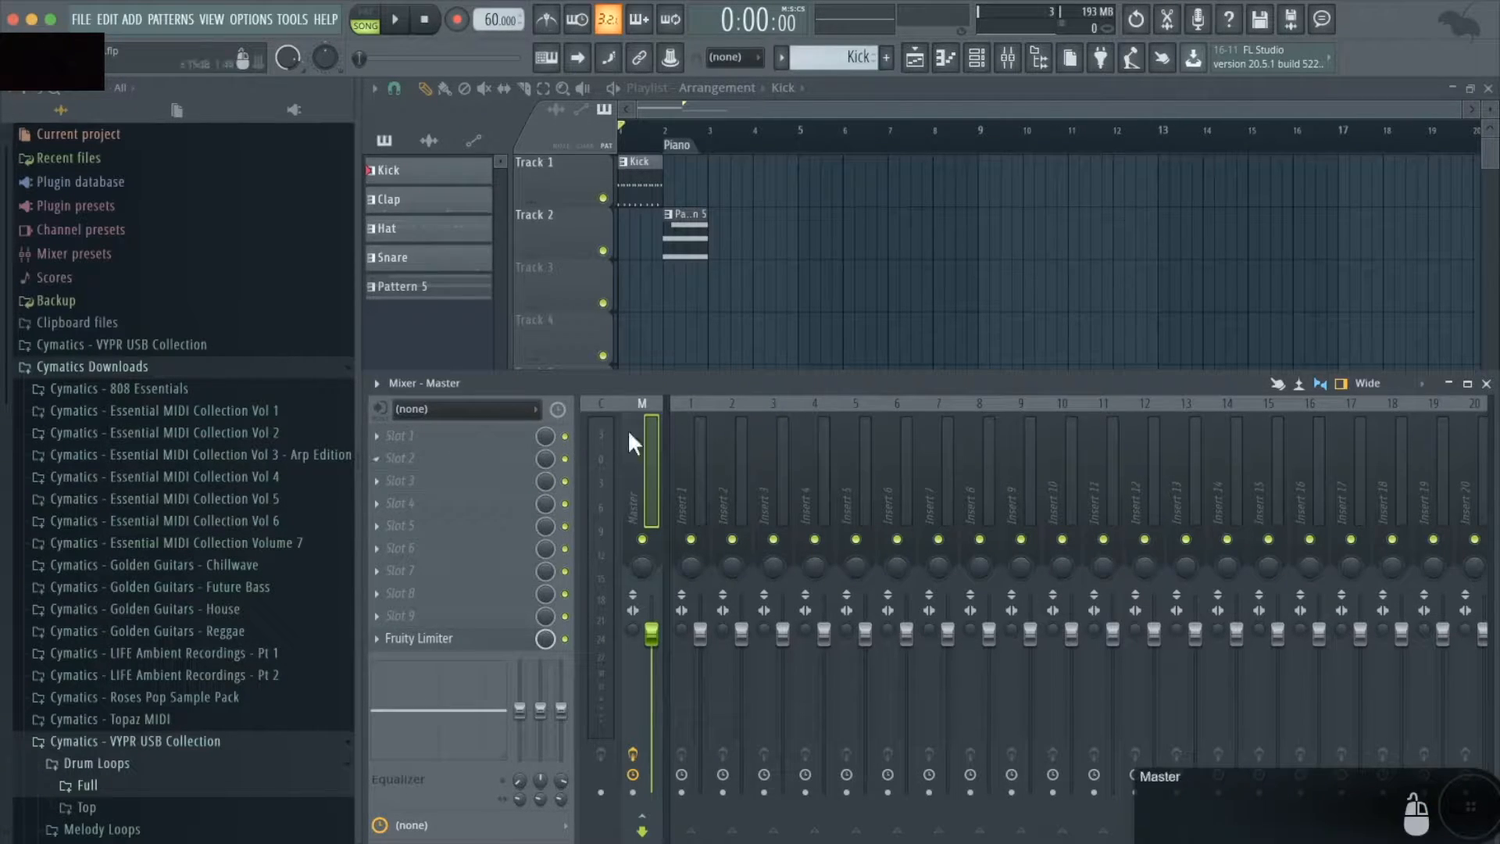
- Inspect the Master and Insert 5 mixer tracks by selecting them alternately, and save the project
drag(696, 399, 864, 404)
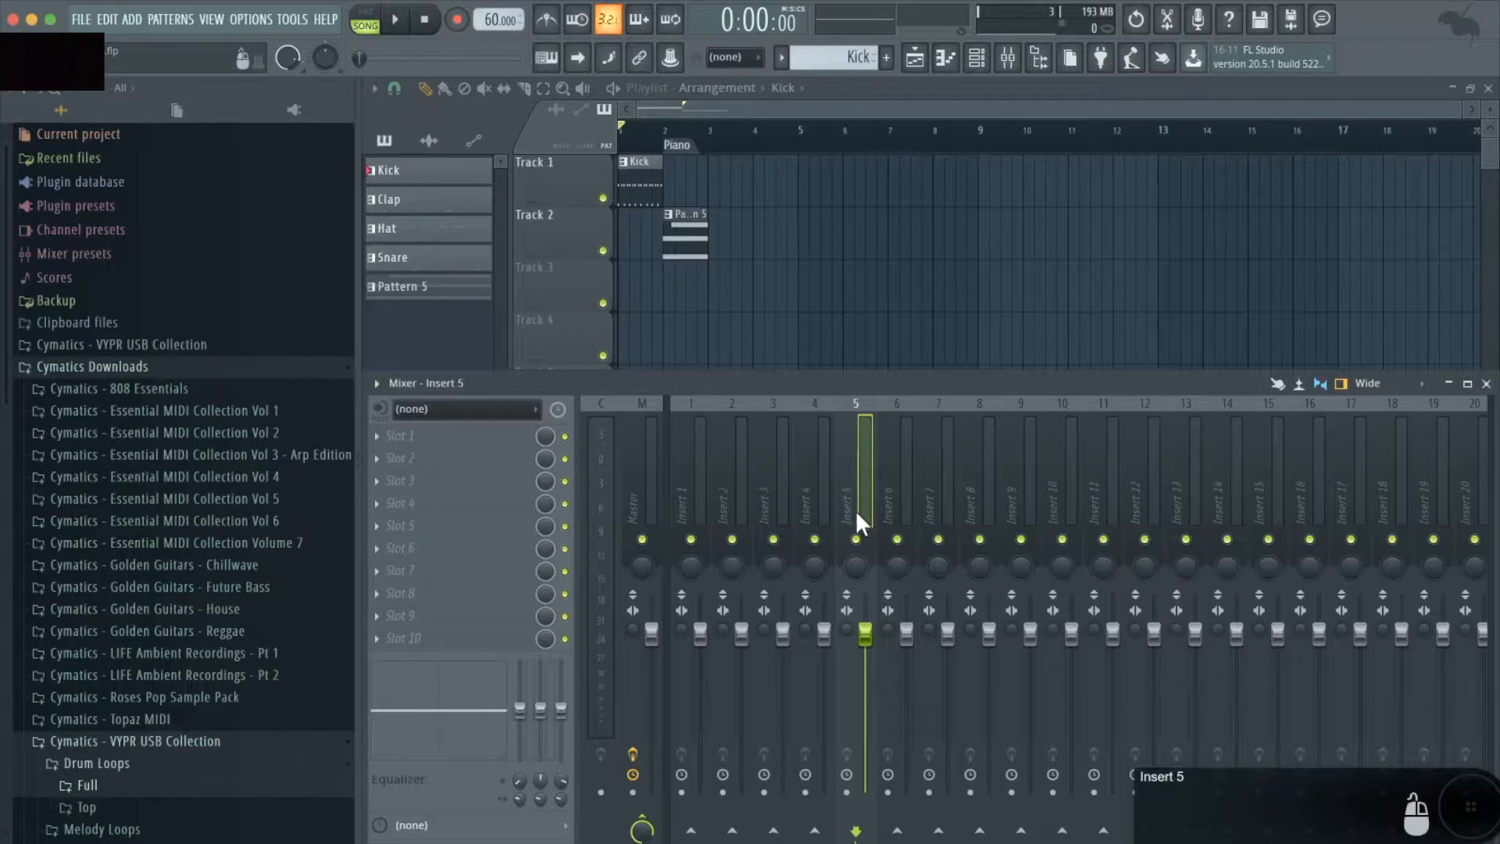
click(647, 443)
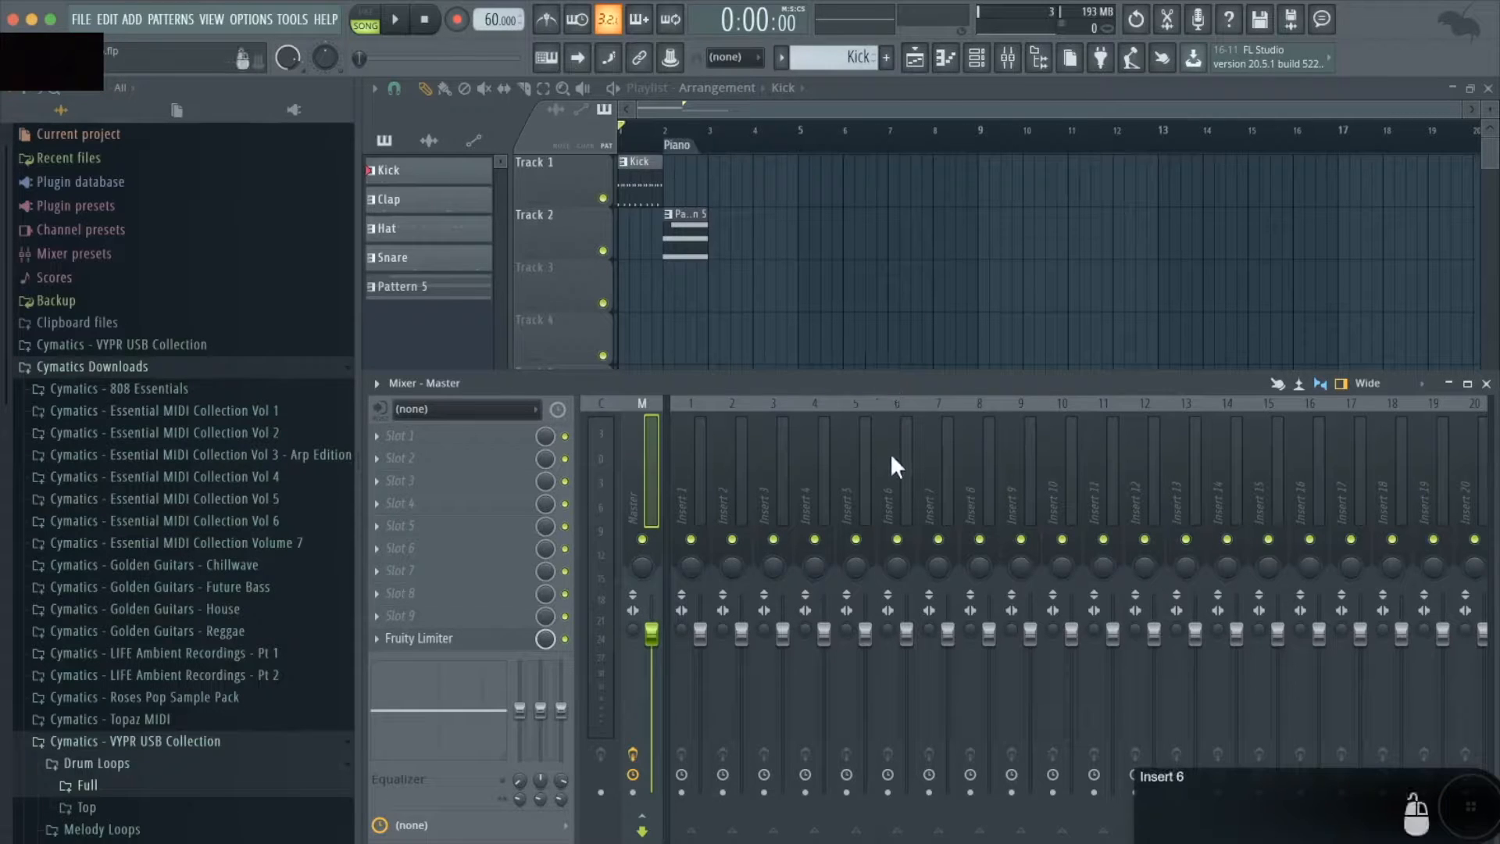
click(866, 466)
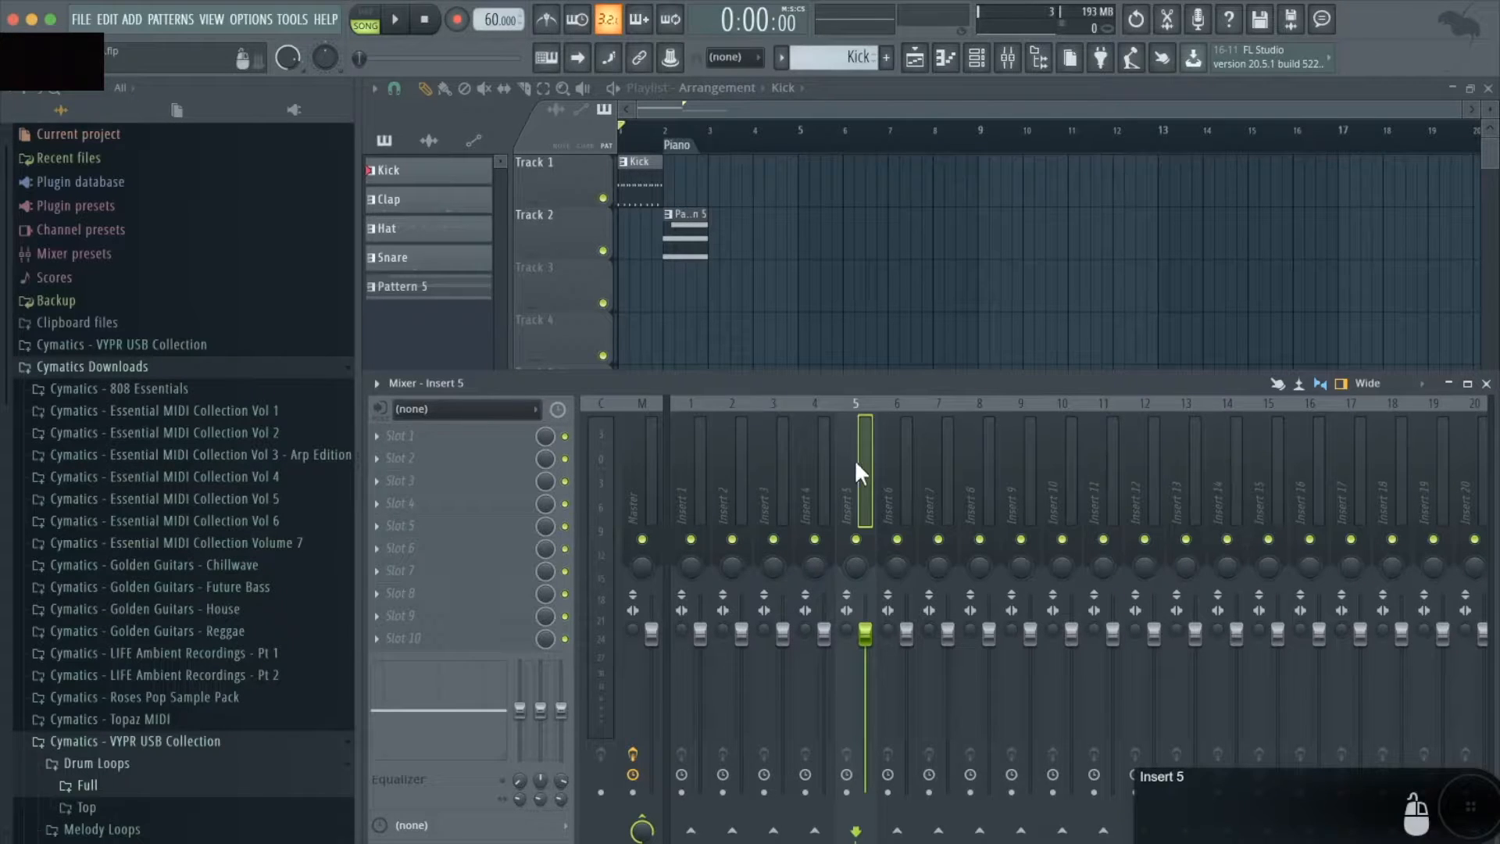
click(644, 670)
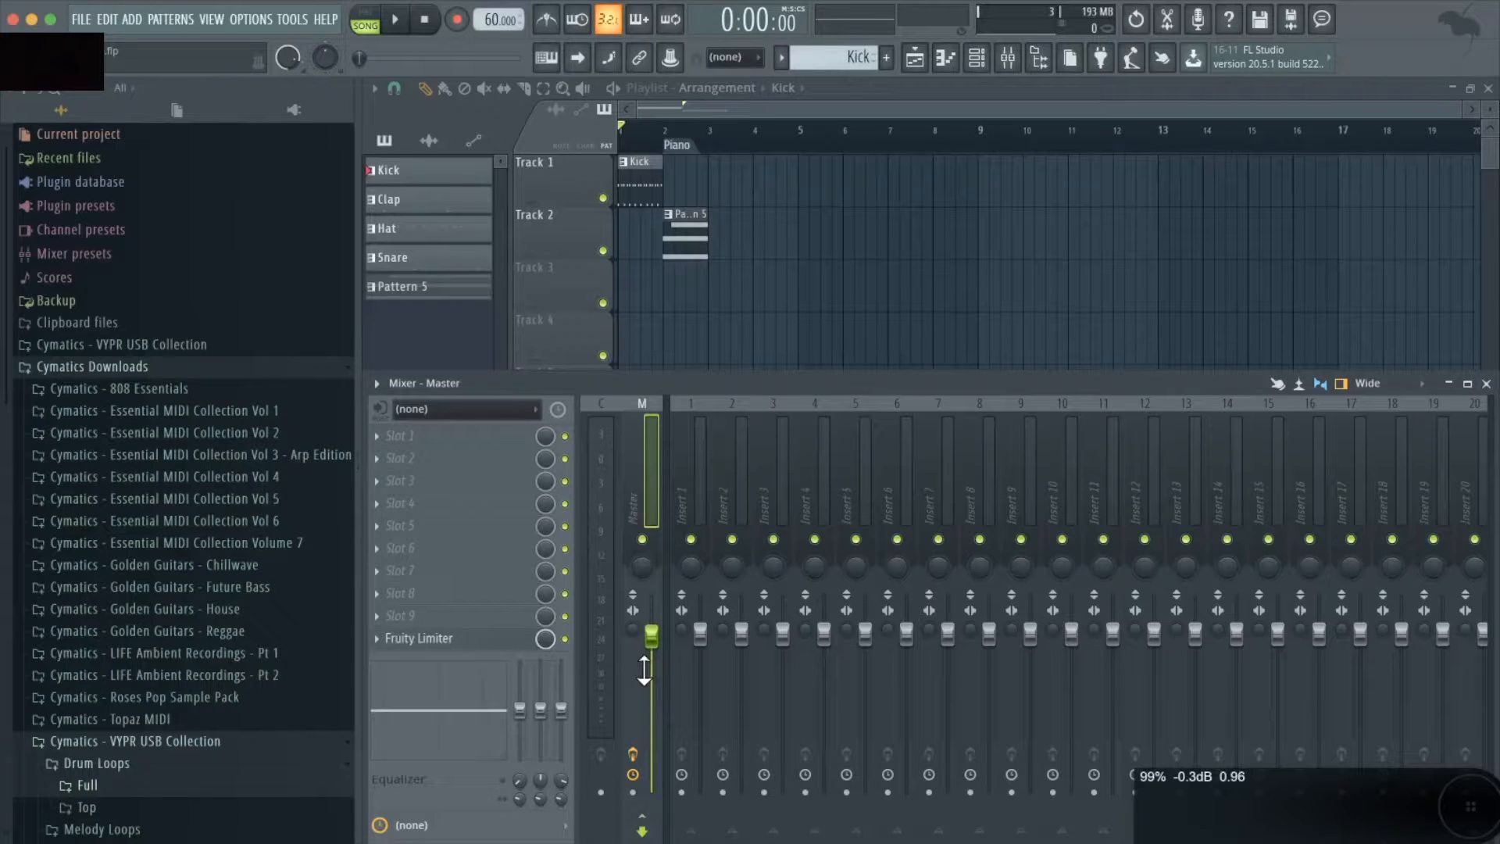
click(859, 410)
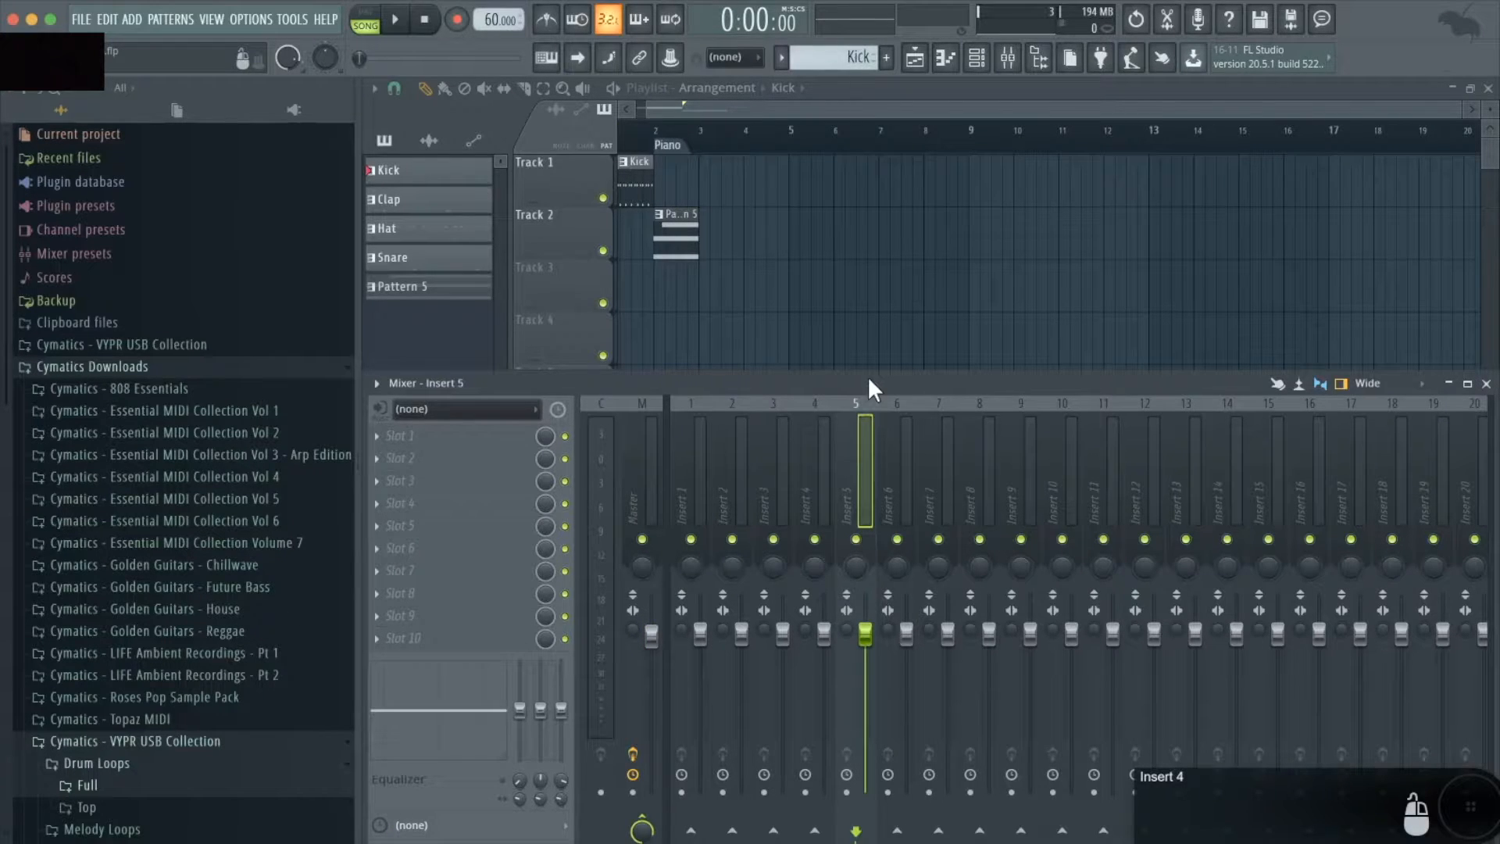
key(super+s)
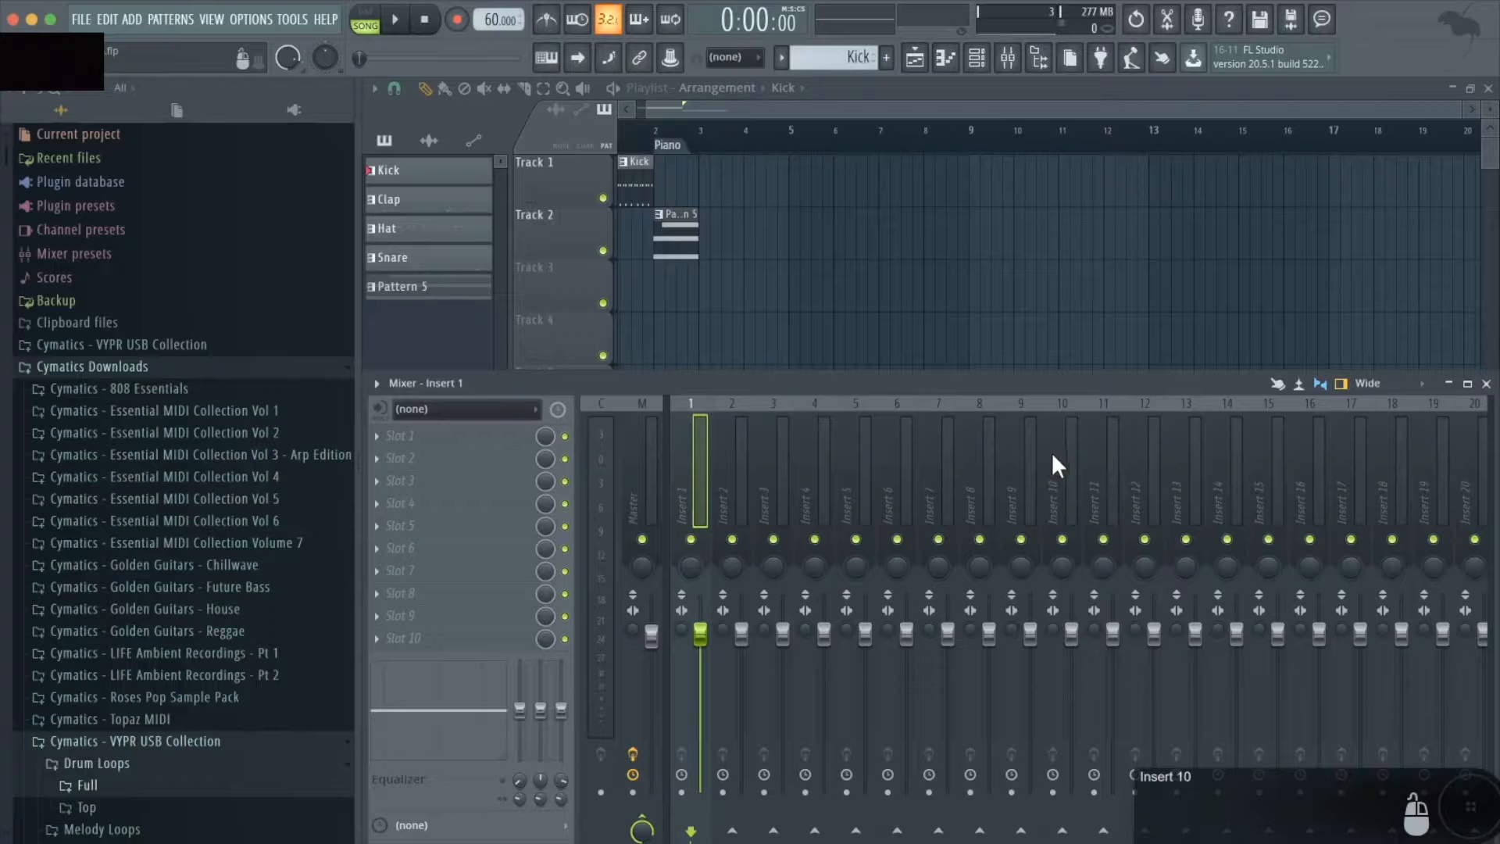
- Switch the mixer layout to Compact 2 and back to Wide
click(1424, 386)
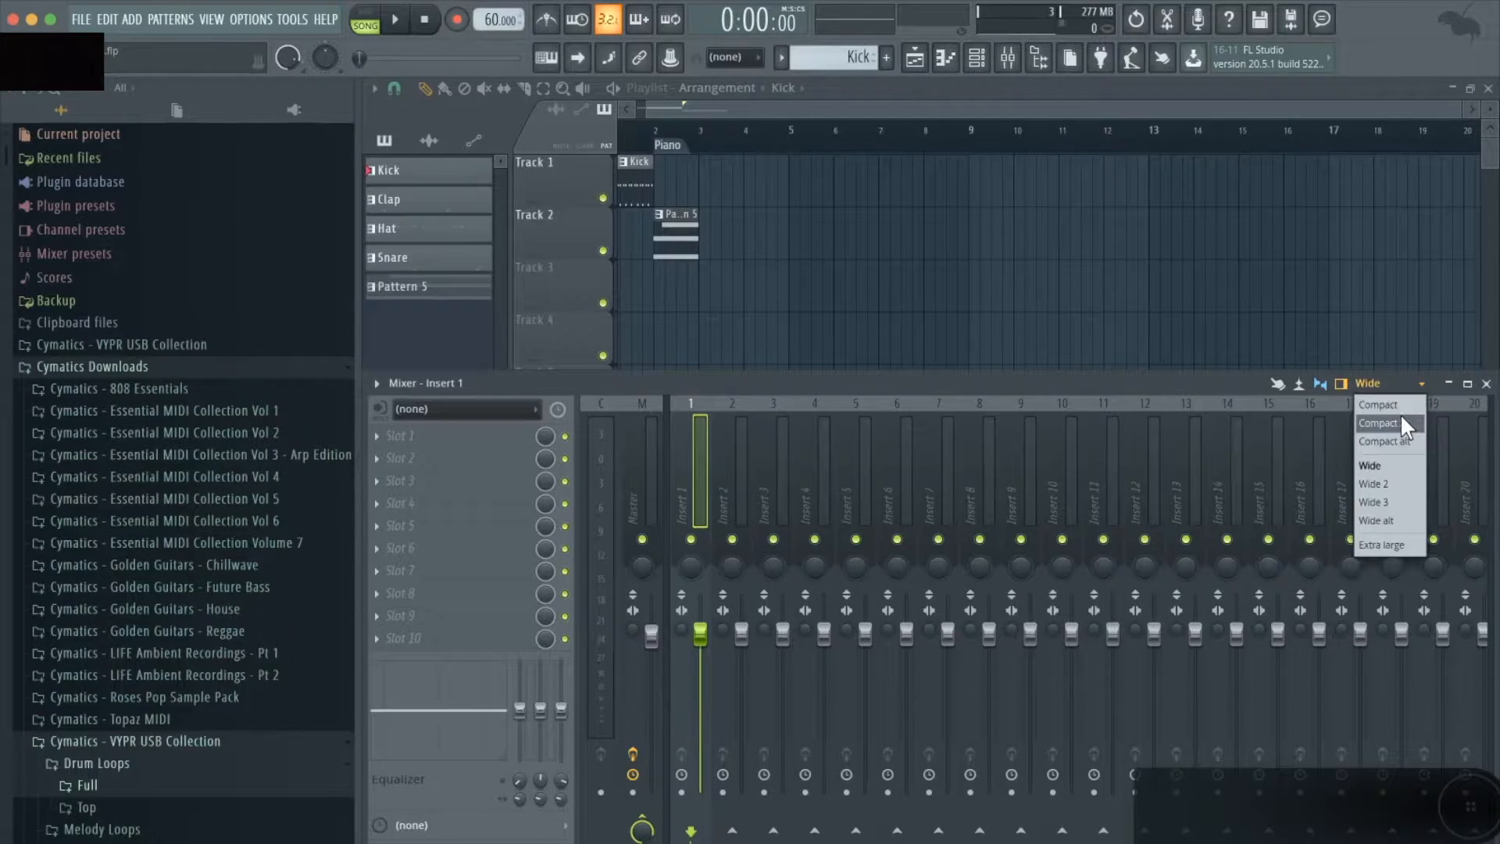
click(1400, 415)
click(1421, 386)
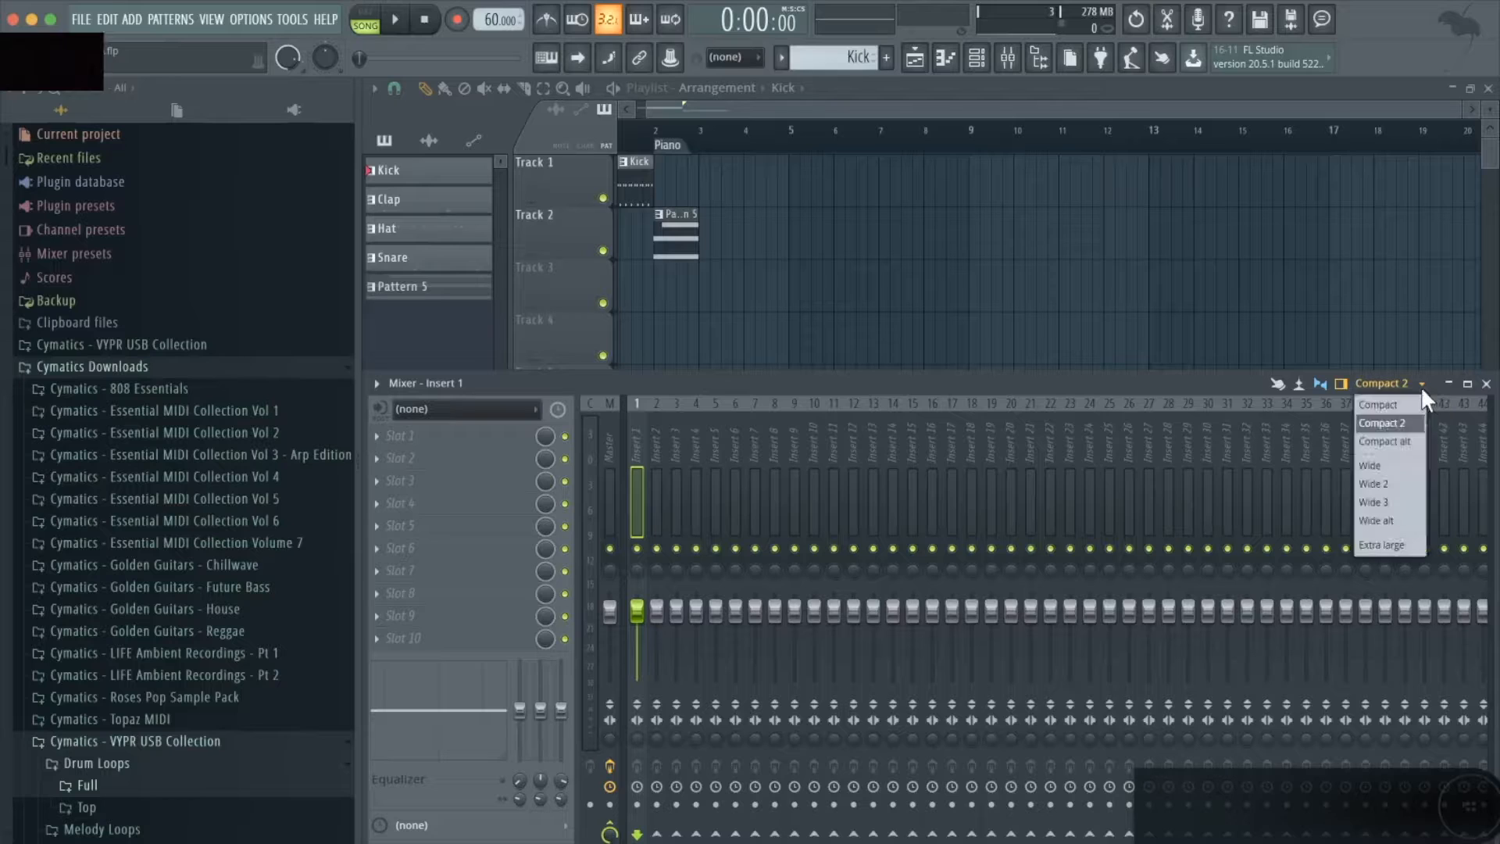
click(1390, 466)
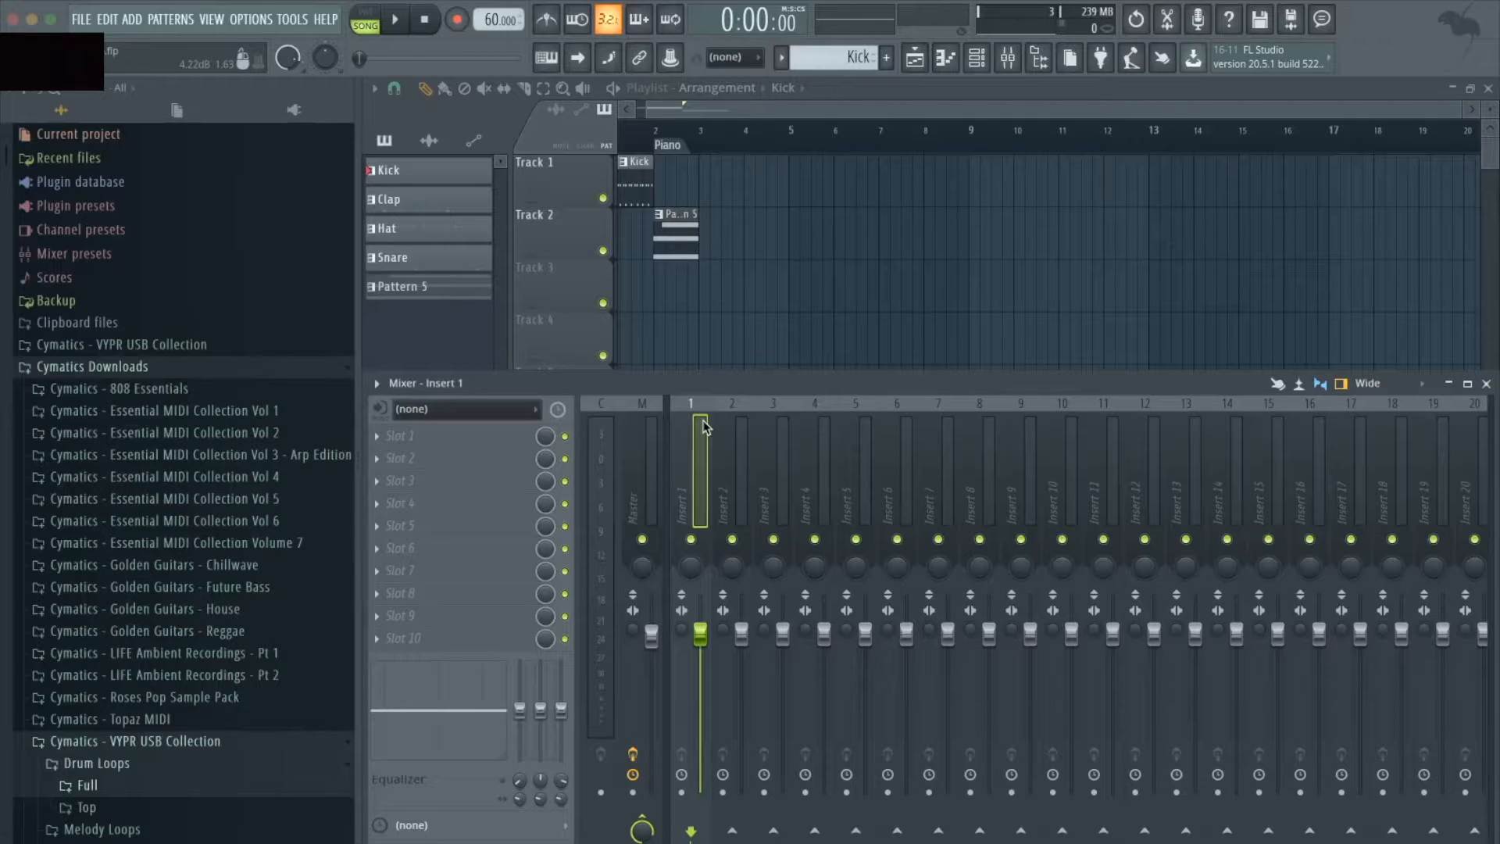
- Look through the Master track and Inserts 1 to 4 in the mixer, selecting each in order
click(644, 434)
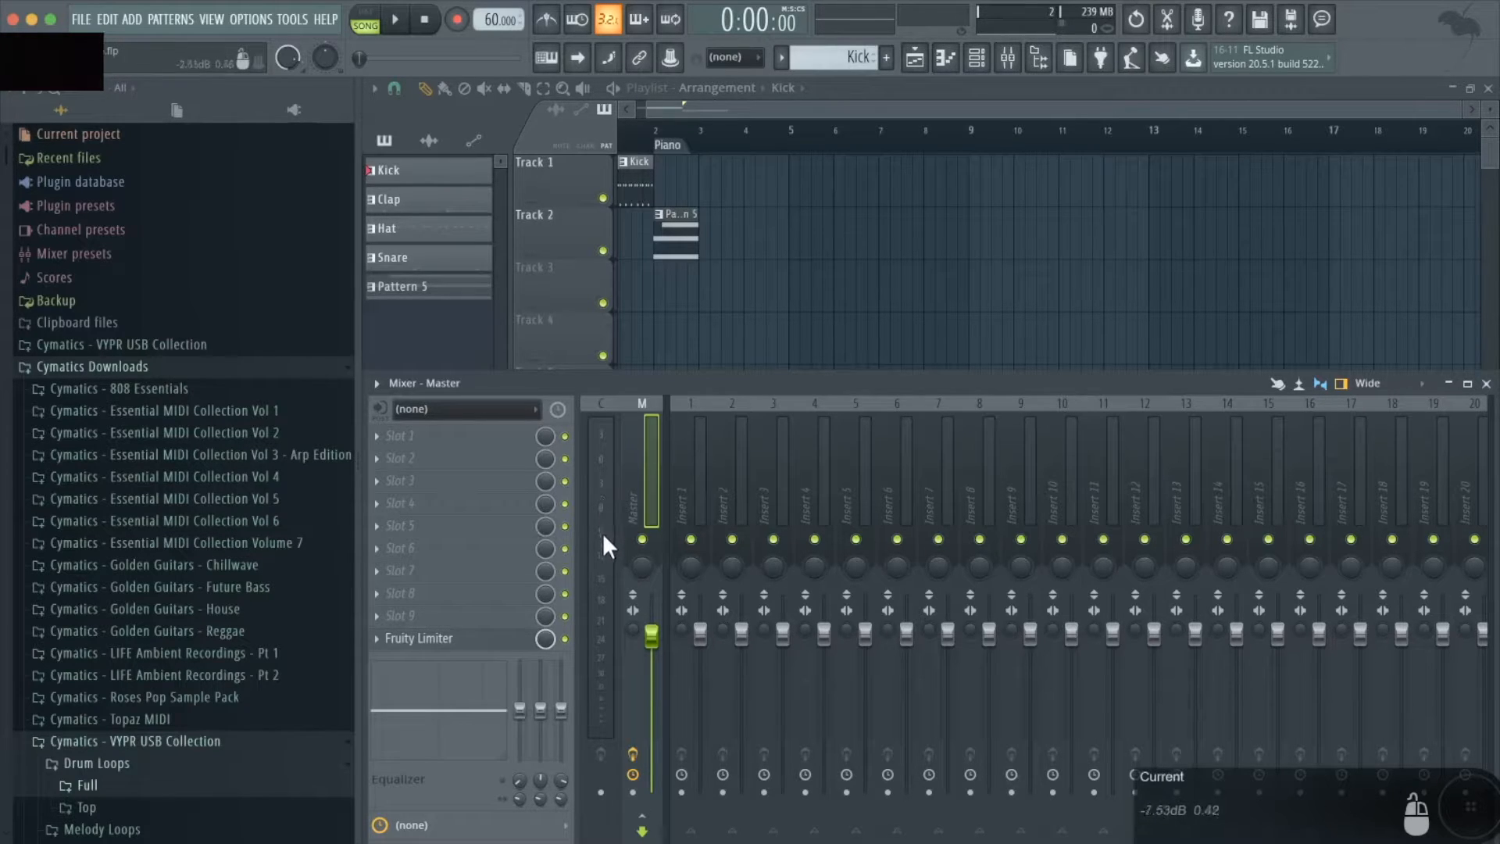
click(686, 444)
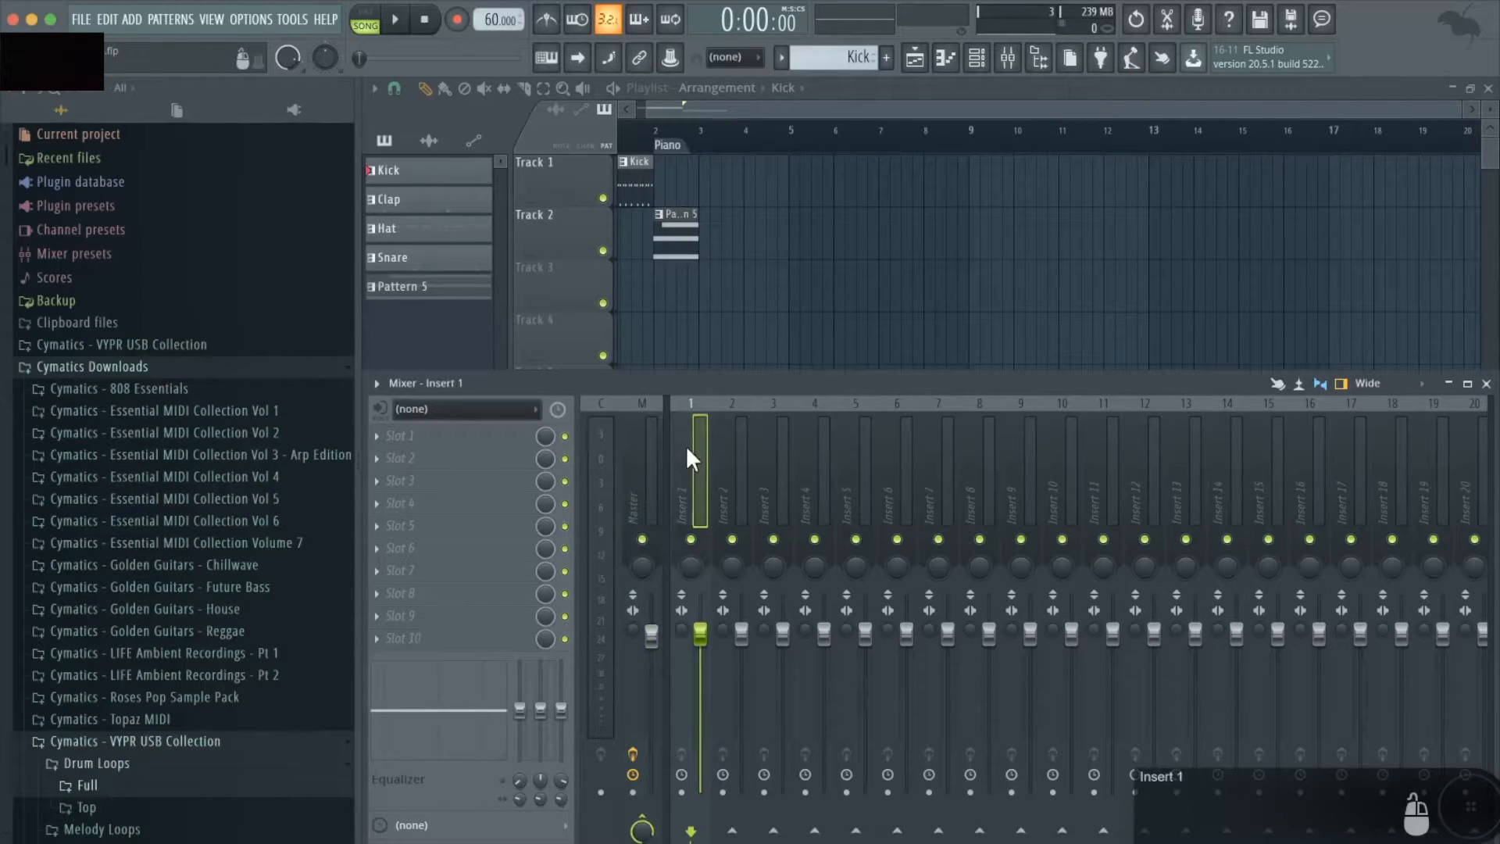
click(732, 461)
click(782, 462)
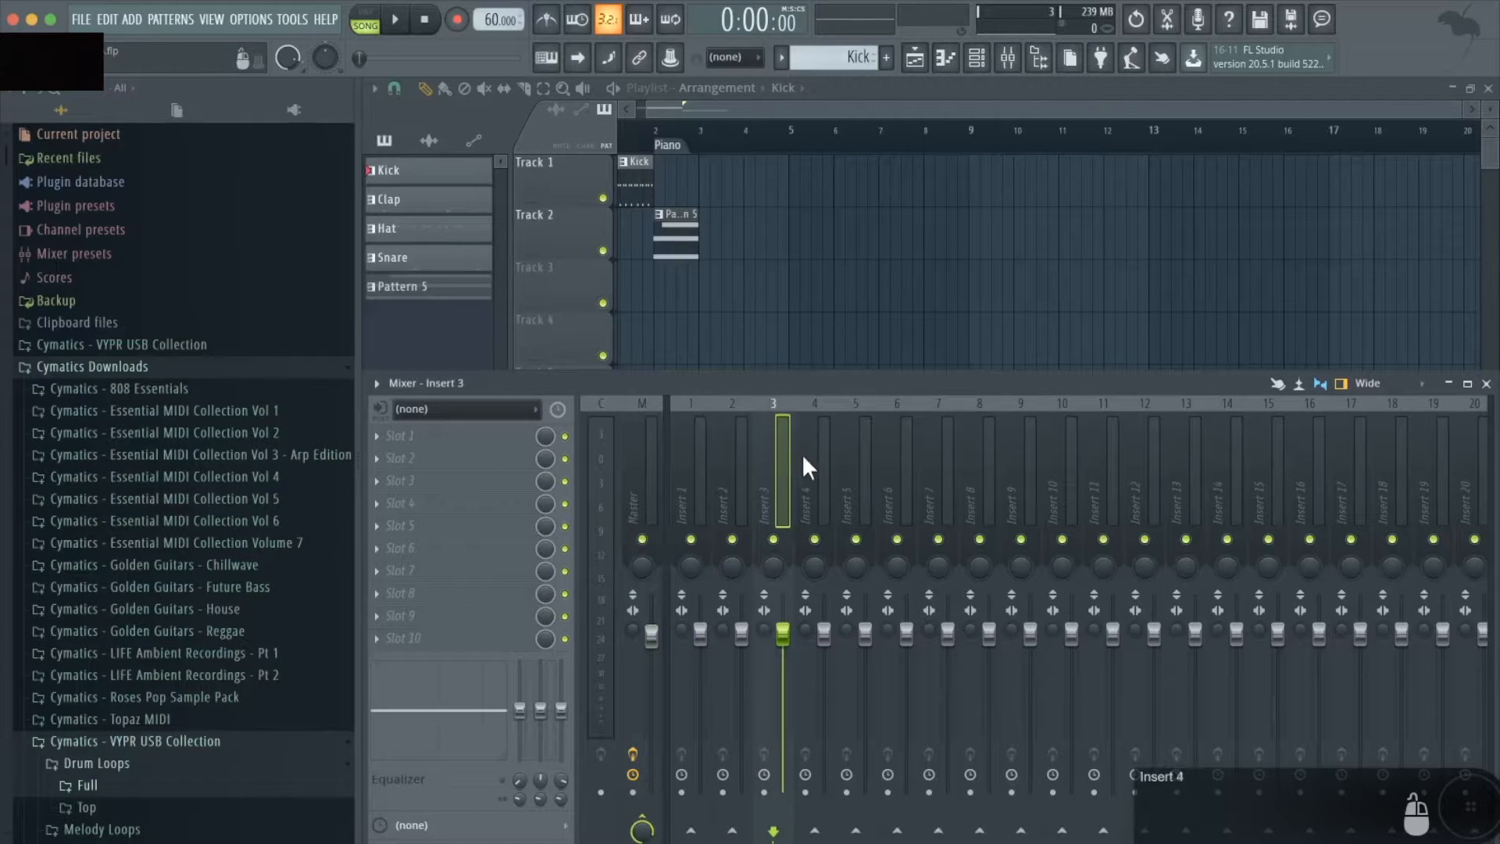
click(809, 453)
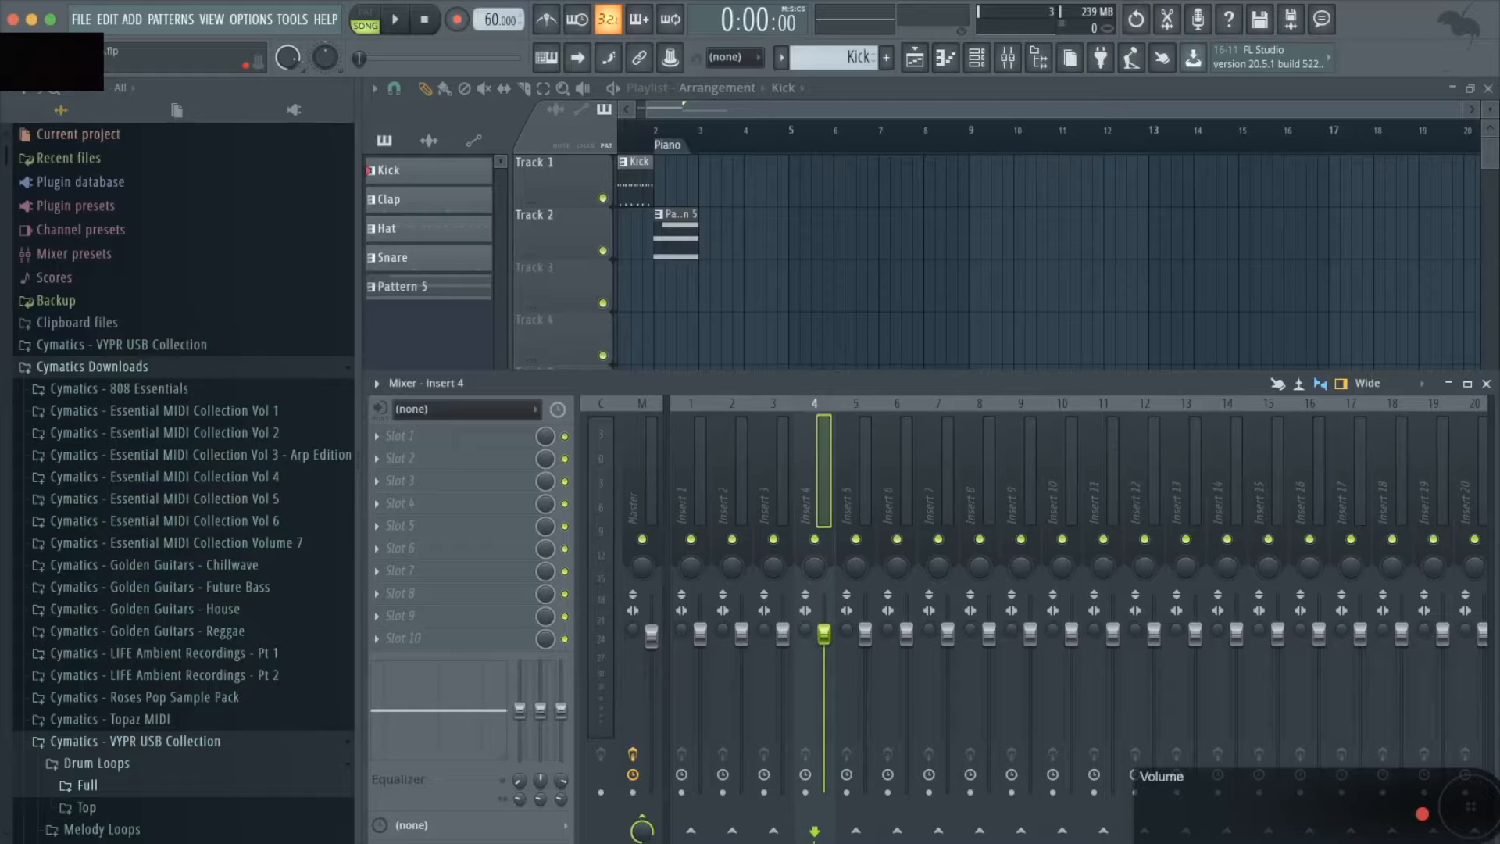
- Lower Insert 4's volume to 73% and restore it, and arm and disarm the track's disk recording
drag(824, 633, 824, 676)
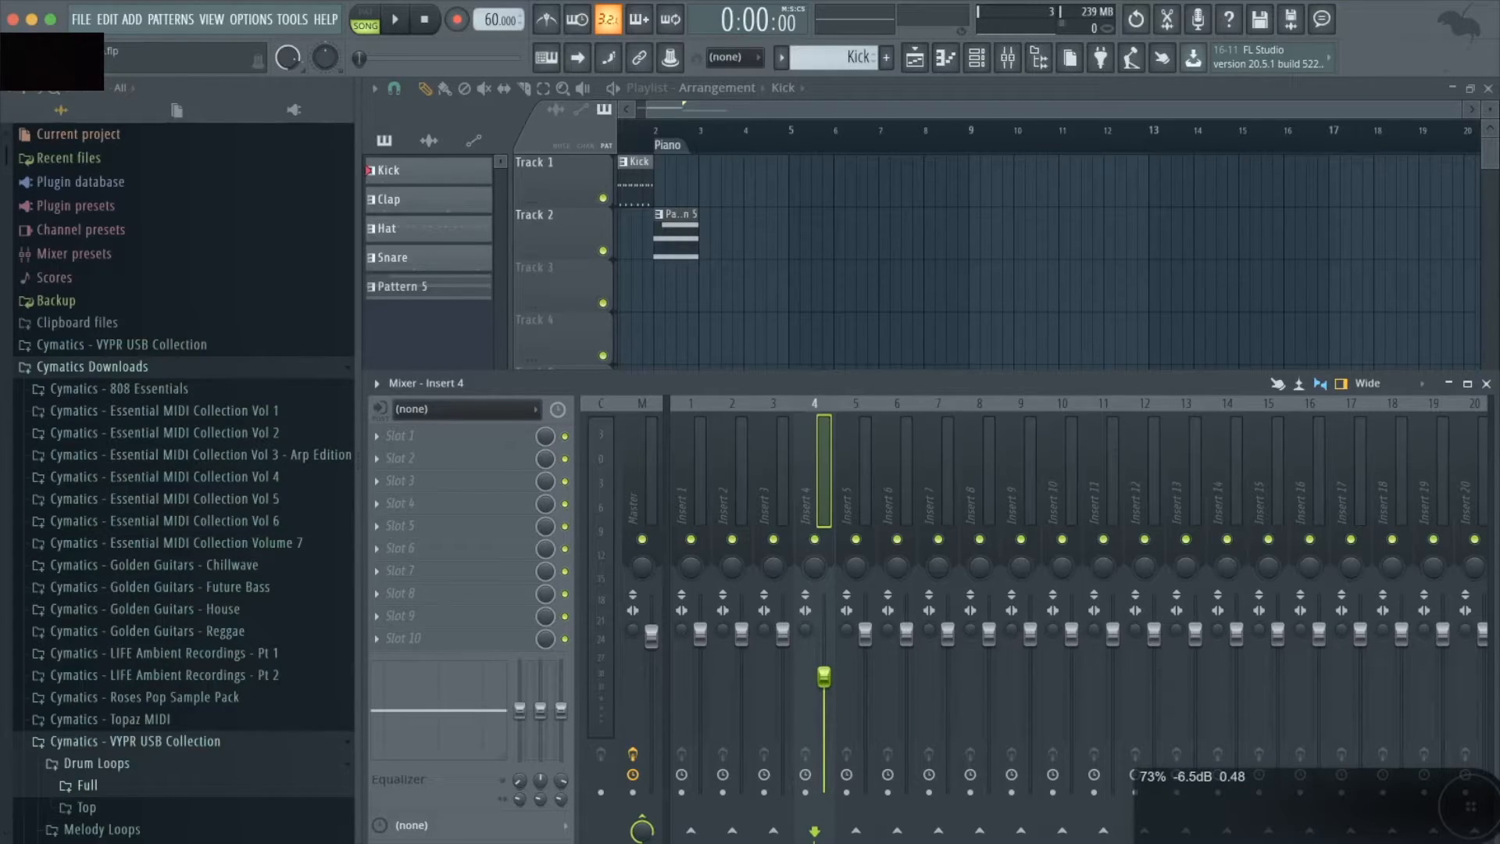
drag(823, 676, 824, 633)
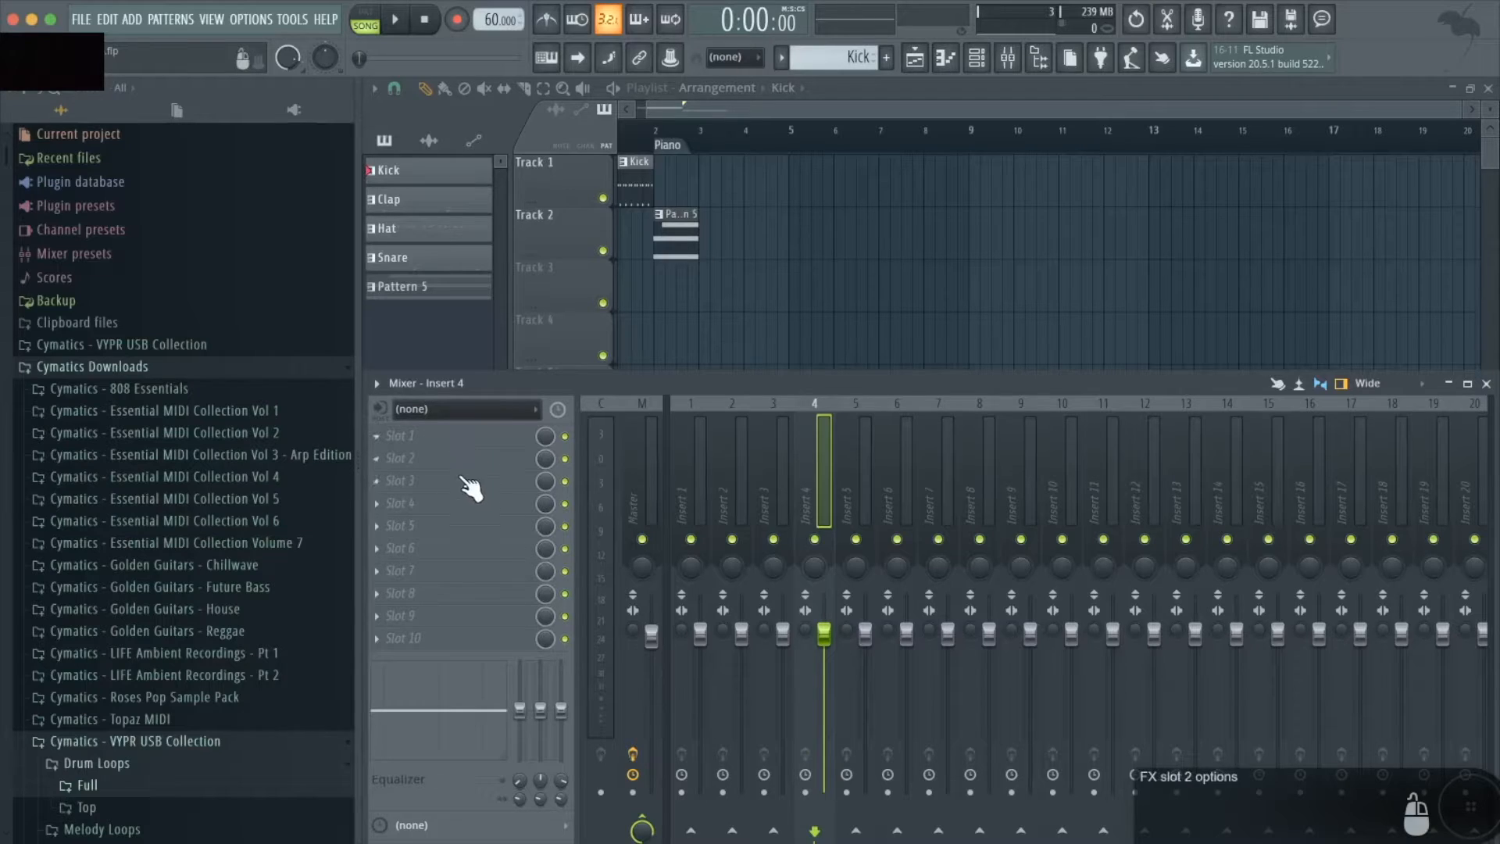
click(805, 792)
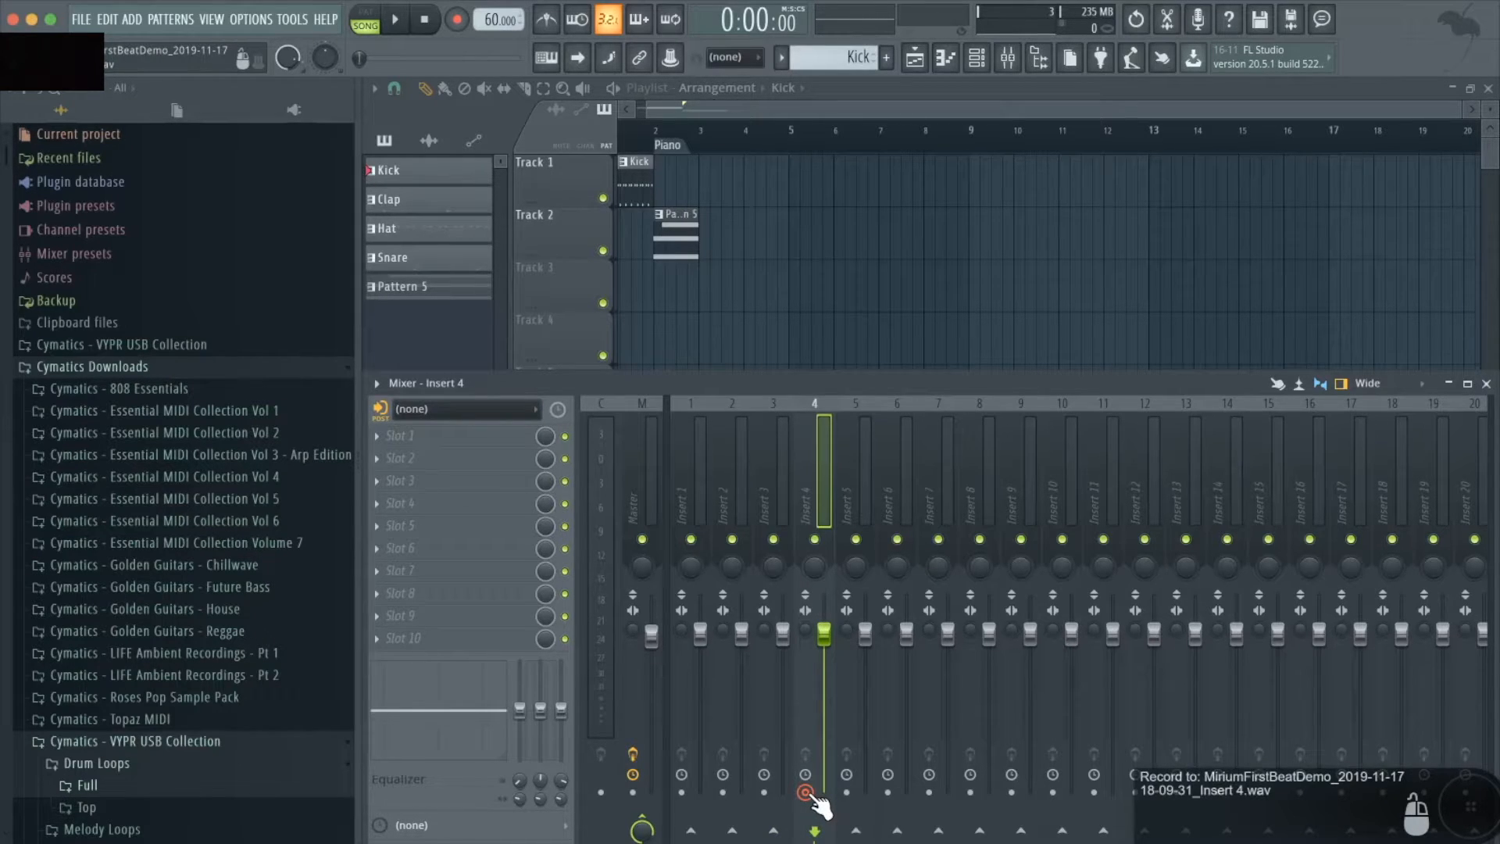
click(806, 792)
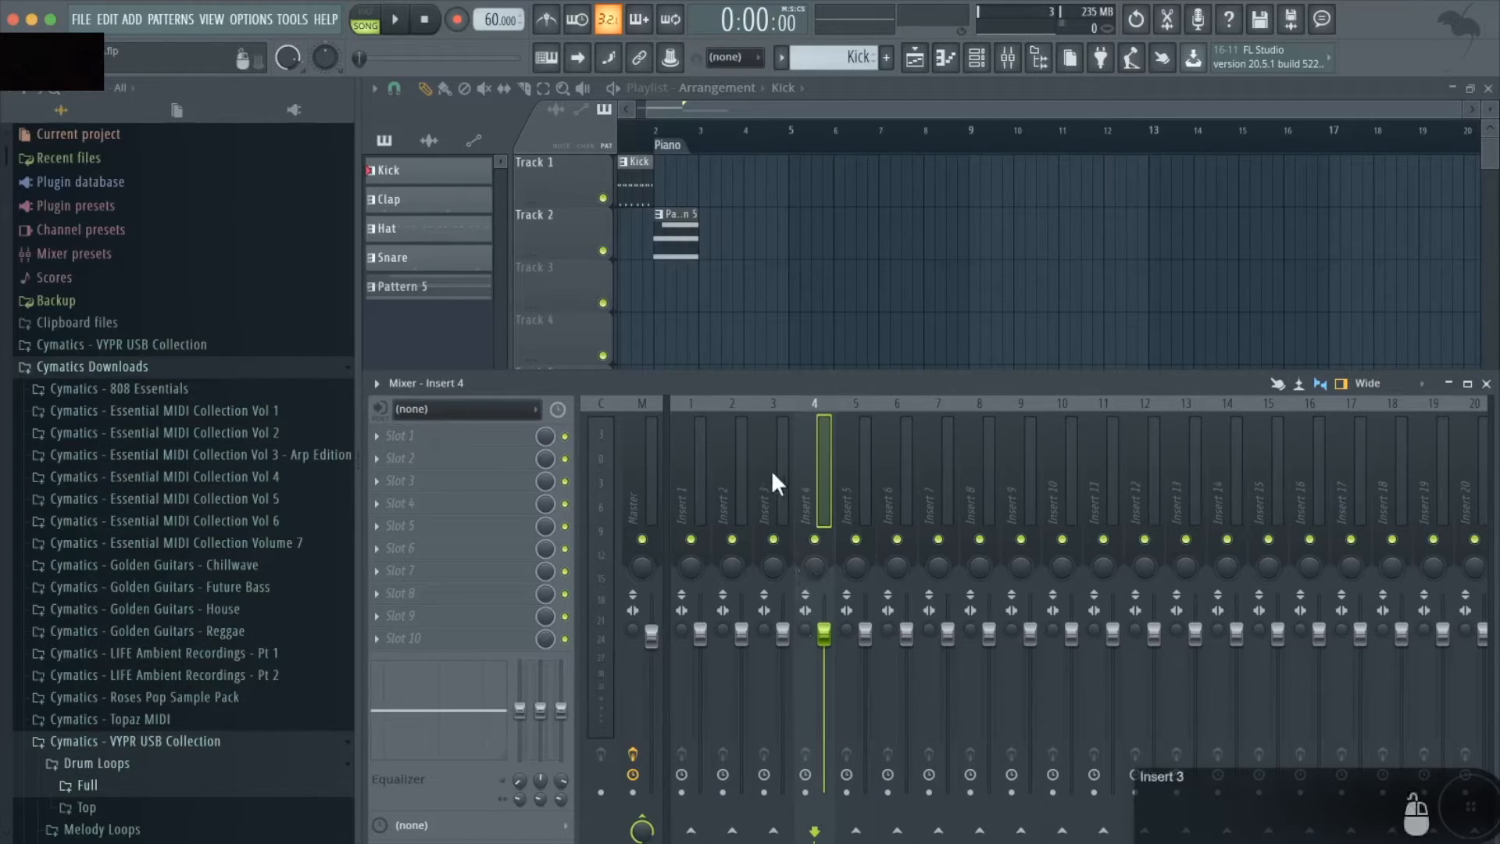
- Route the FL Keys channel to mixer track 5 in the channel rack and show the mixer
click(757, 152)
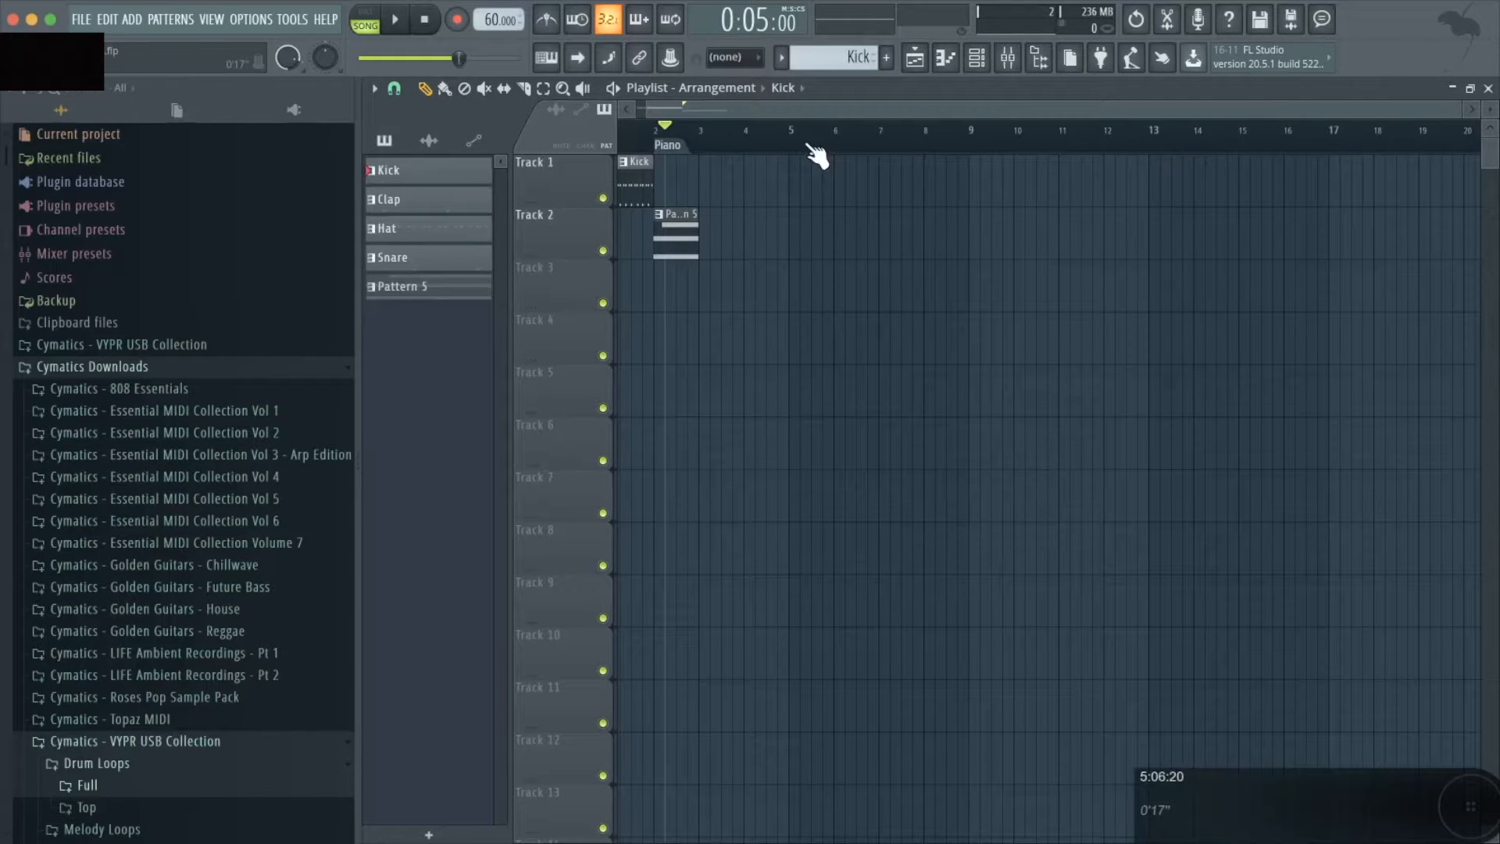
key(F6)
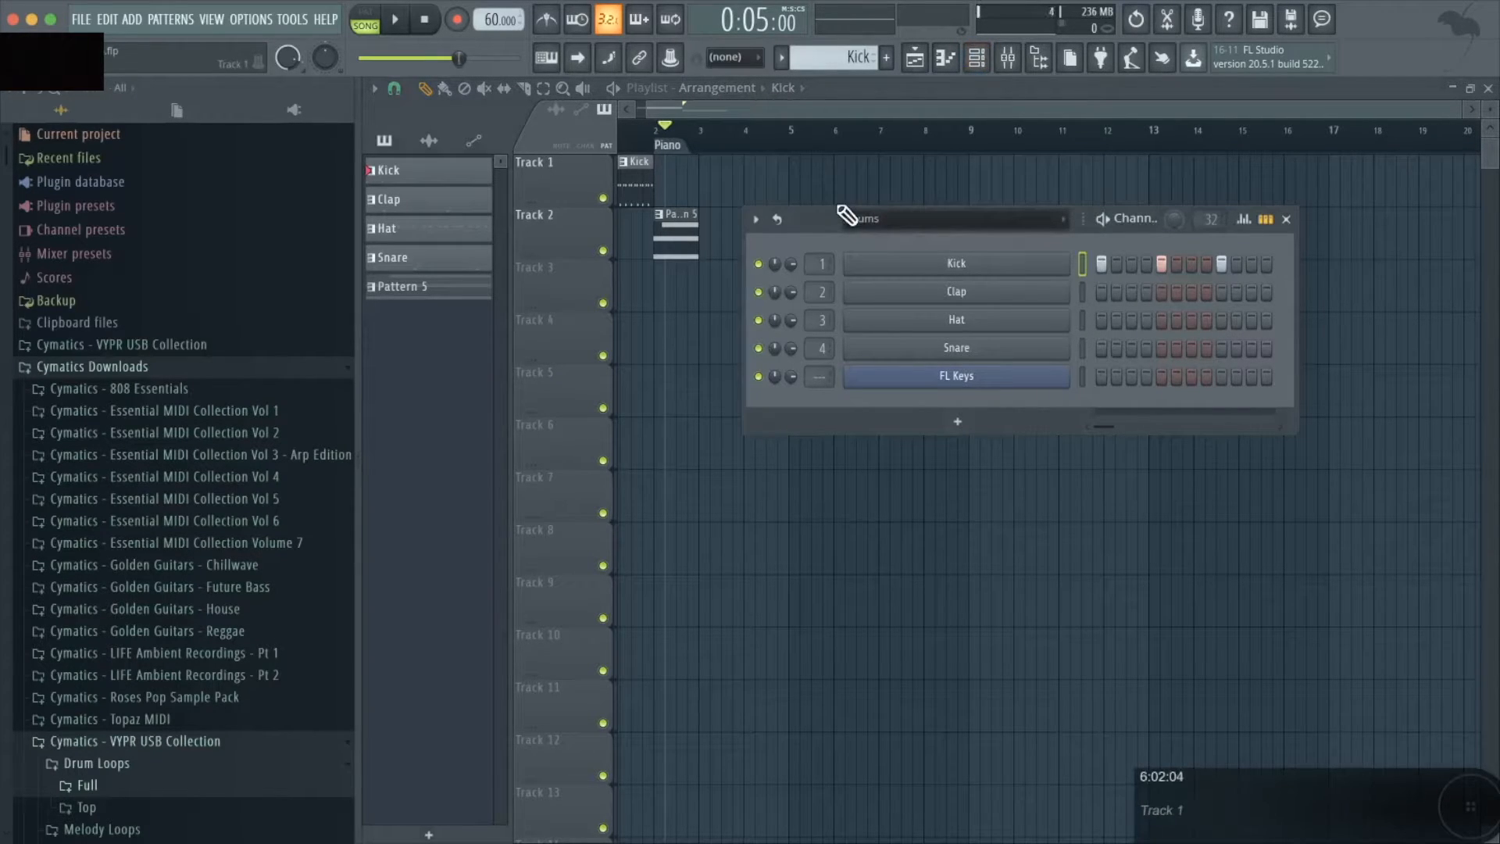
mouse_move(825, 381)
mouse_down()
mouse_move(826, 353)
mouse_move(838, 369)
mouse_up()
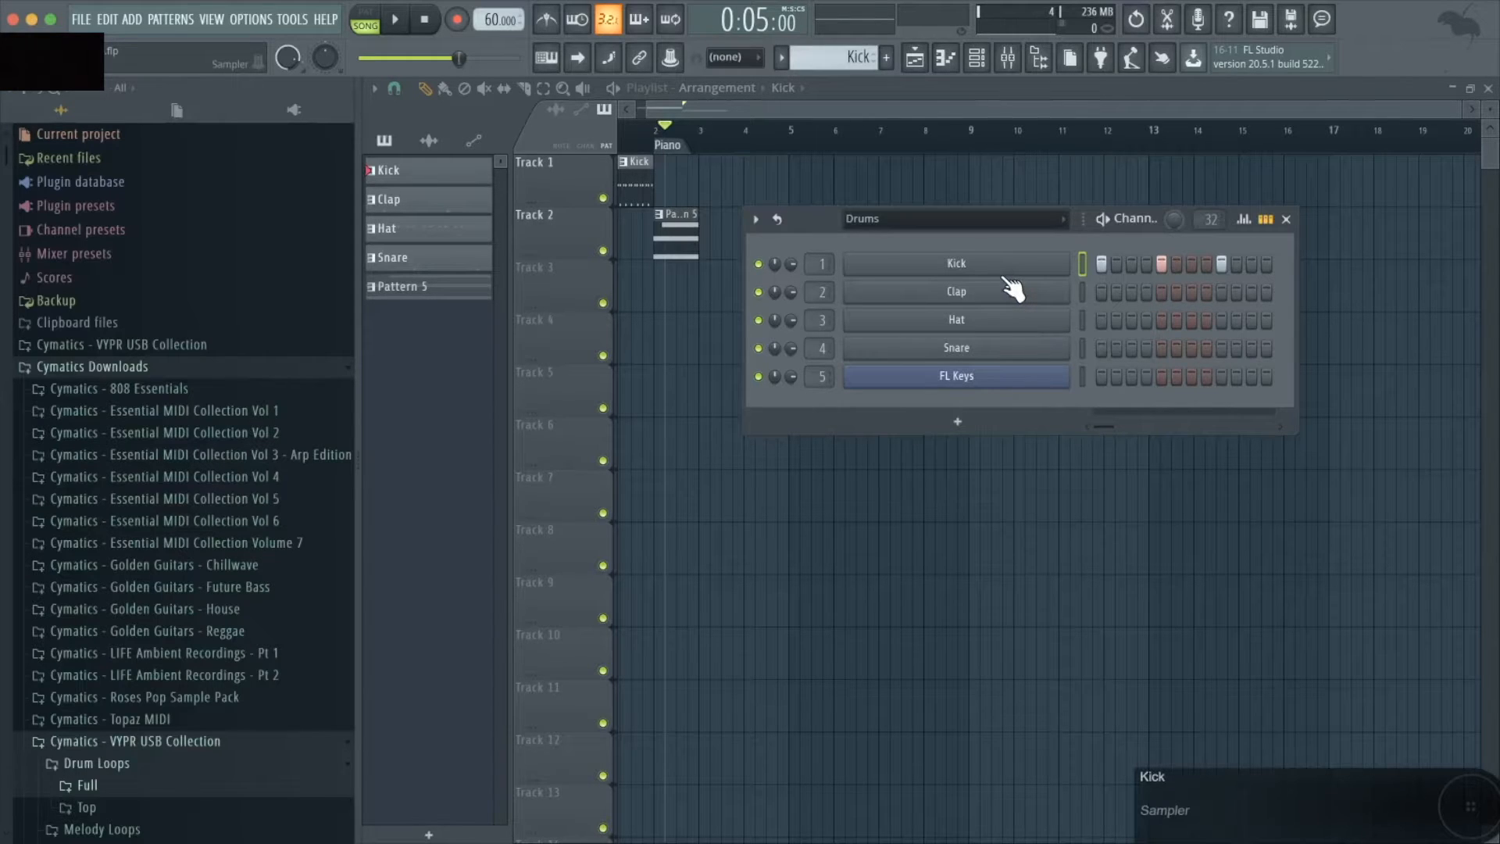
key(F9)
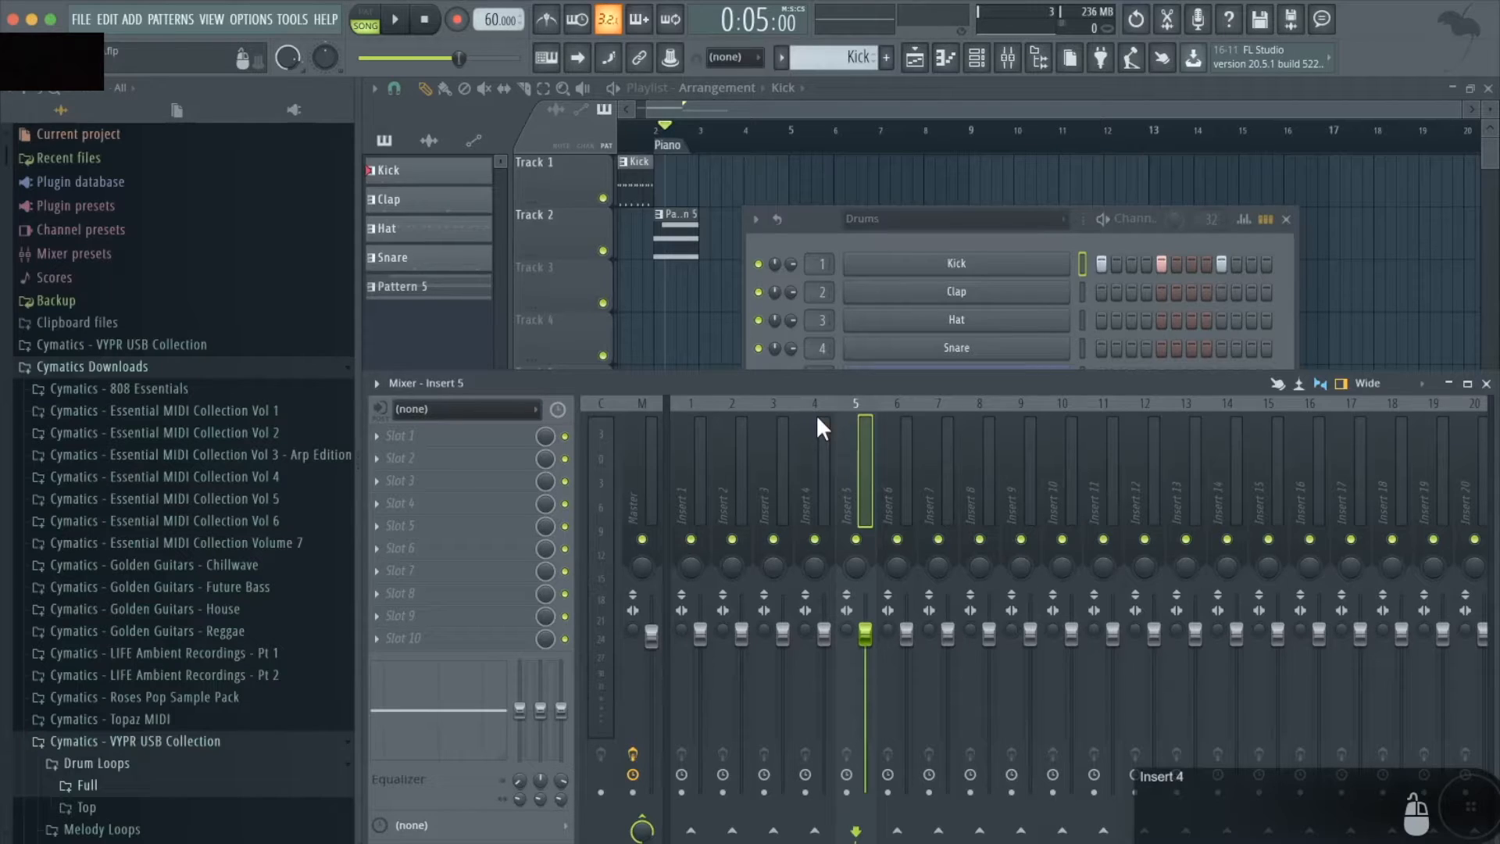
- Close the open windows and play the song from the start, watching the track levels in the mixer
key(F12)
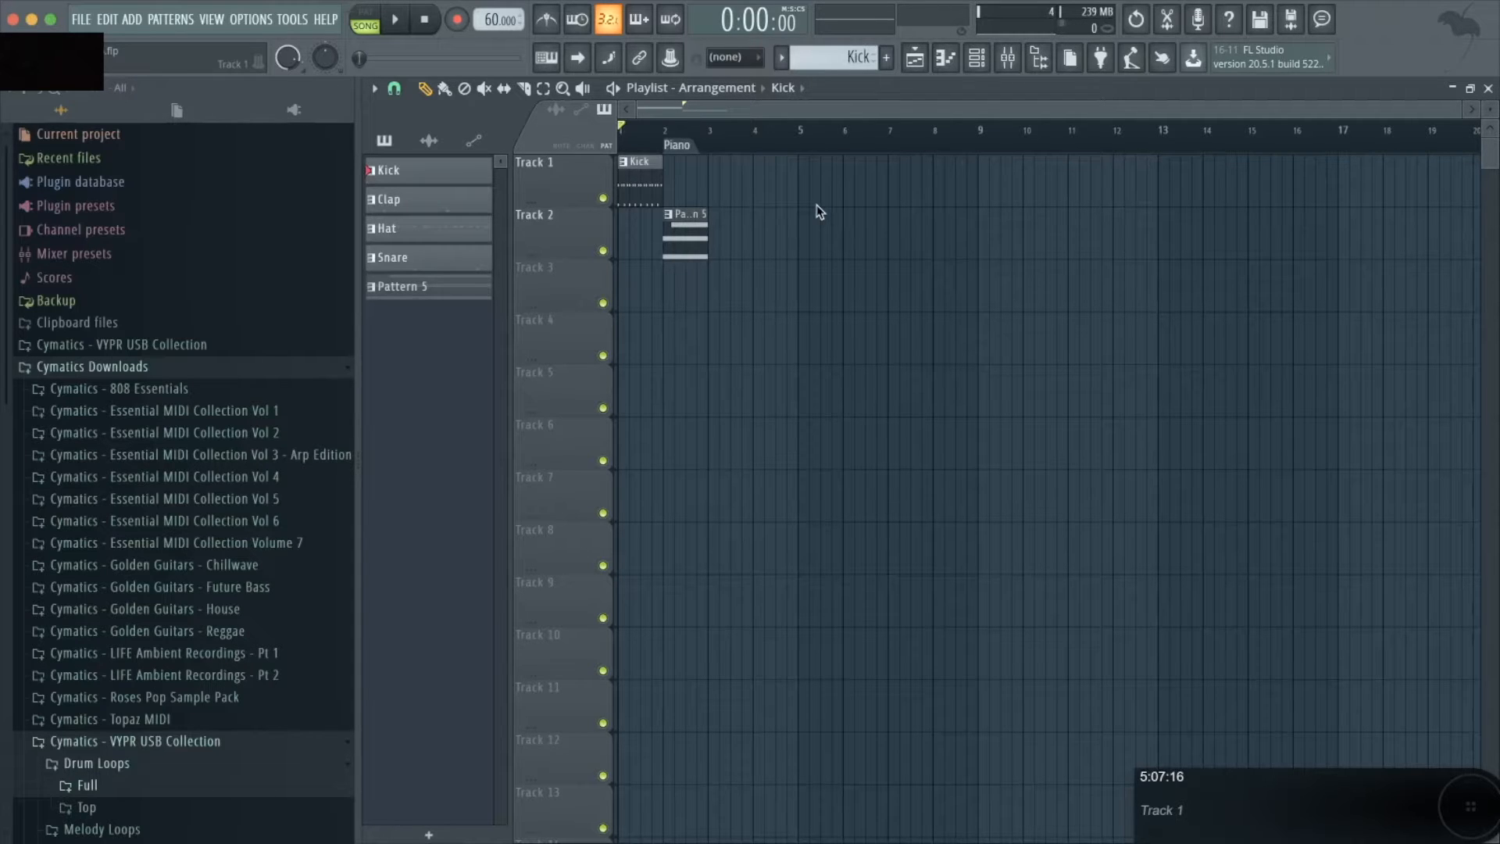
key(space)
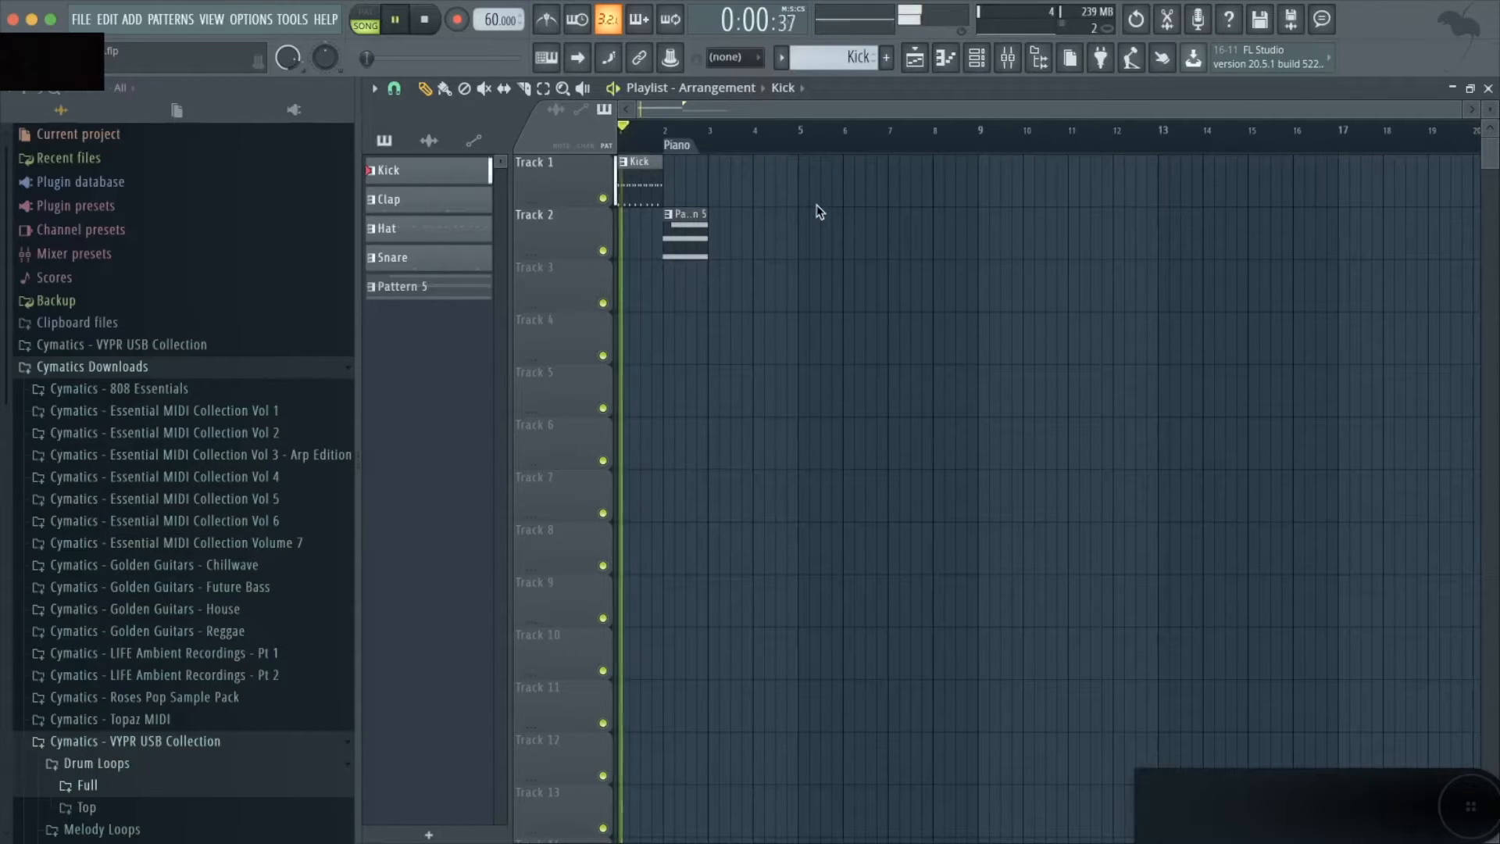
key(F9)
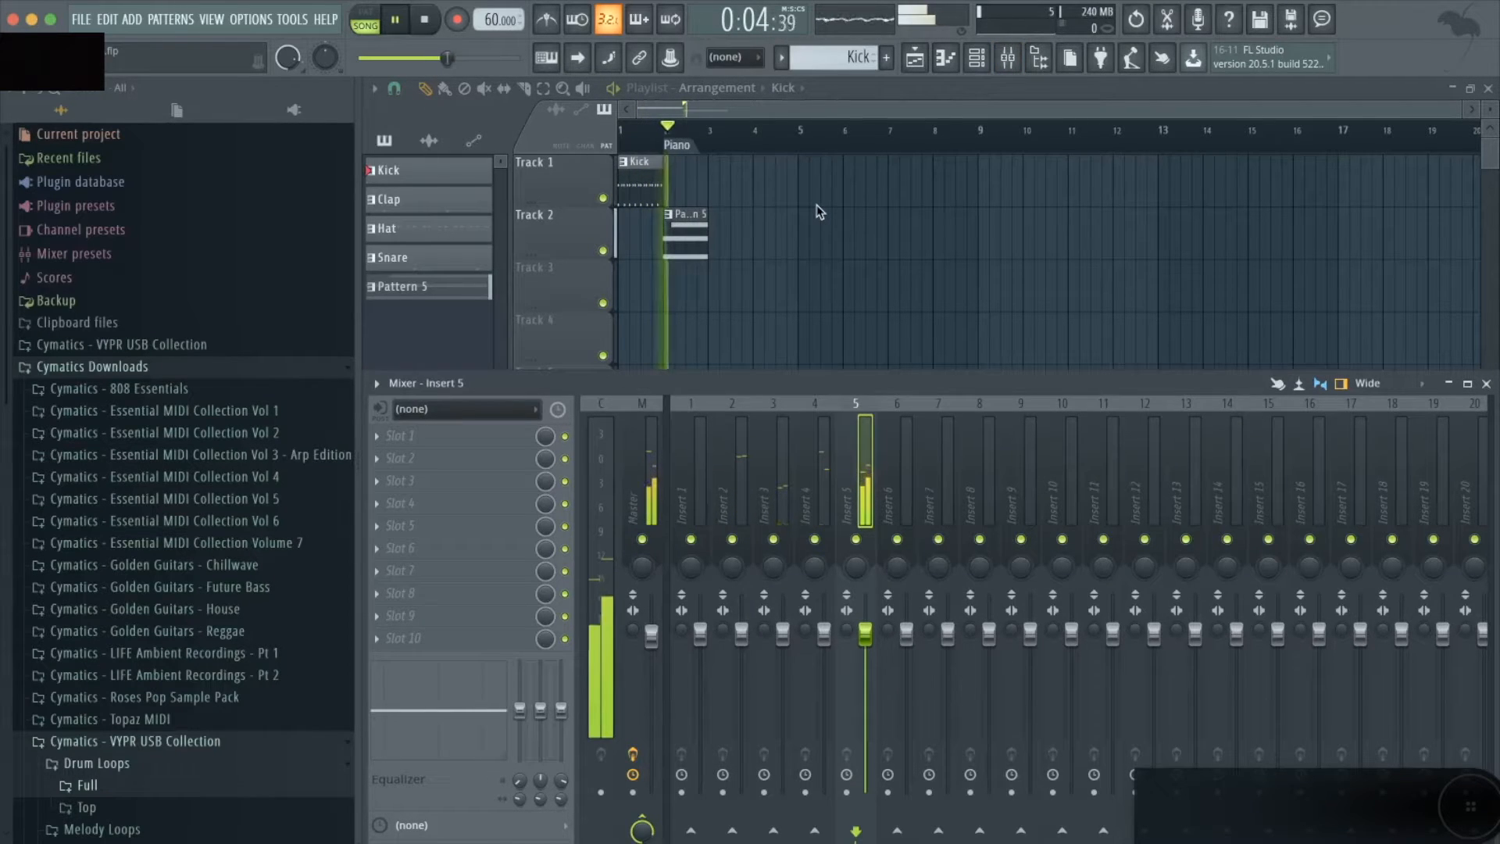
key(space)
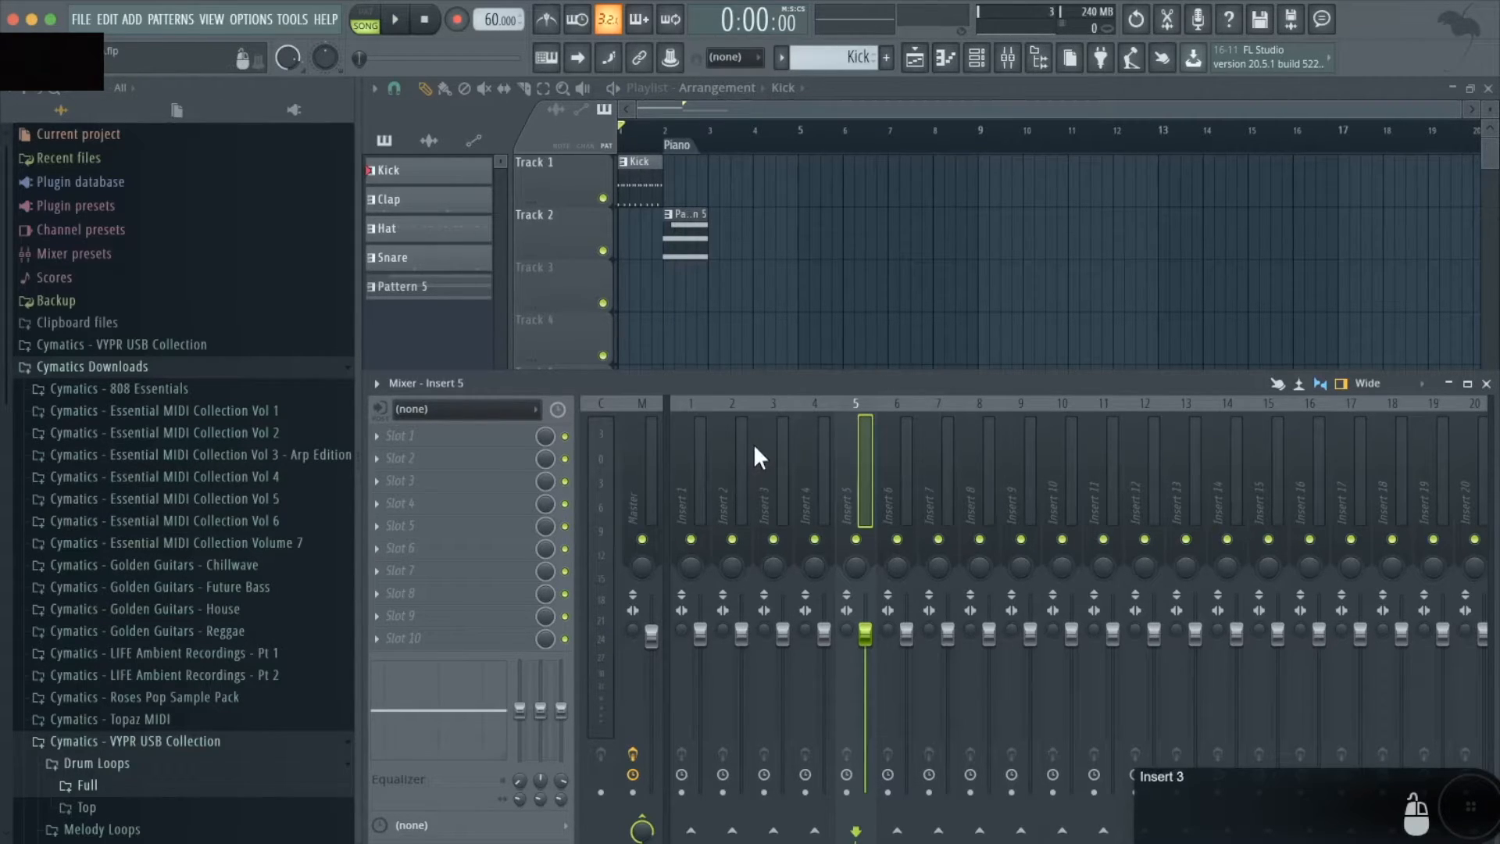
- Lower the volume fader of Insert 2 between playbacks of the song to hear the difference
key(space)
key(space)
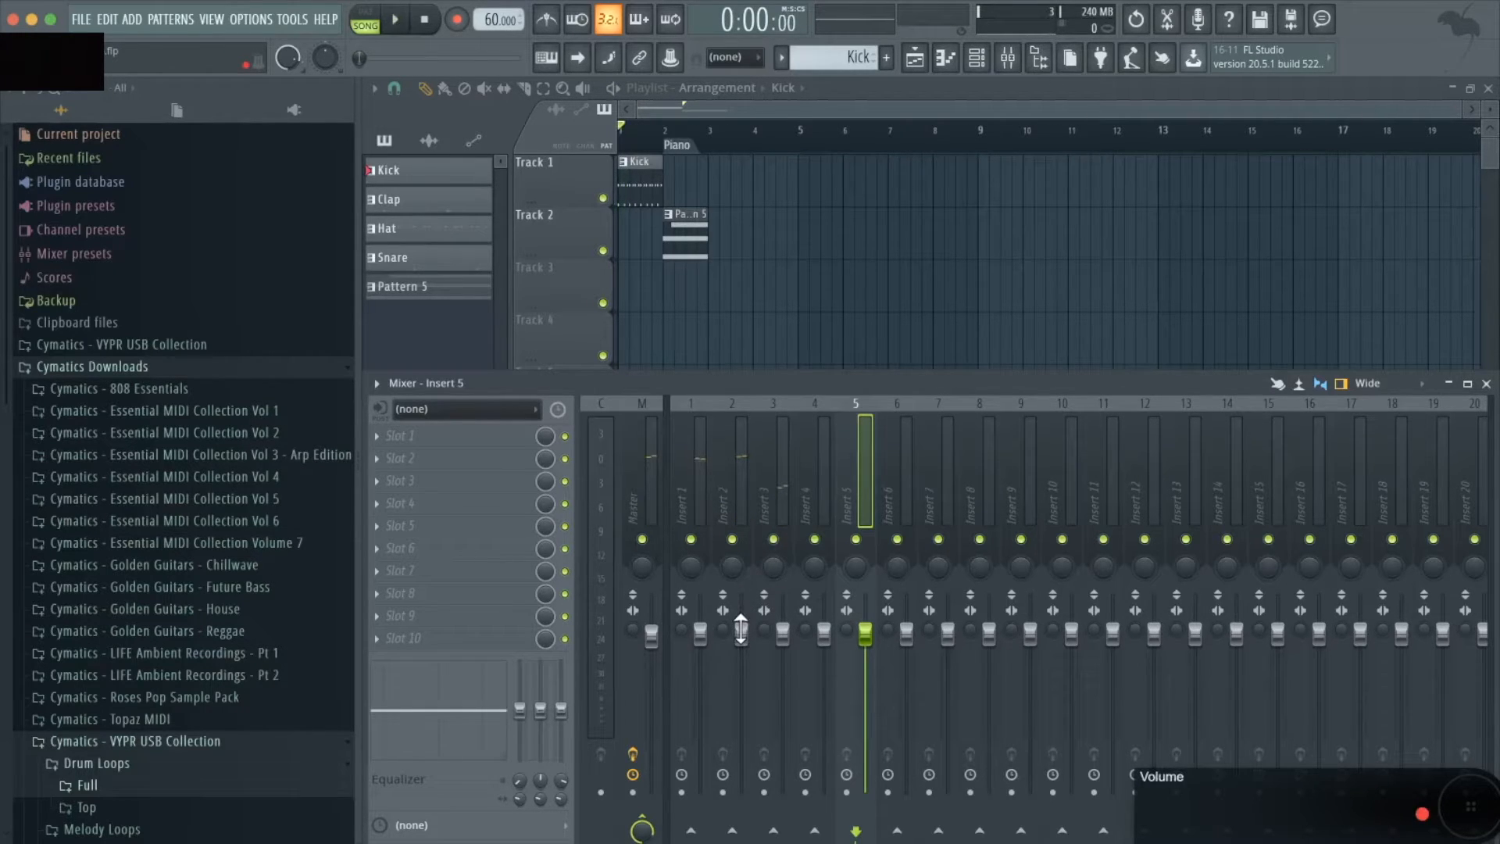
drag(741, 629, 740, 663)
key(space)
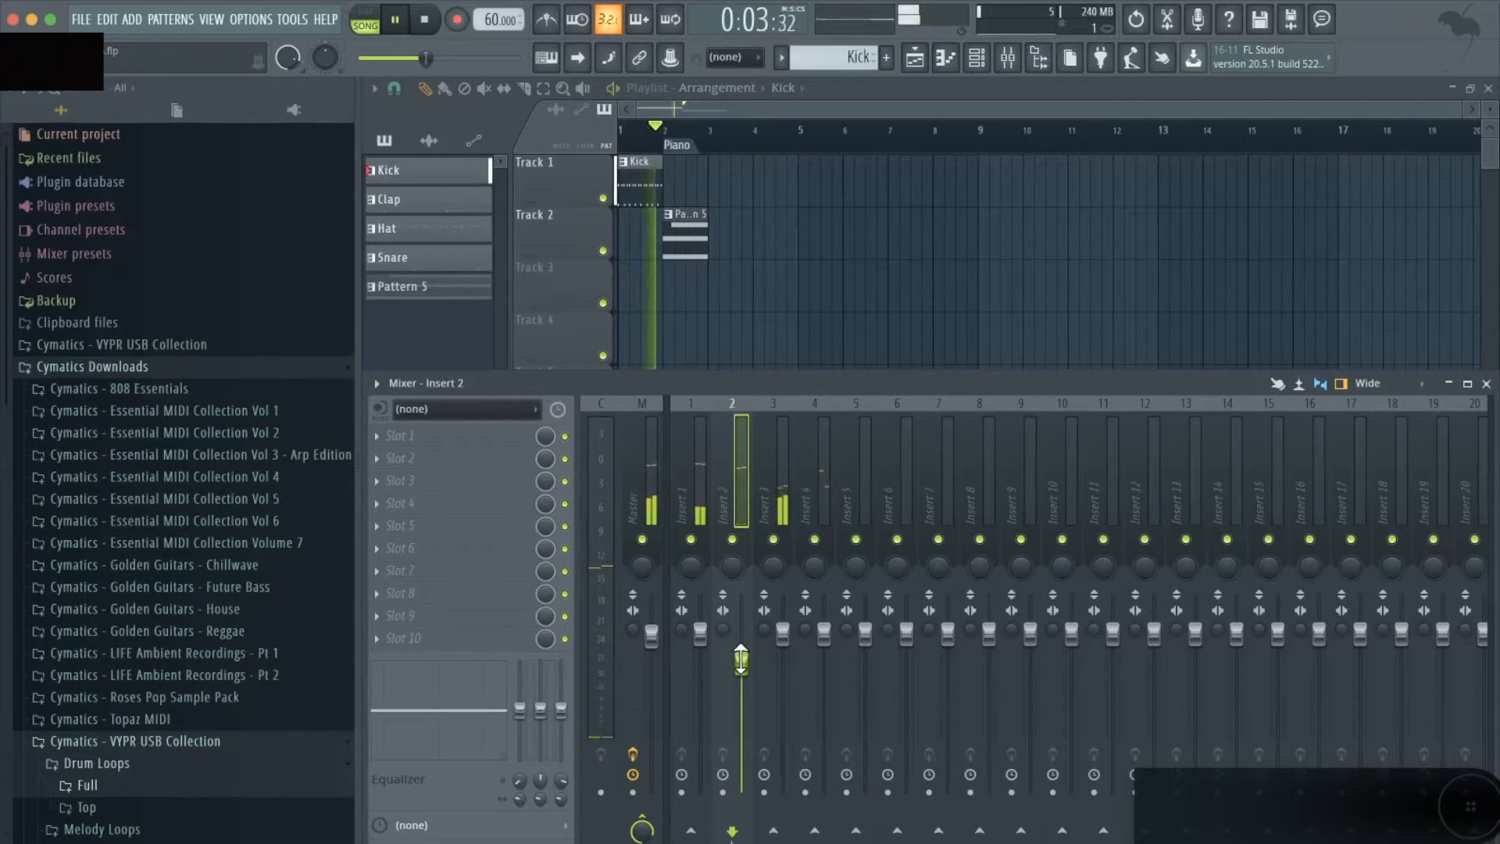
- Replay the song to hear the piano part and raise Insert 5's volume fader to 125%
key(space)
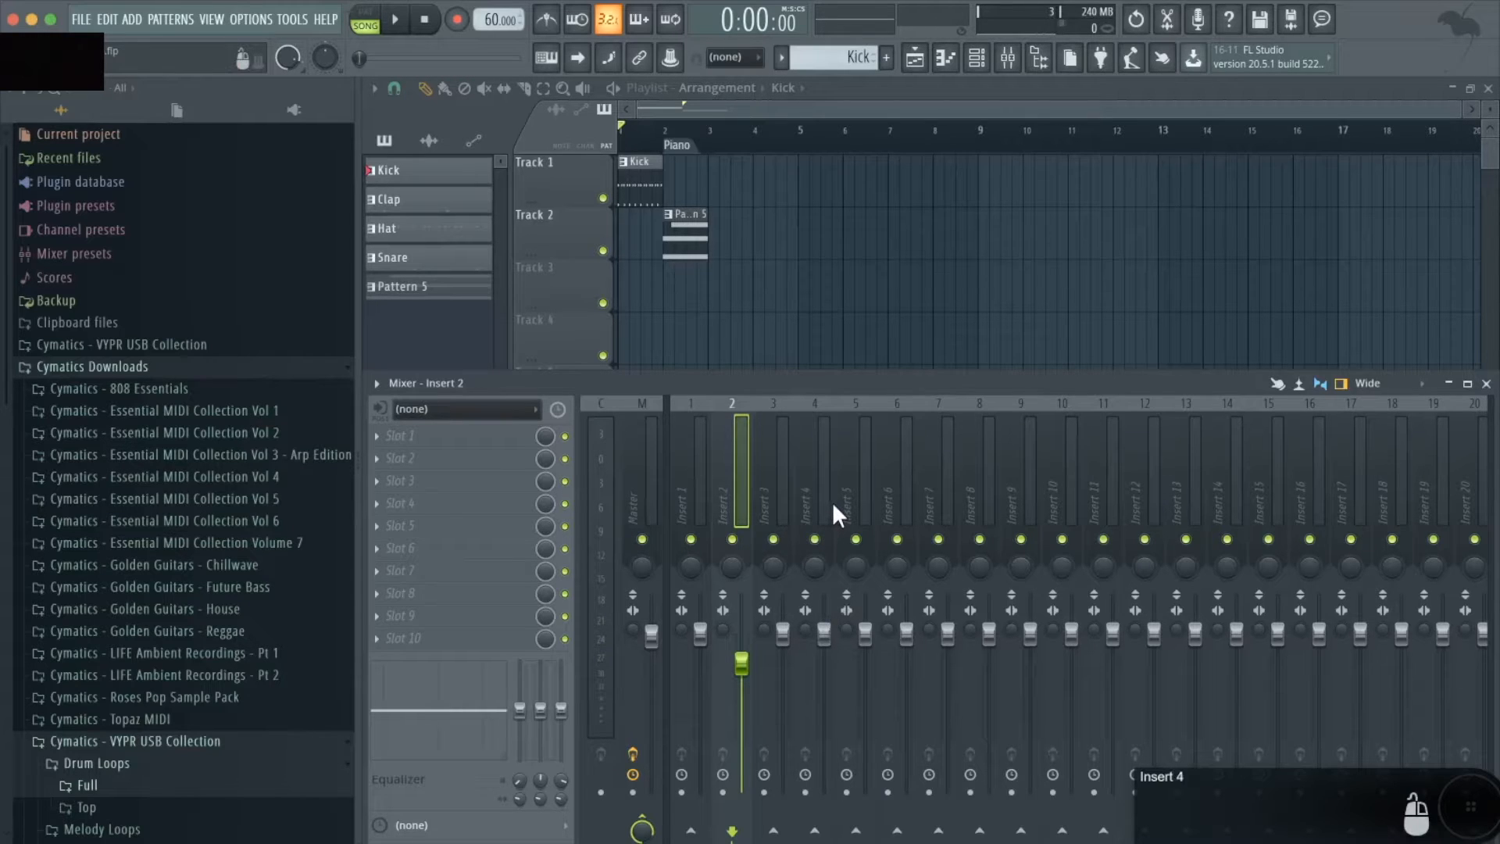
key(space)
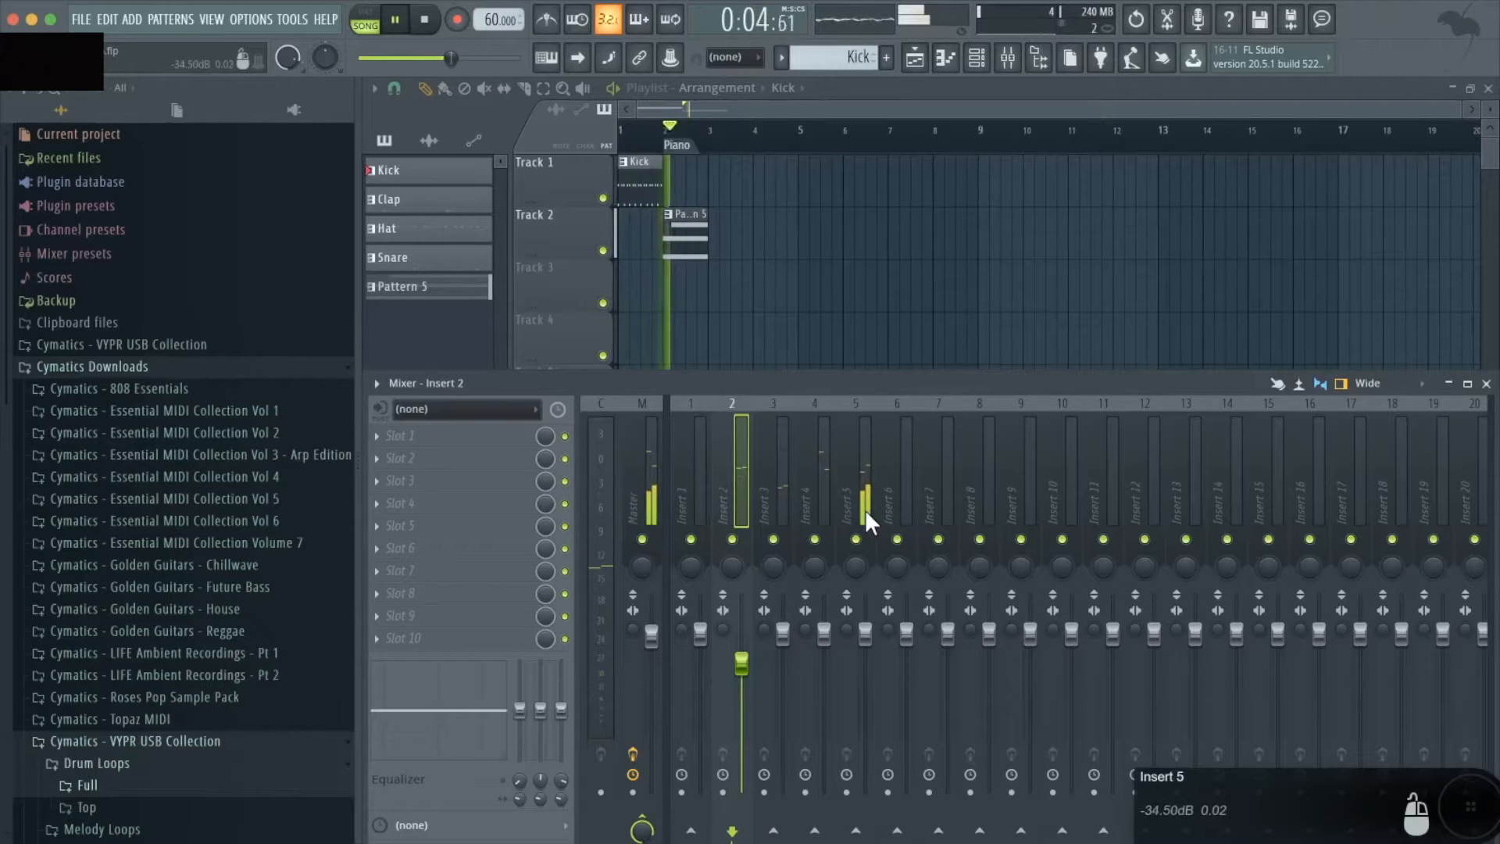
key(space)
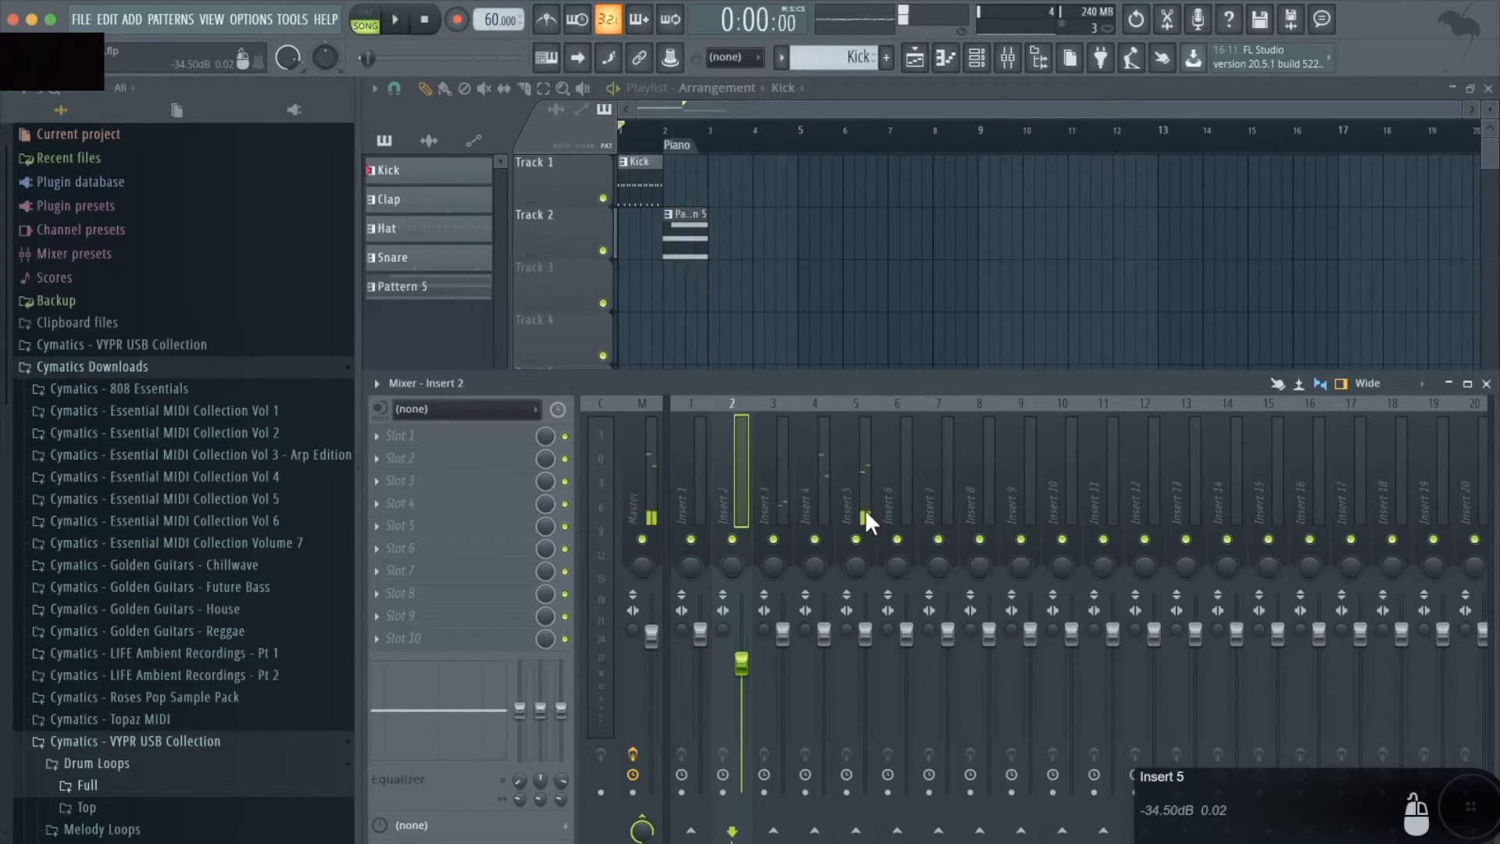
drag(867, 637, 856, 585)
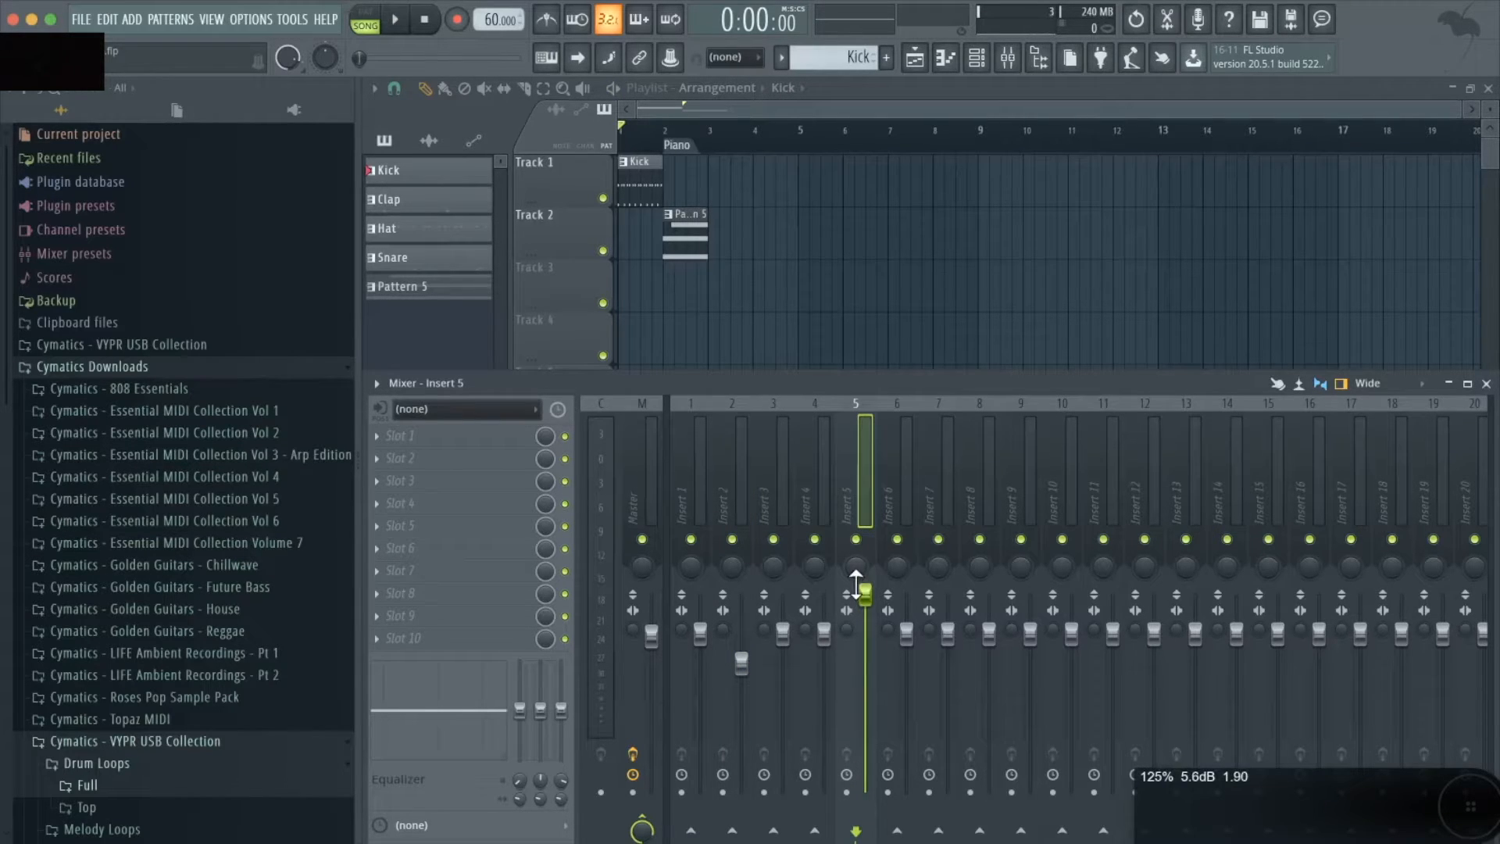
- Play the song from just before bar 2 and show the mixer to check the piano's level on Insert 5
click(655, 132)
key(space)
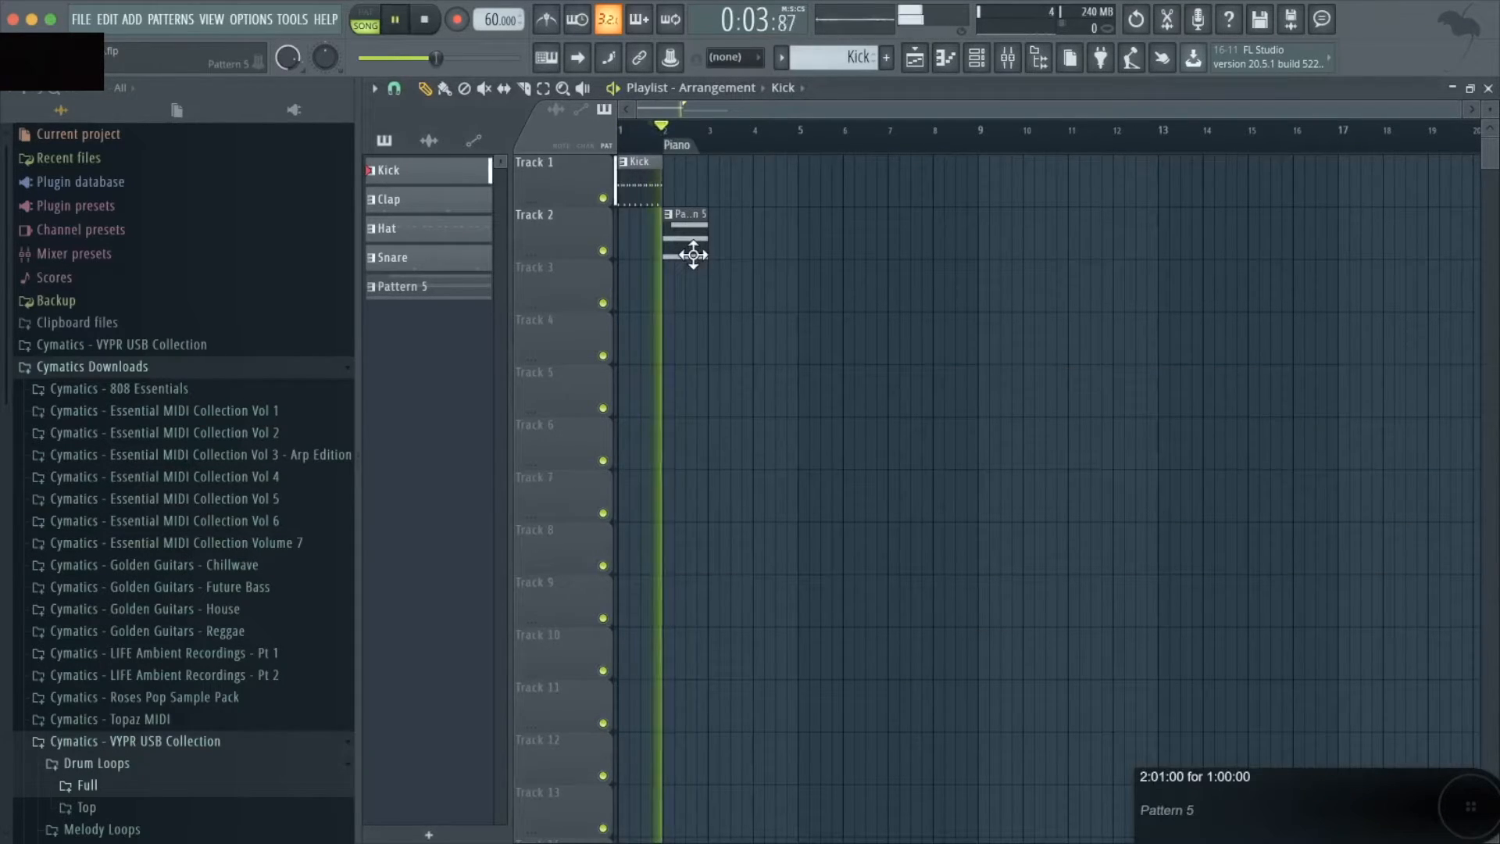
key(F9)
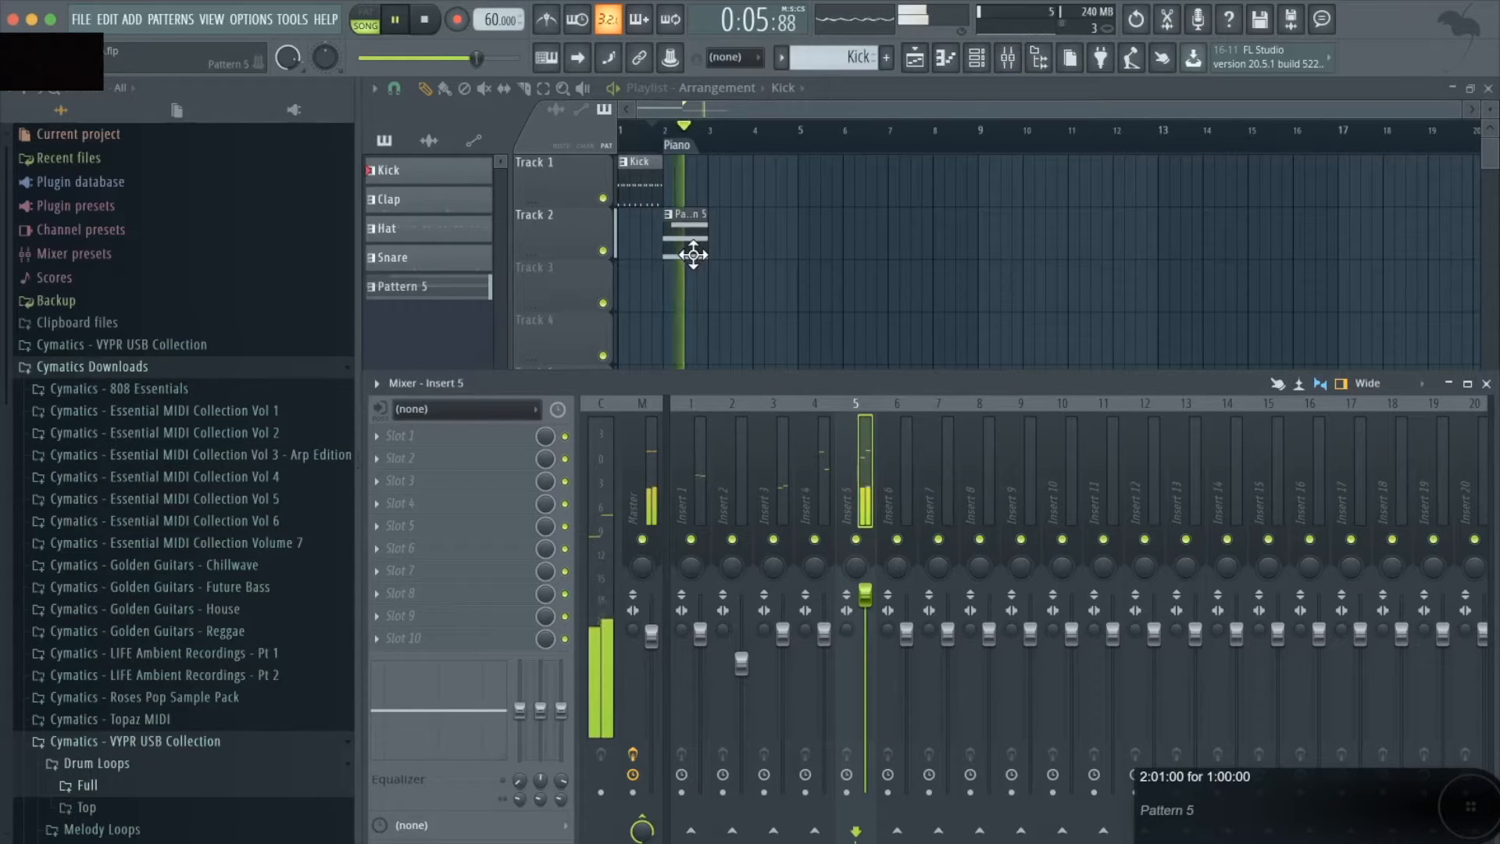
key(space)
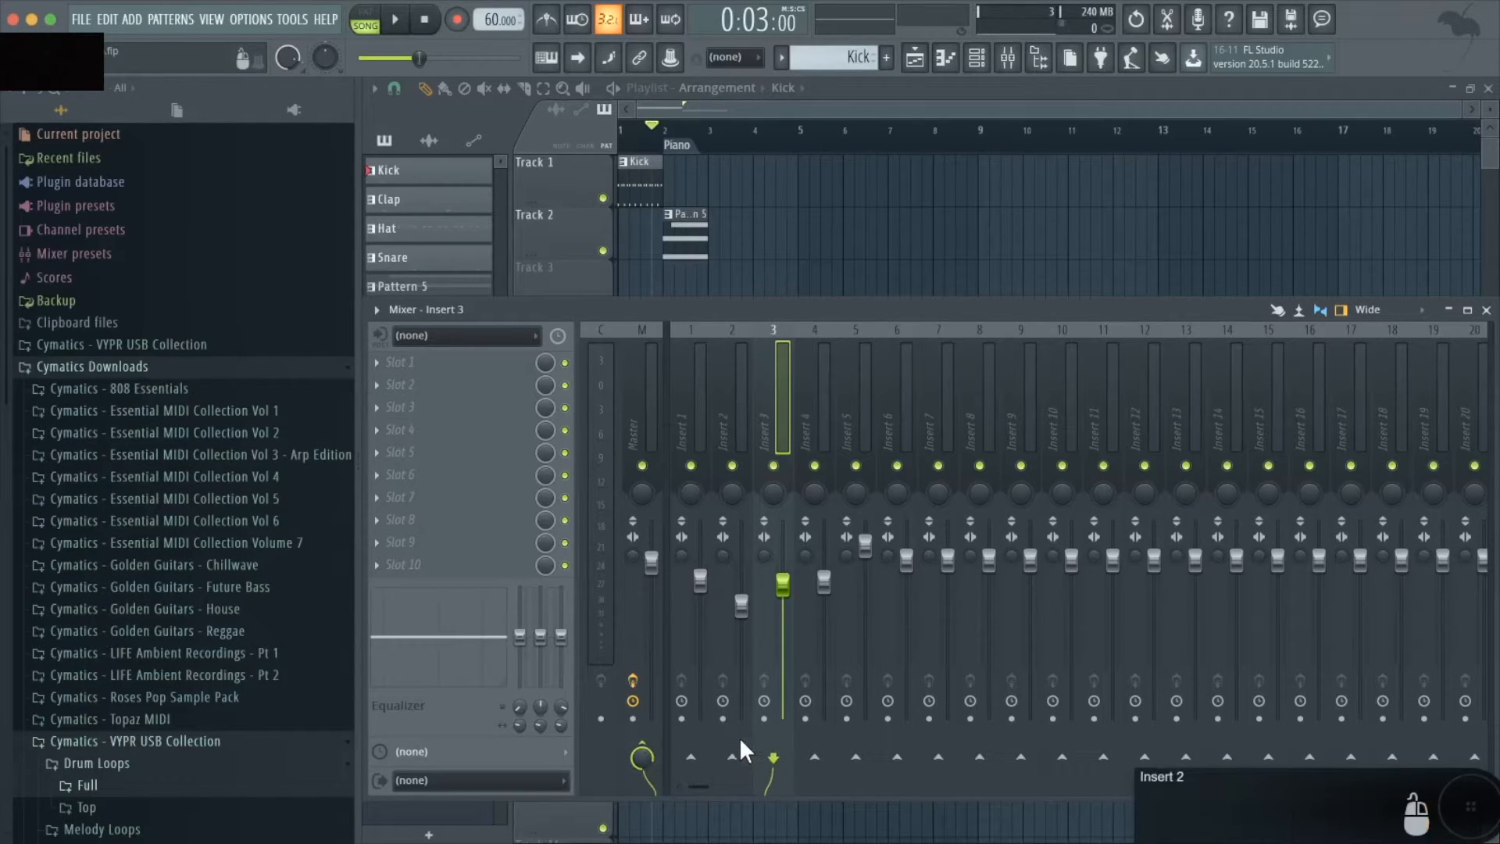
key(Left)
key(Right)
key(Right)
key(Right)
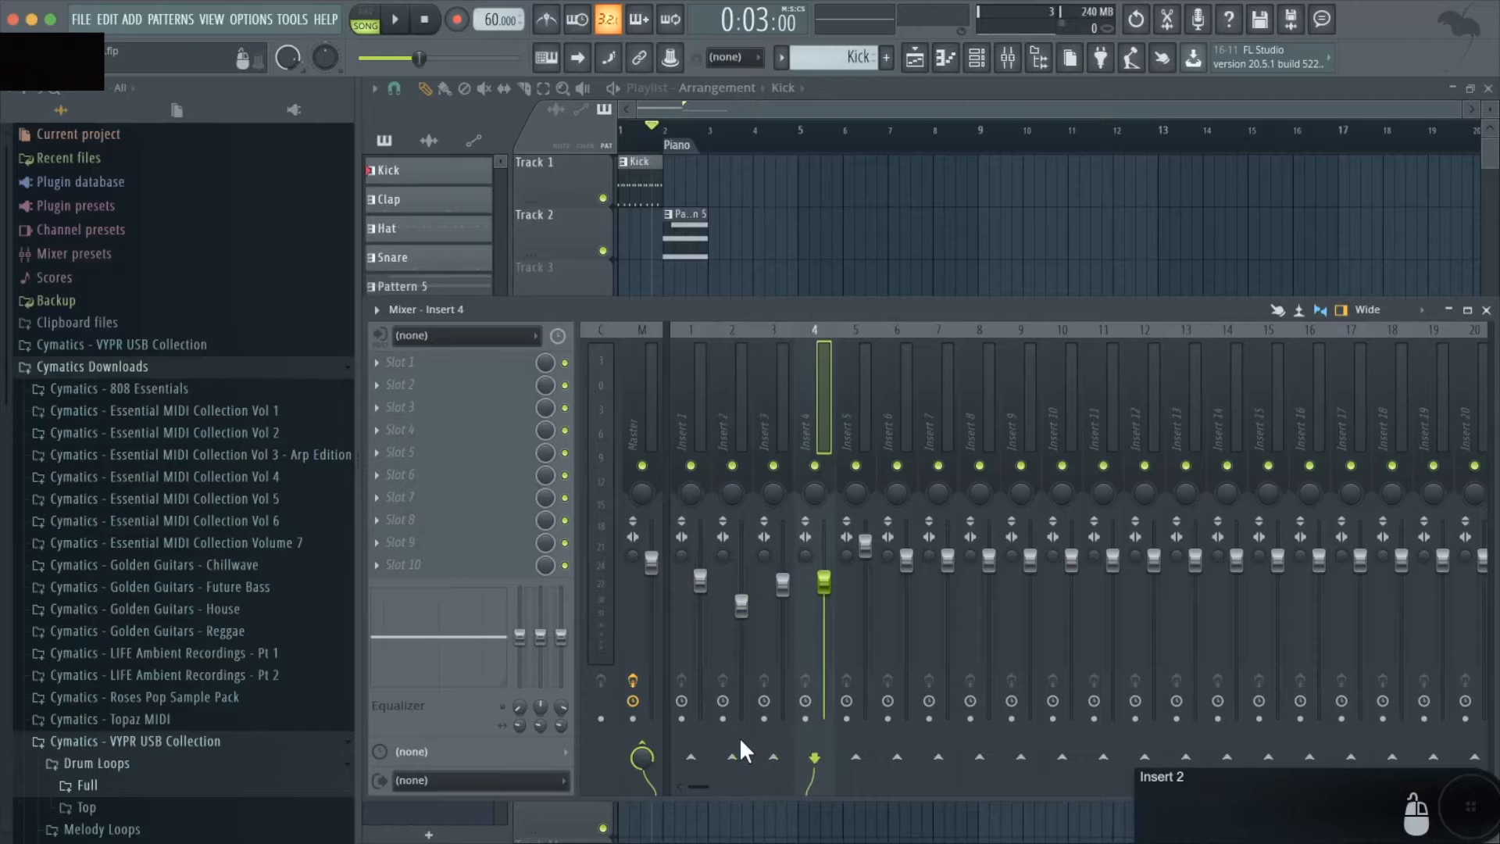
key(Left)
key(Left)
key(Left)
key(Right)
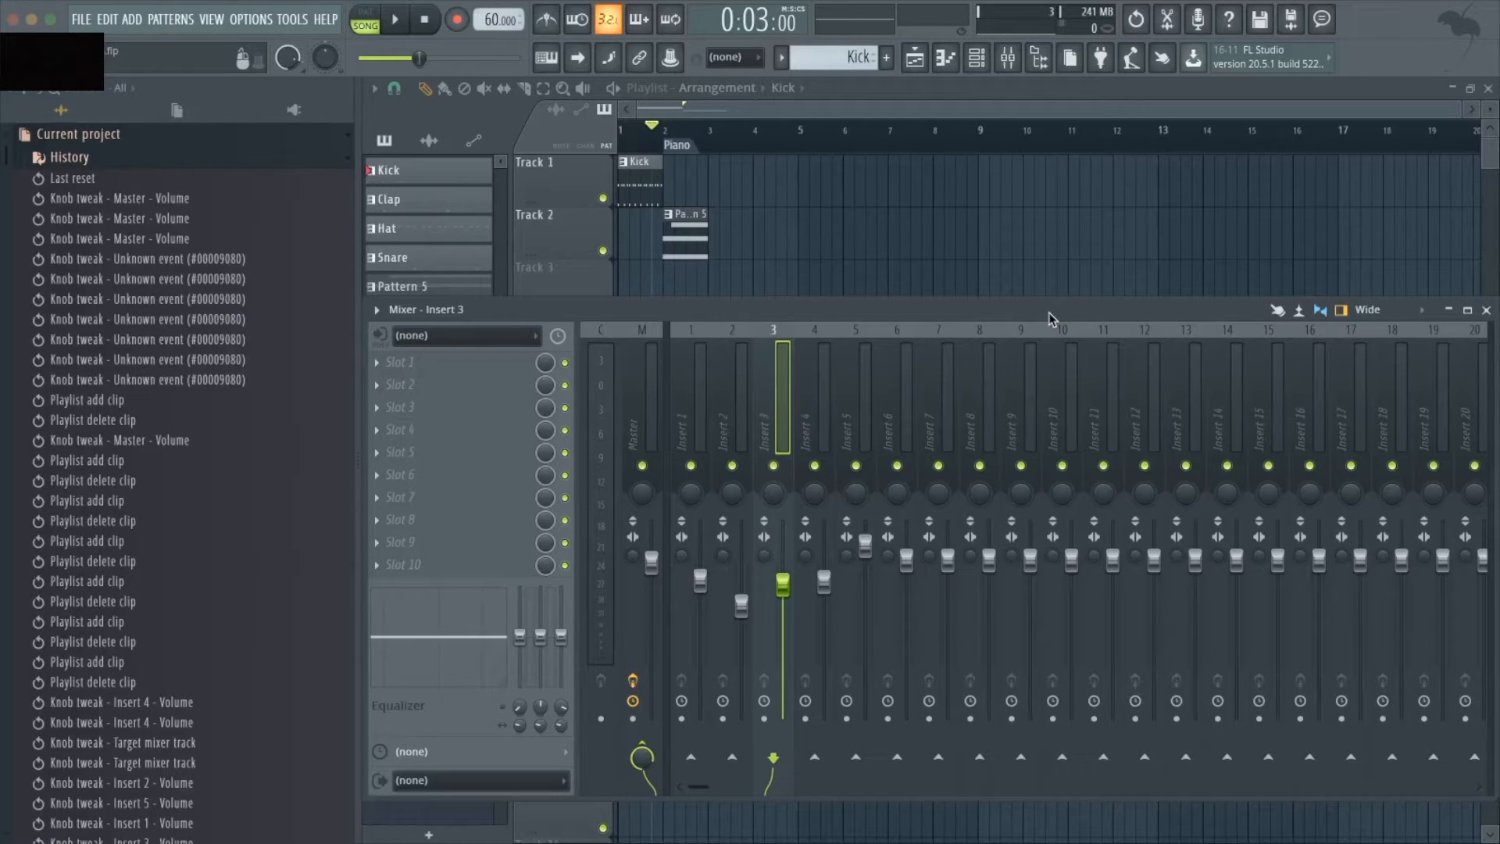
- Load Fruity Reeverb 2 into effect slot 1 of Insert 5 and shift its window slightly downward
click(856, 334)
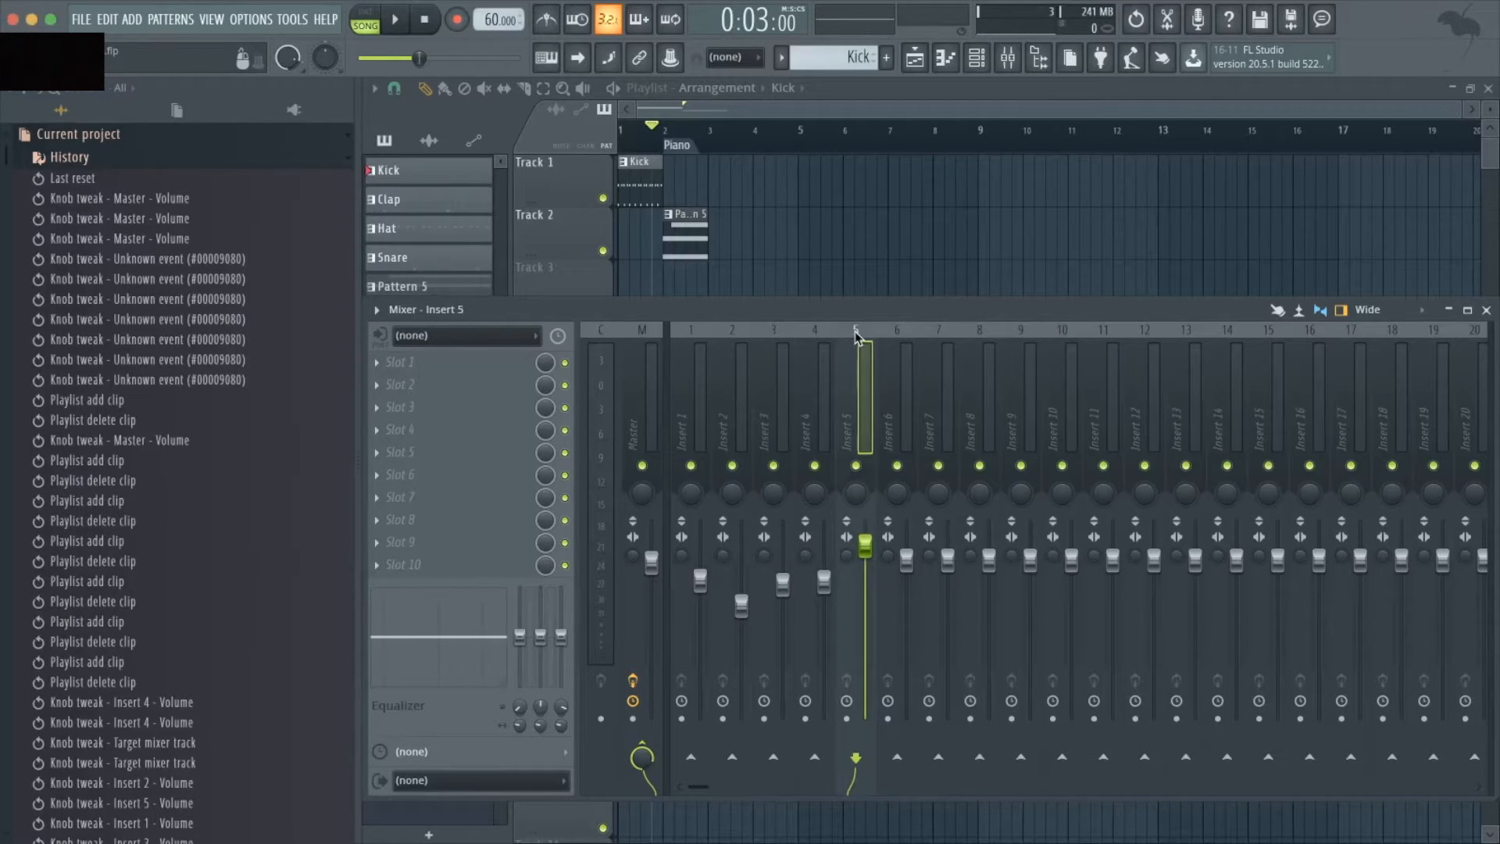
click(376, 363)
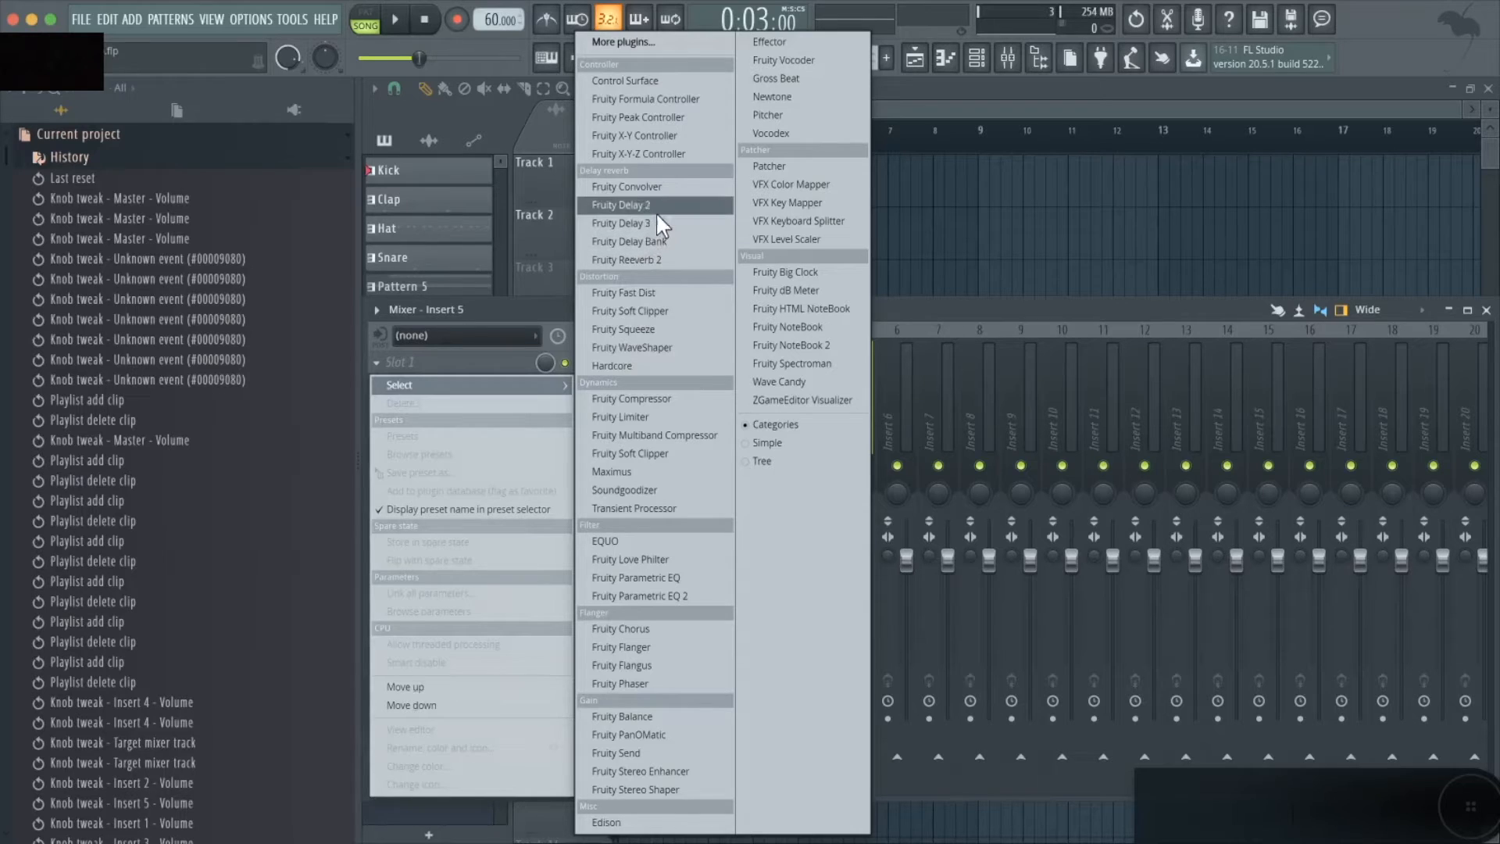
click(678, 260)
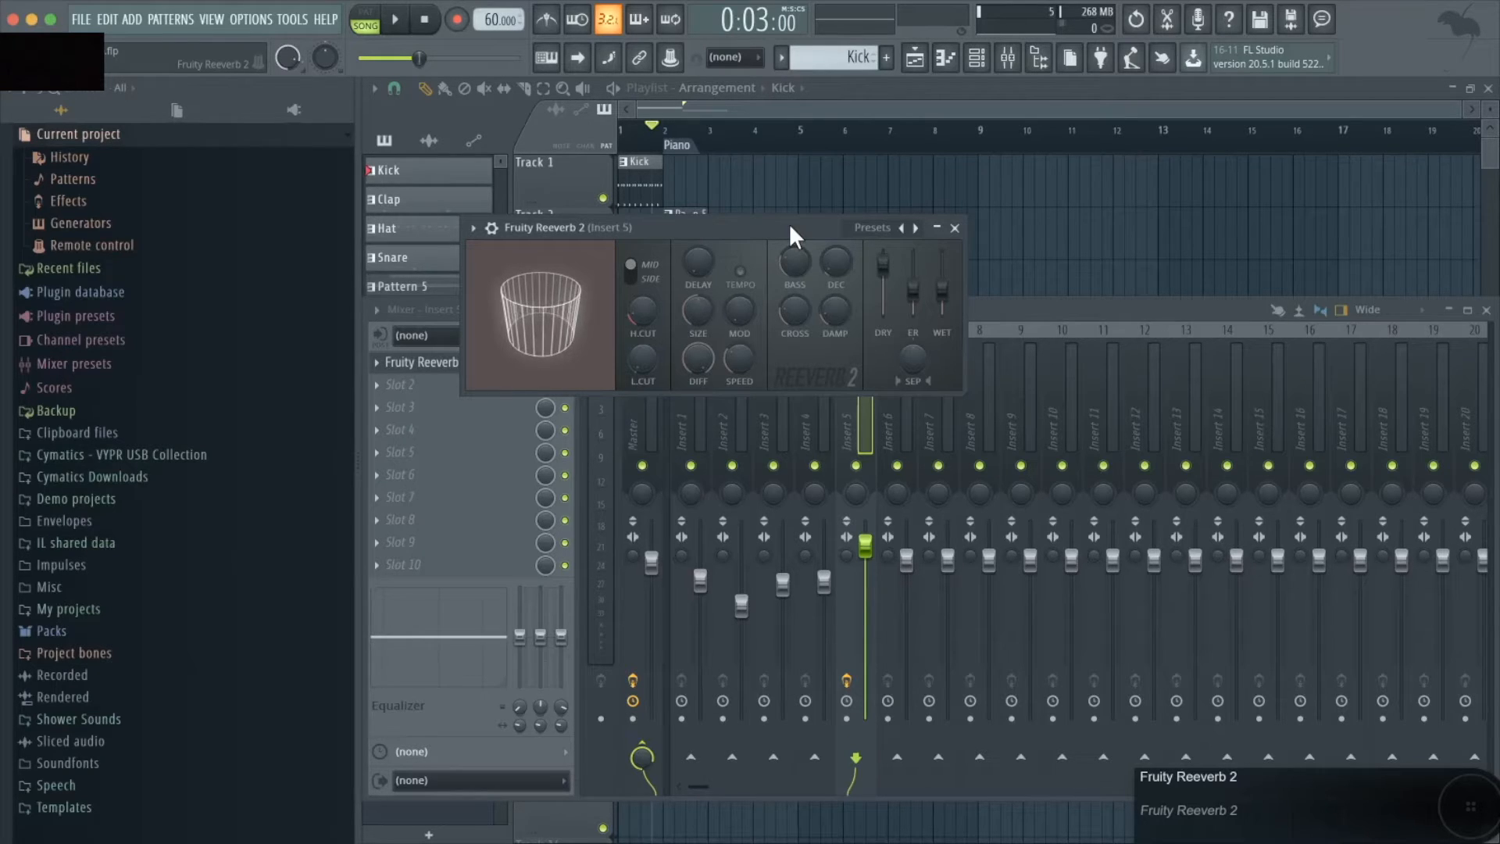
drag(789, 223, 791, 238)
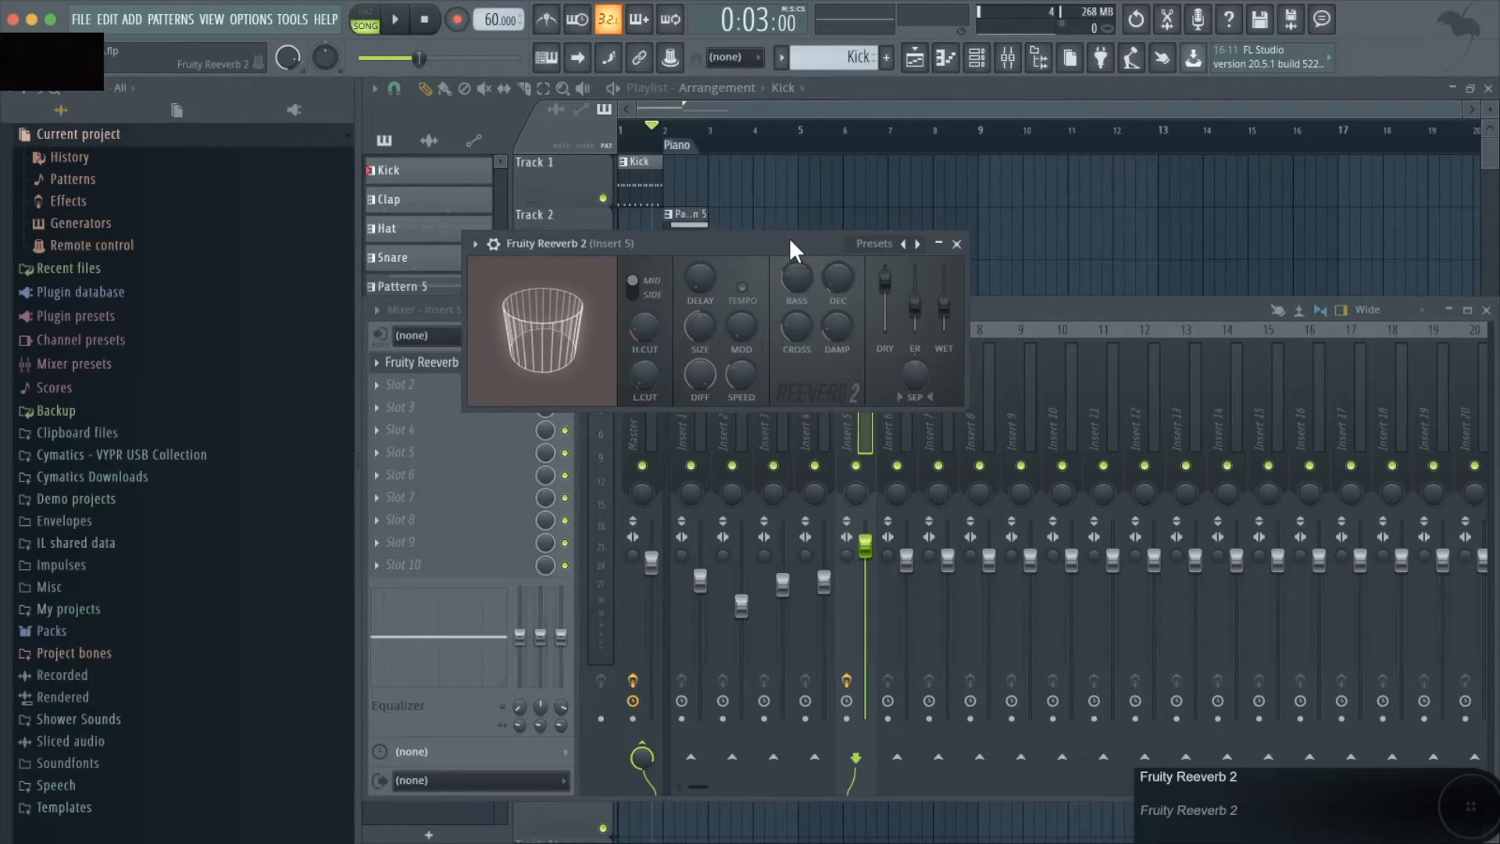
- Move the playback position to 1:15:00 in the playlist and play from there to hear the piano with reverb
mouse_move(650, 130)
mouse_down()
mouse_move(634, 132)
mouse_move(665, 139)
mouse_up()
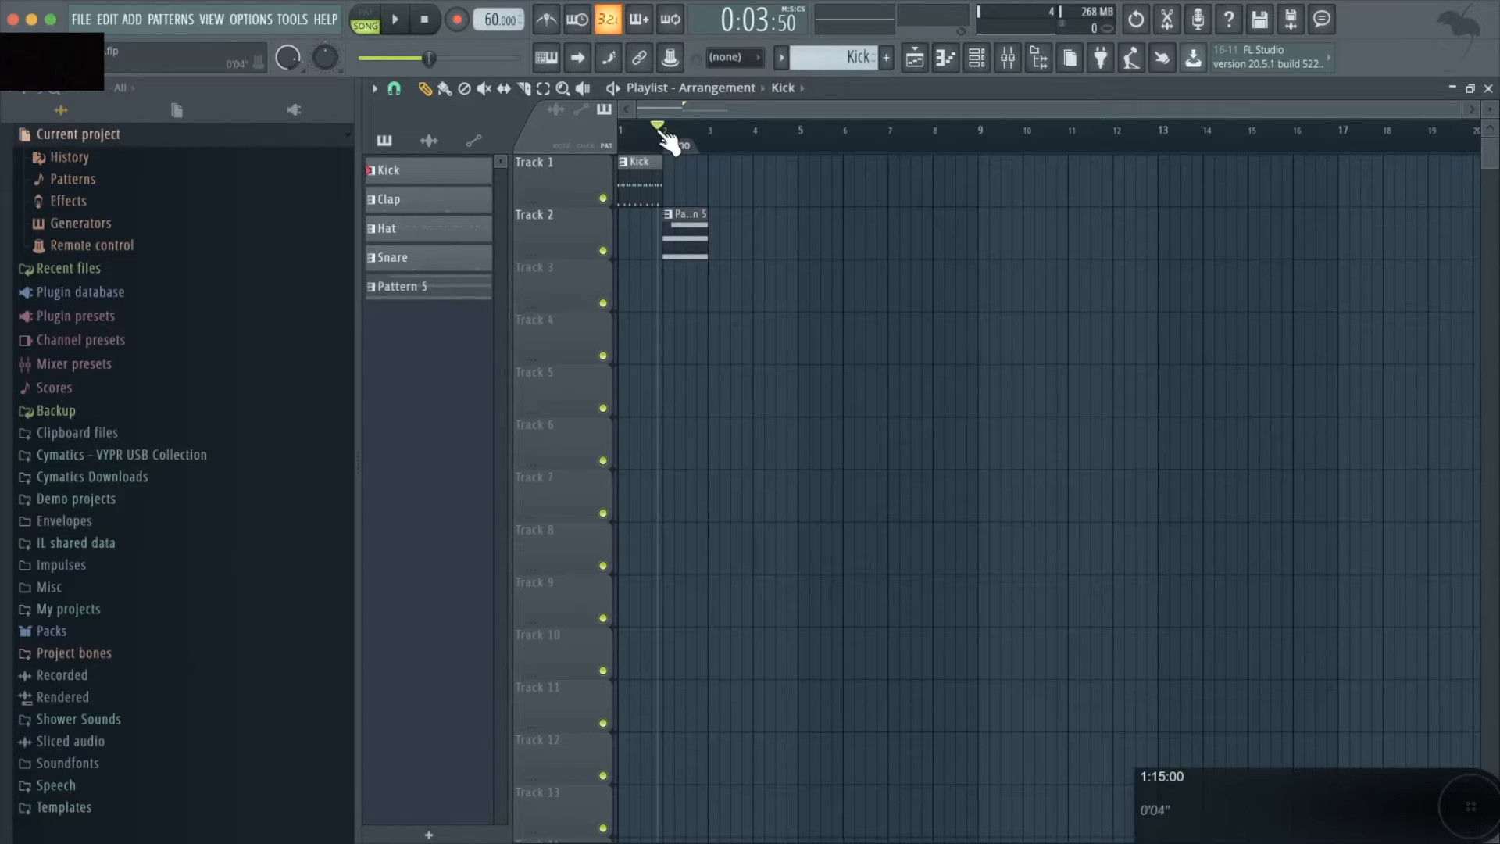
key(space)
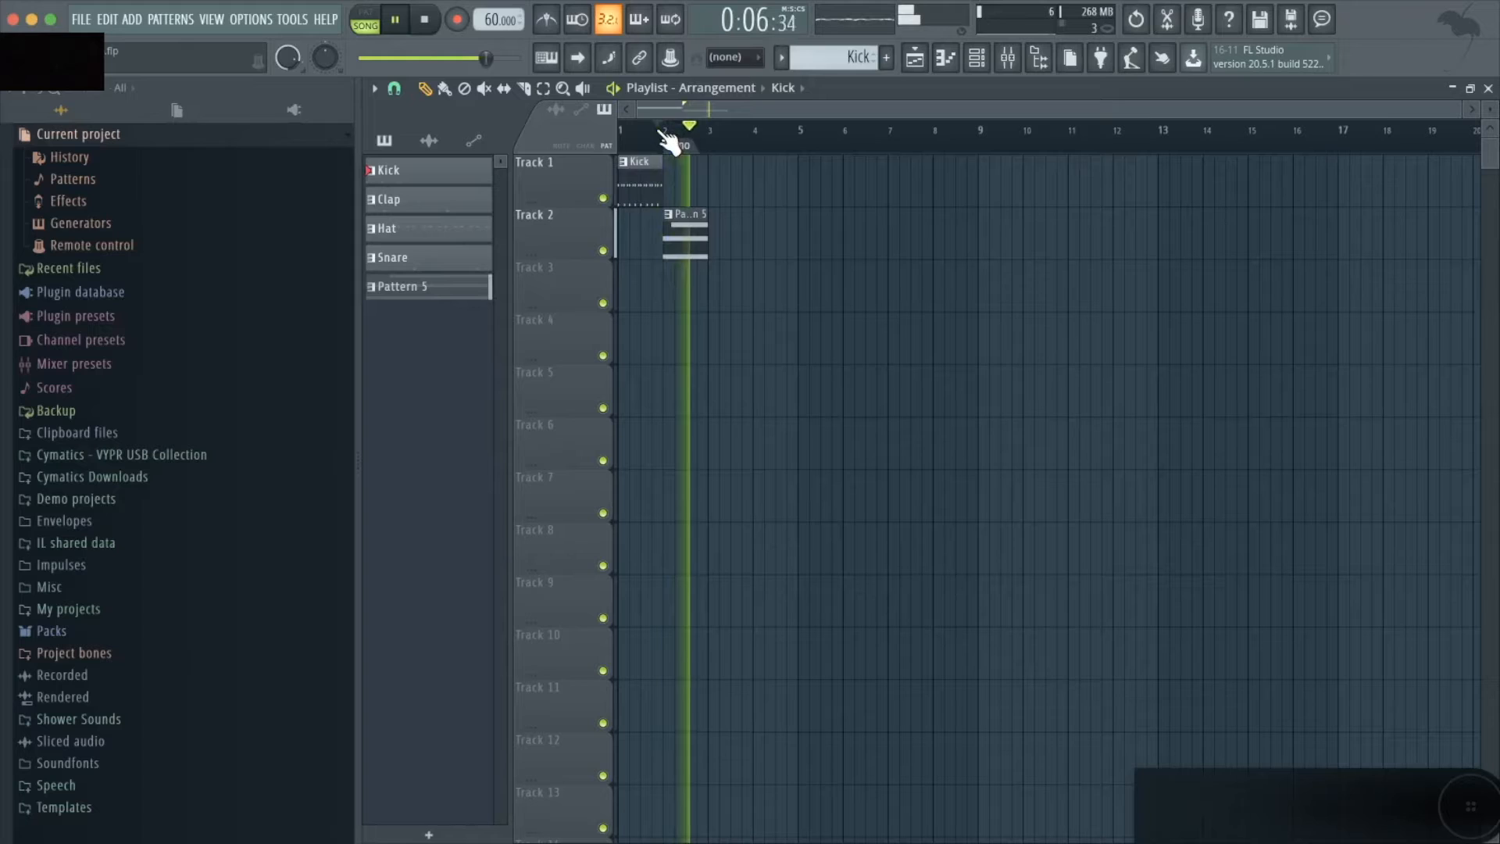
key(space)
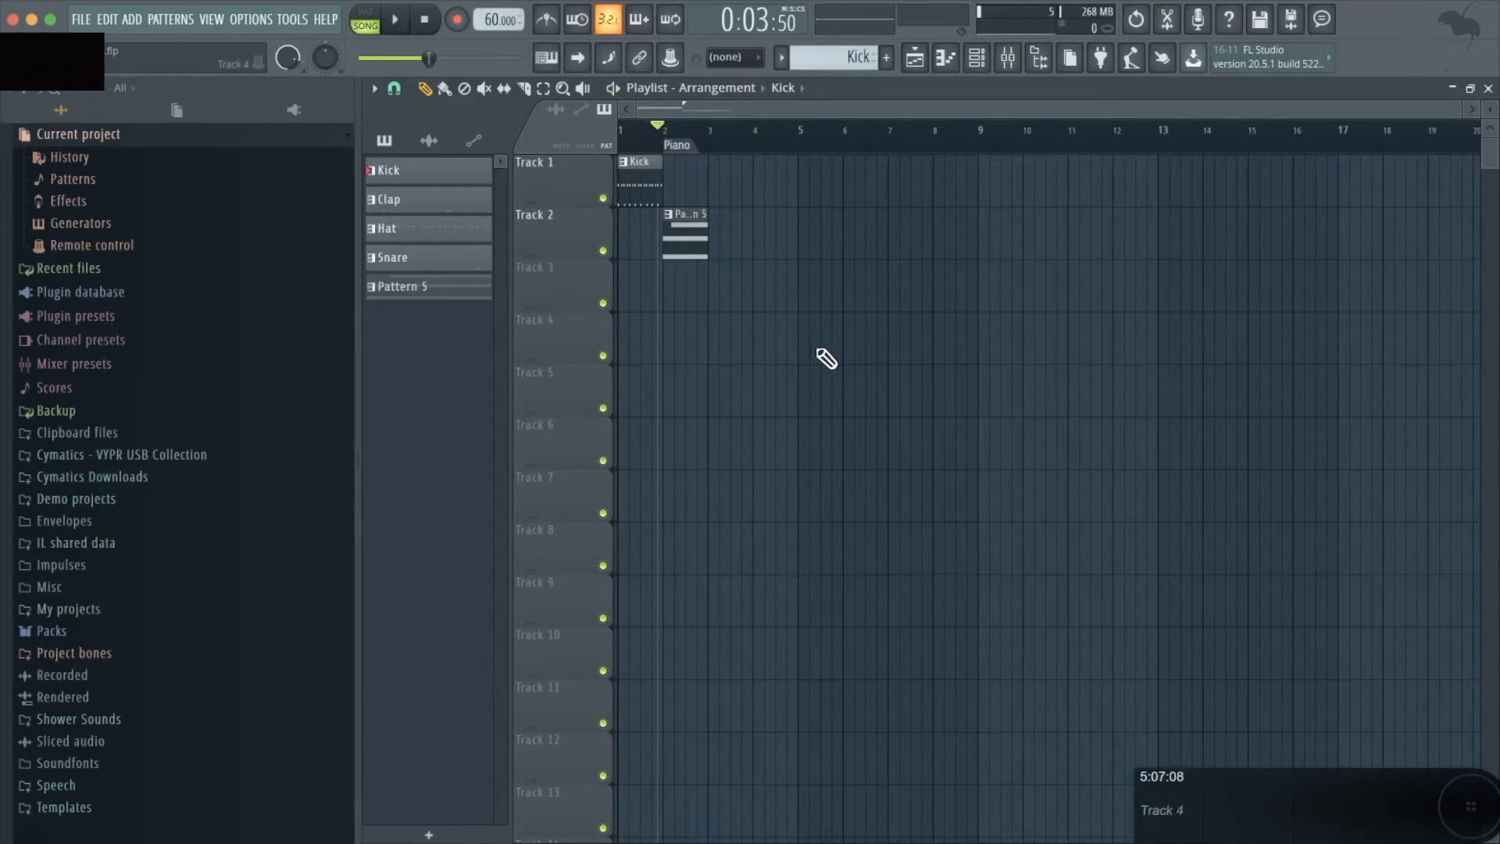
- Reopen Fruity Reeverb 2 on Insert 5, raise its wet level to 98% and play the piano section
key(F9)
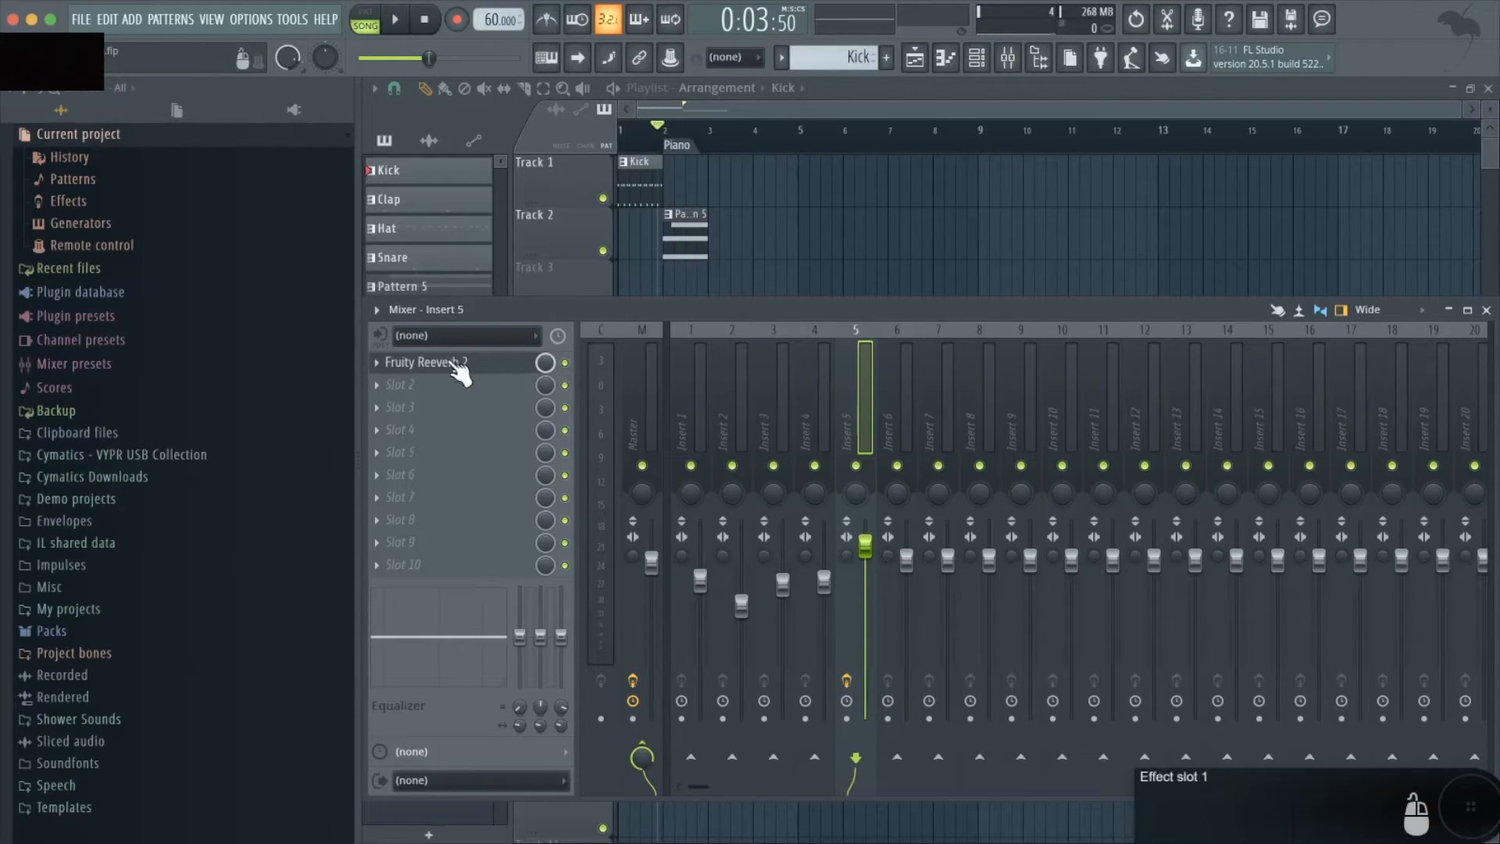
click(450, 367)
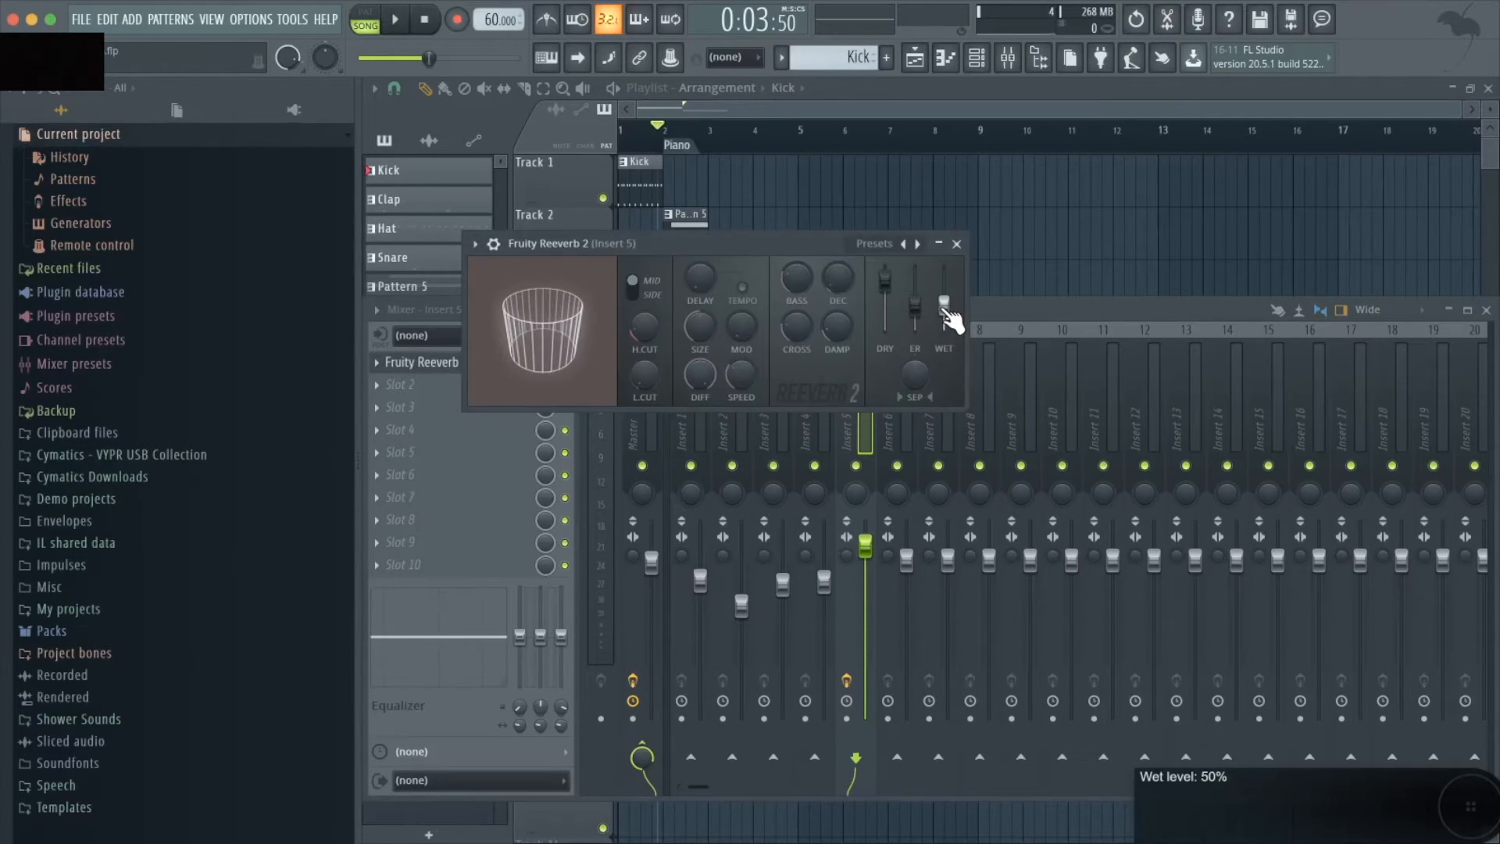
drag(949, 313, 950, 288)
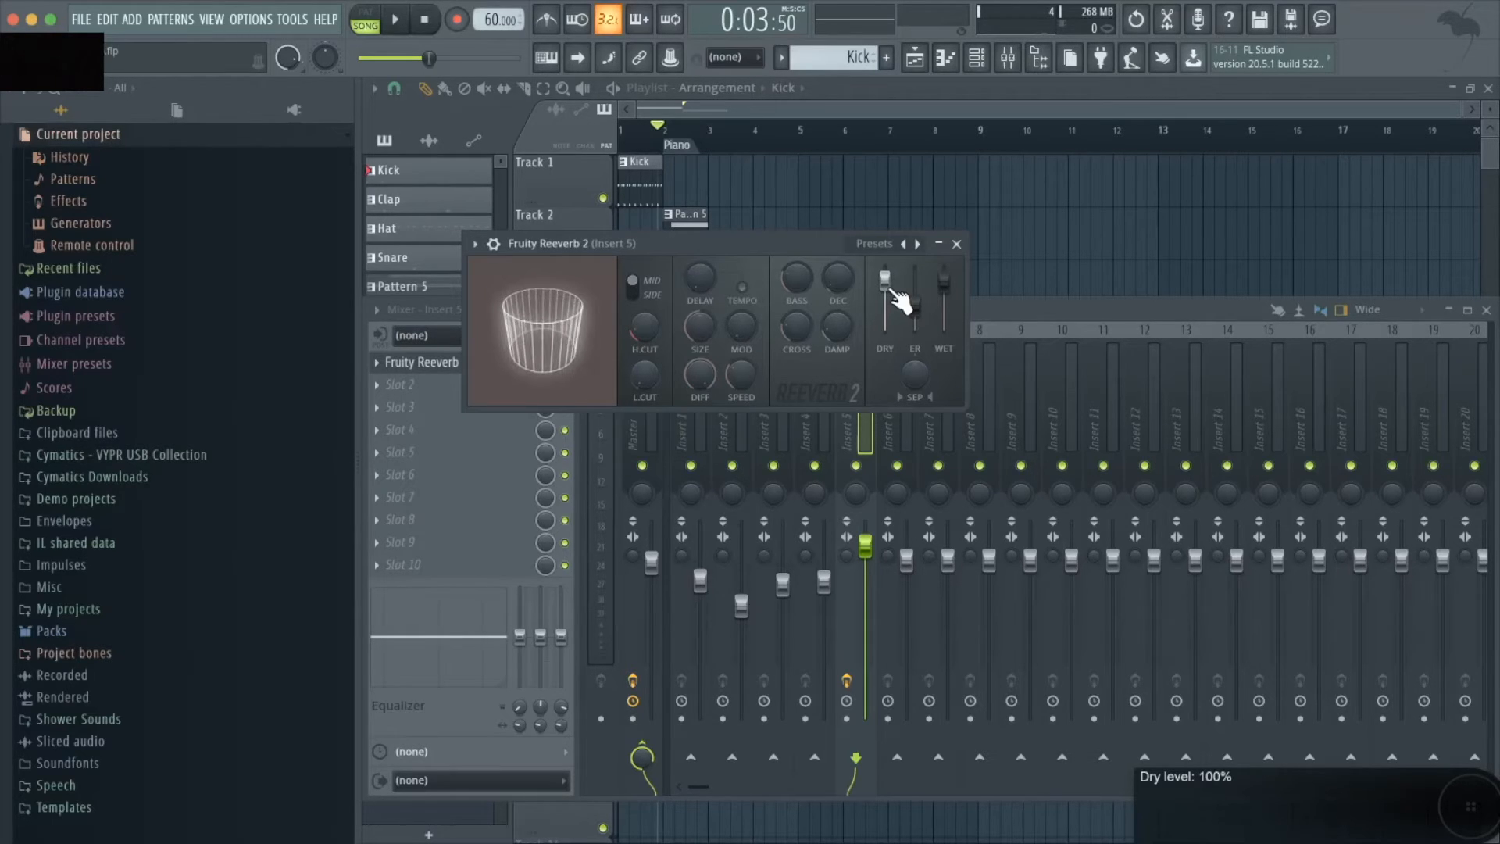
key(space)
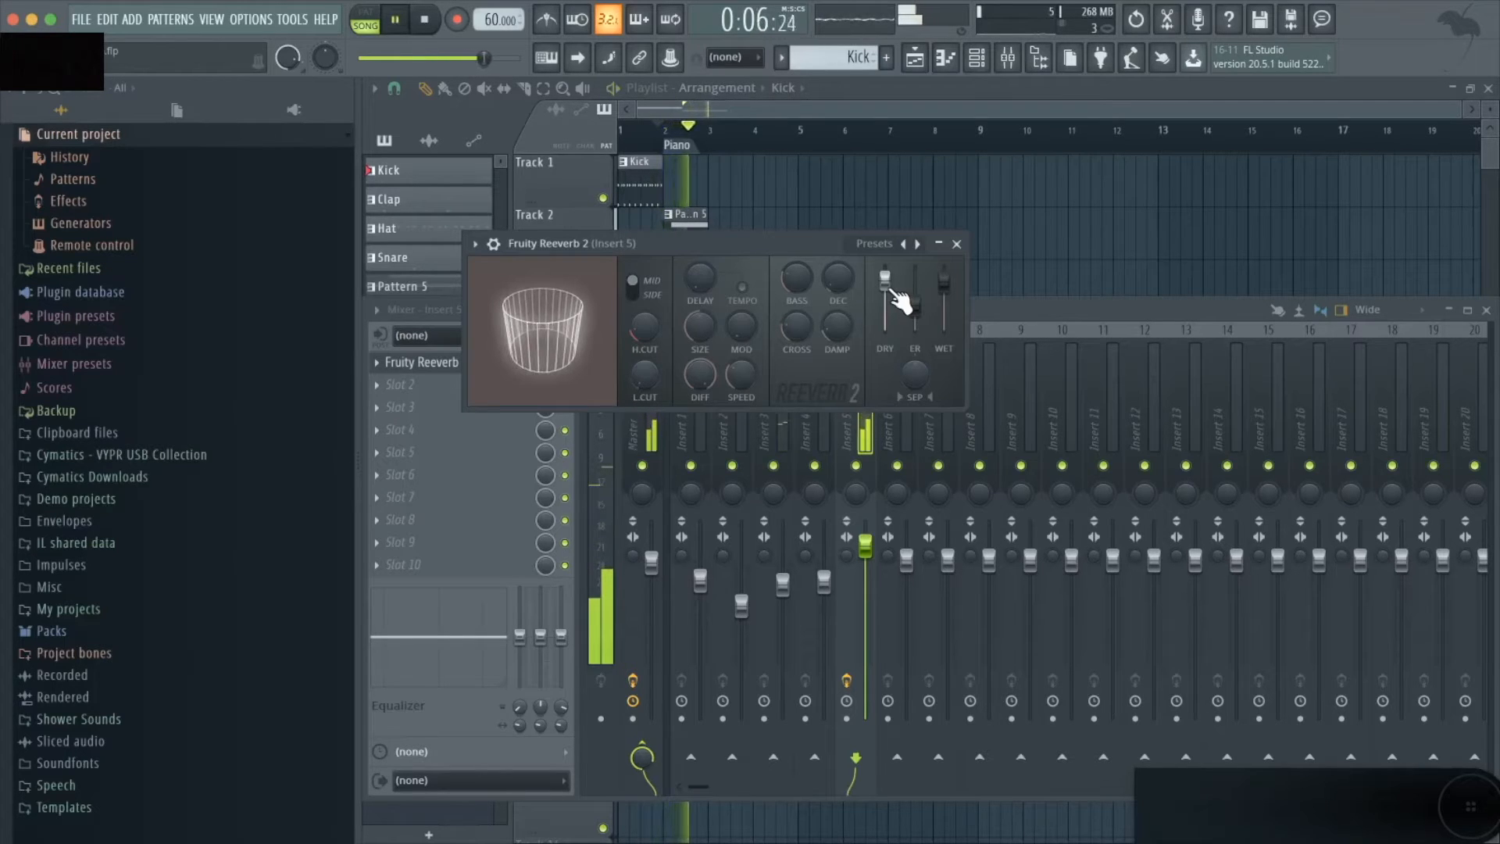
key(space)
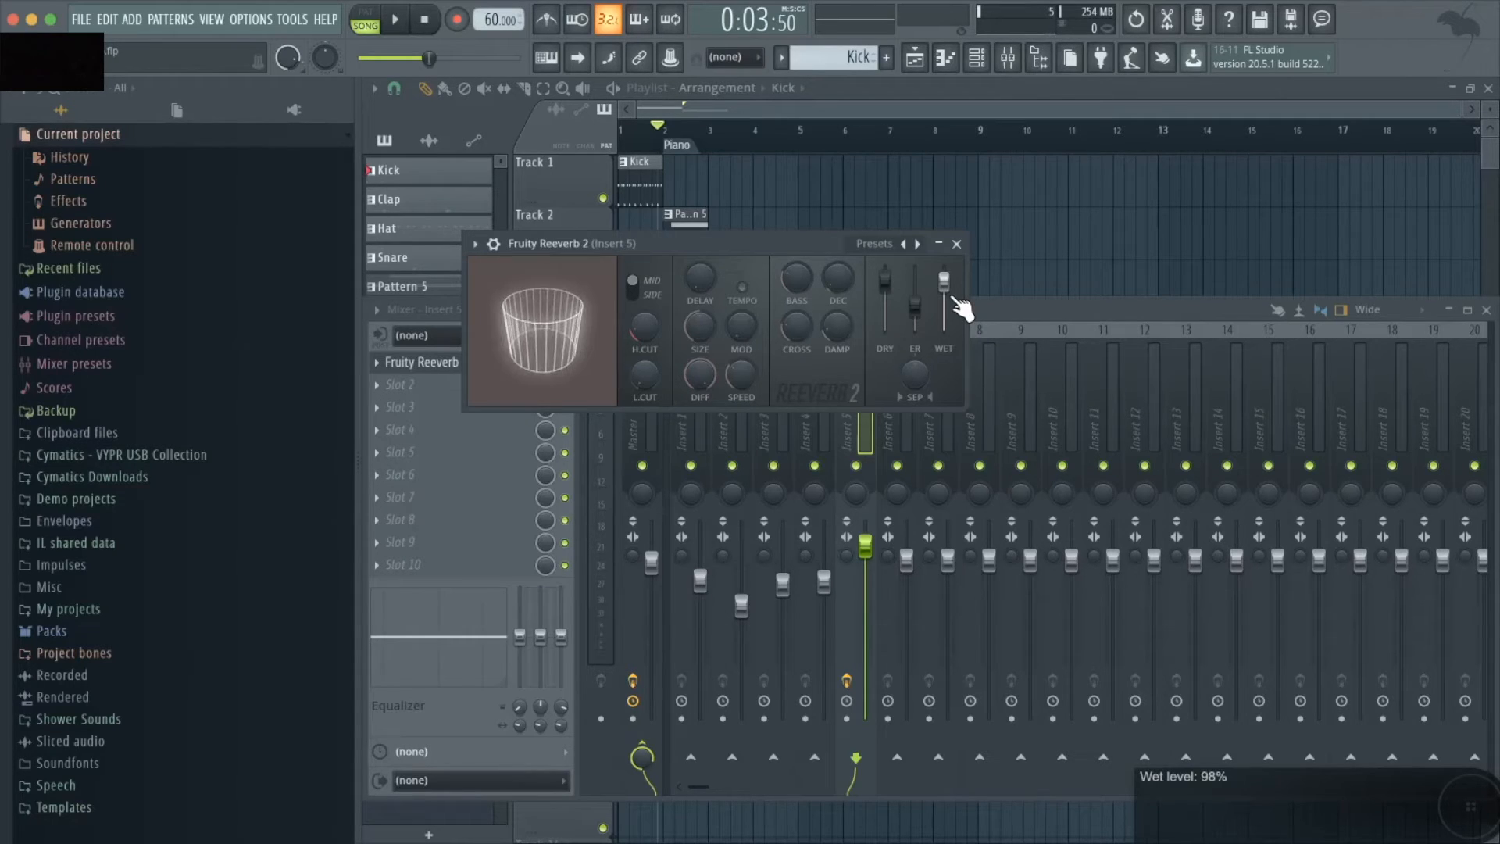
- Set the reverb's dry level to 0% and reduce its wet level a little, playing the piano section after each change
drag(886, 285, 886, 329)
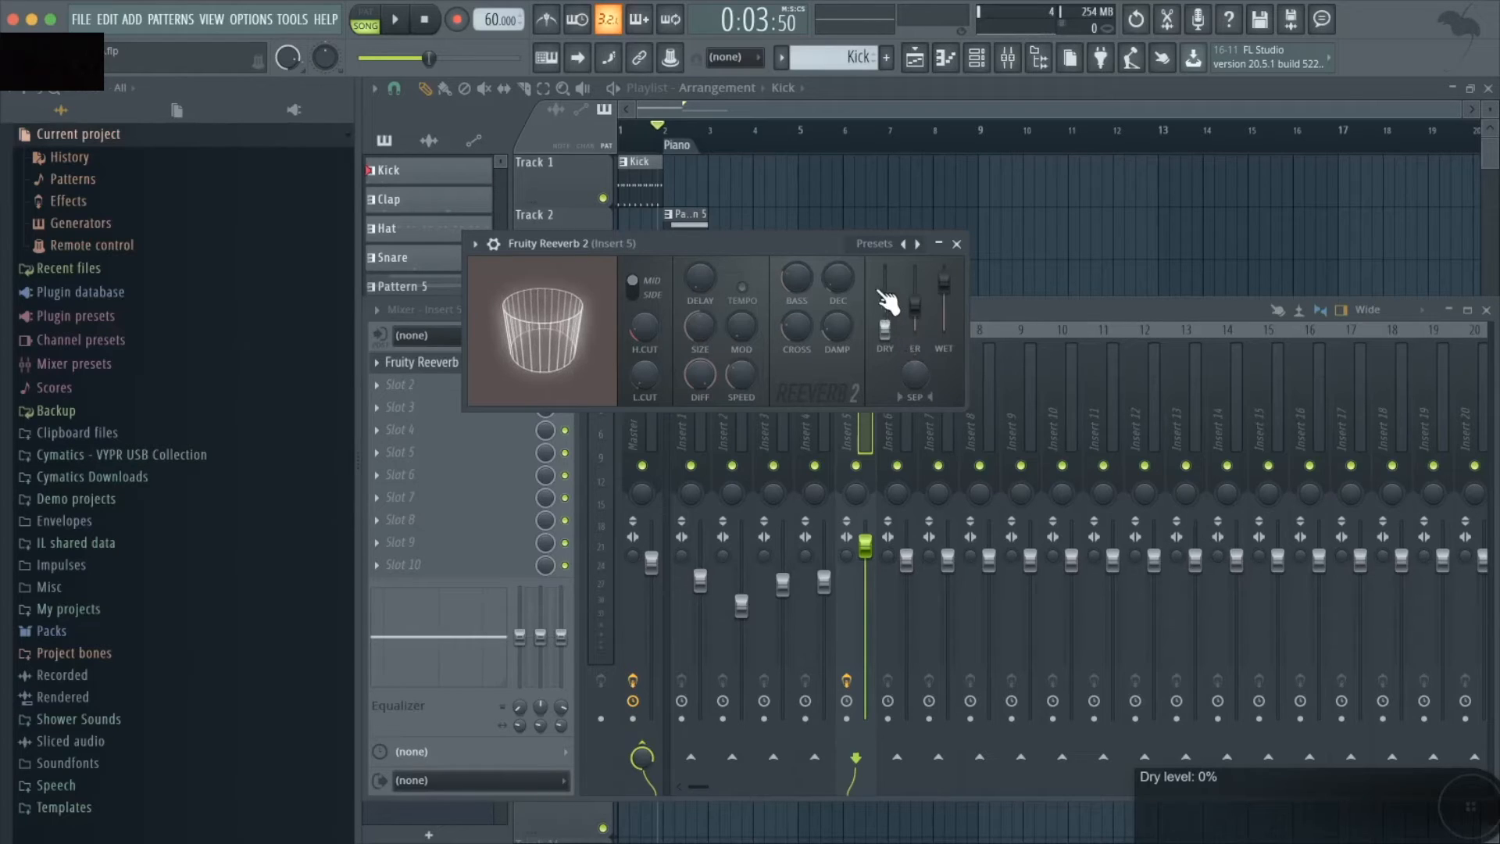
key(space)
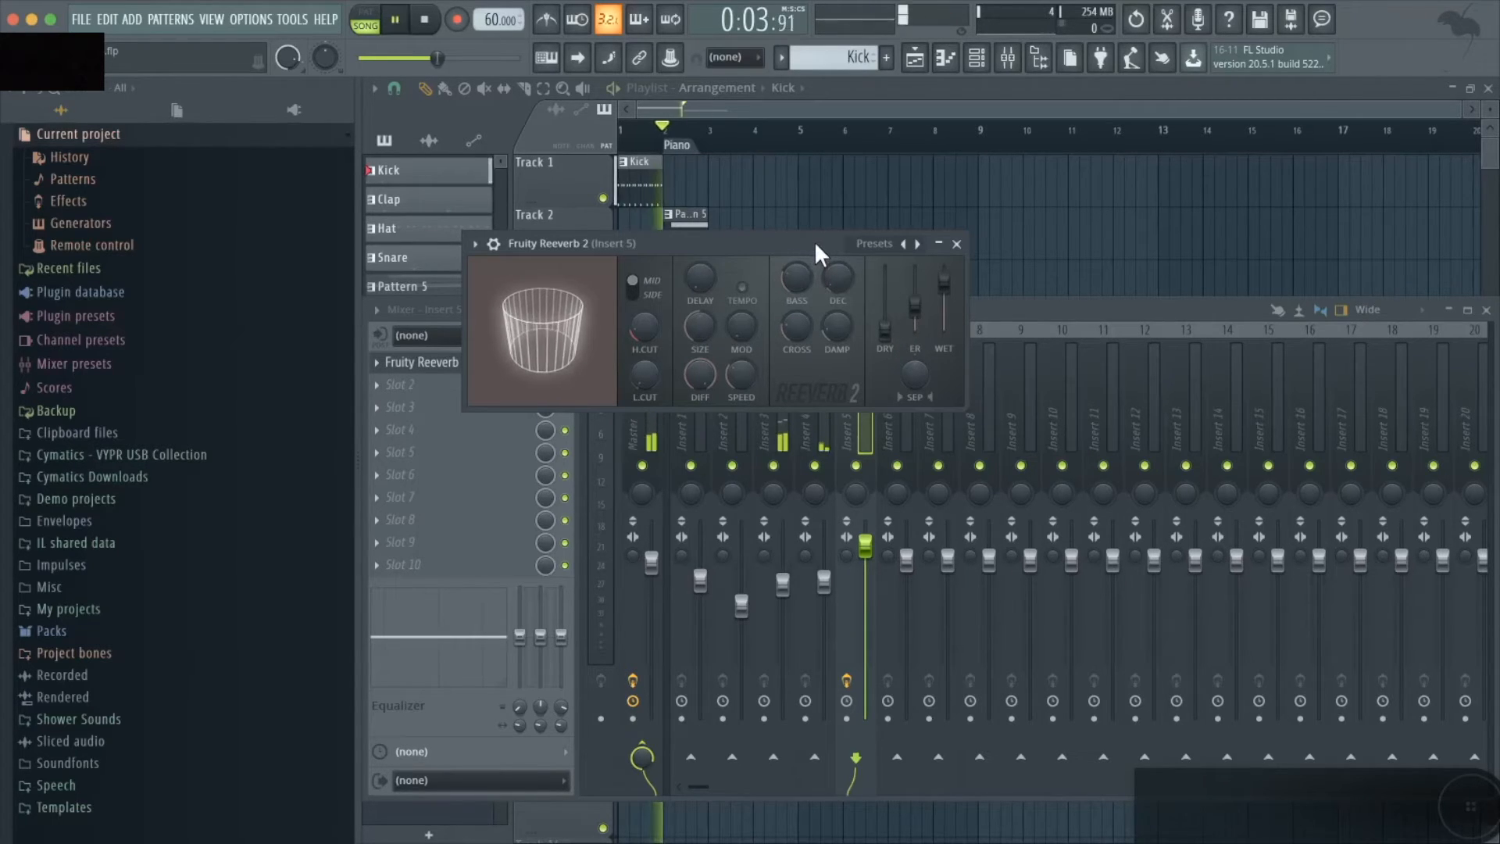
key(space)
drag(952, 286, 955, 299)
key(space)
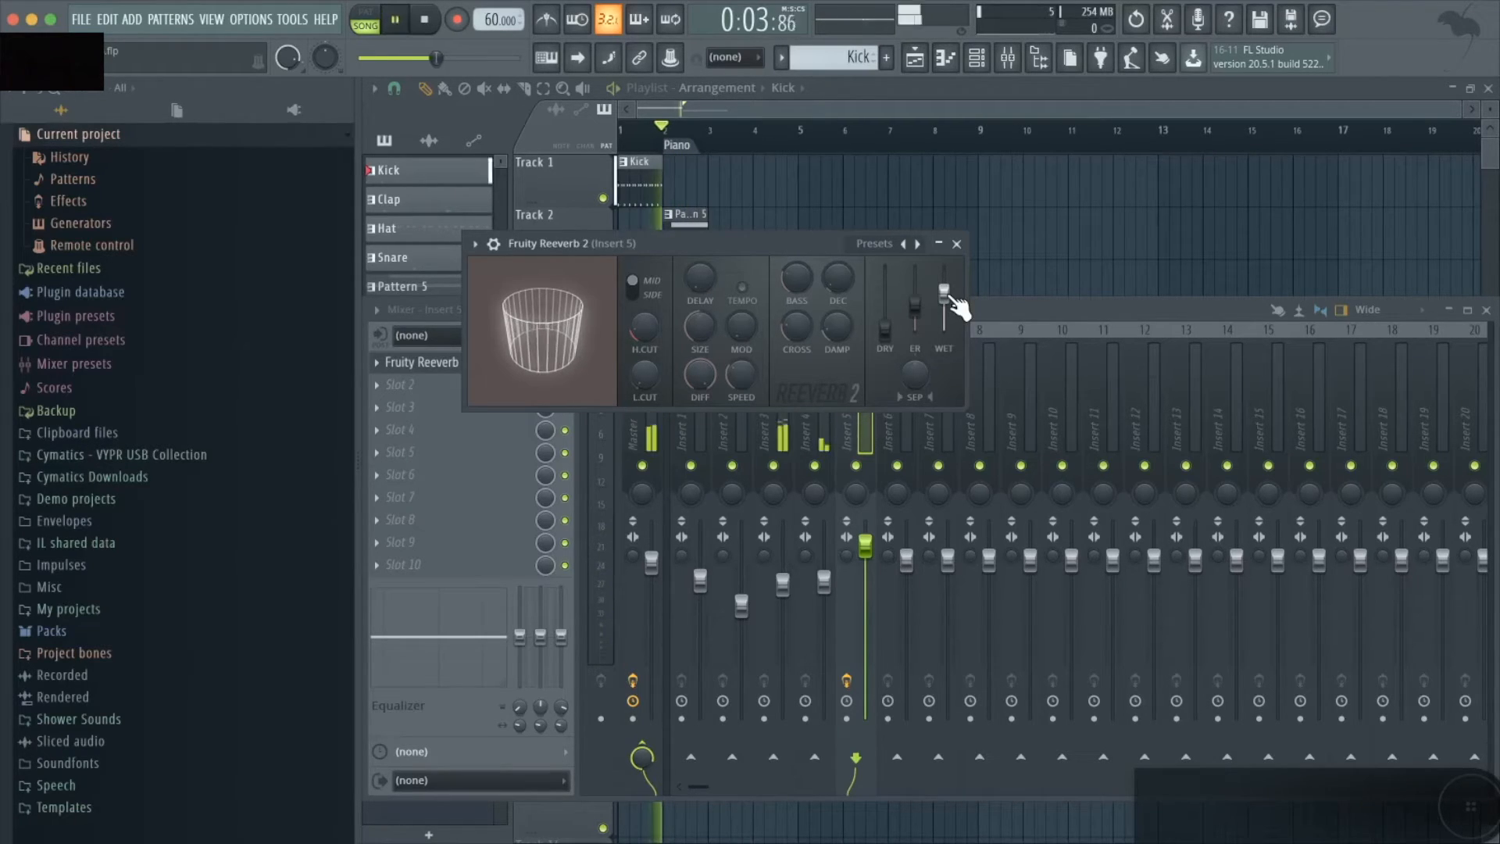
key(space)
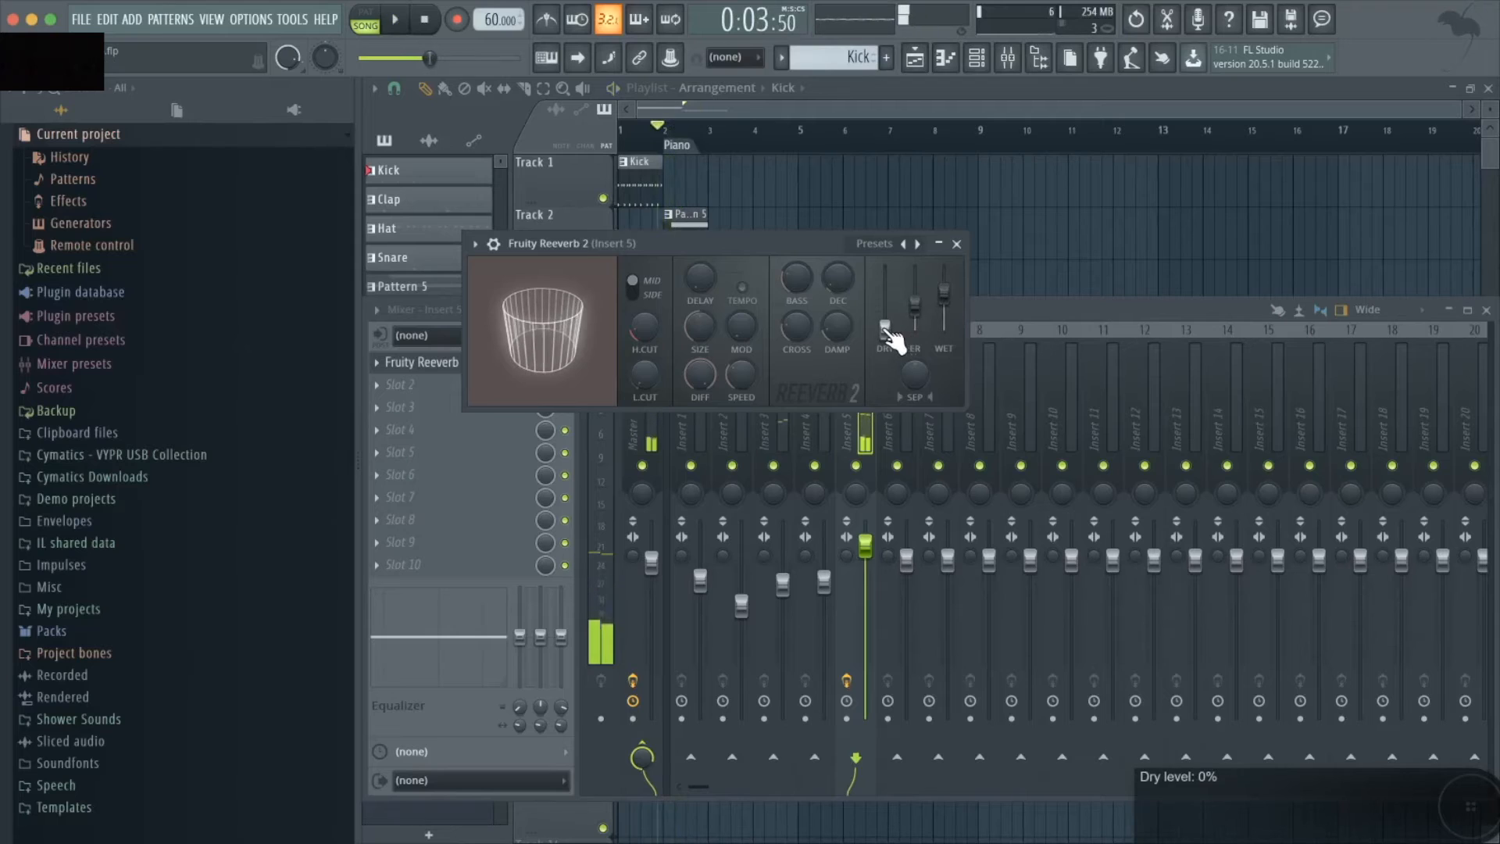
- Raise the reverb's dry level to the maximum and trim it back slightly, playing the piano section after each change
drag(885, 330, 885, 270)
key(space)
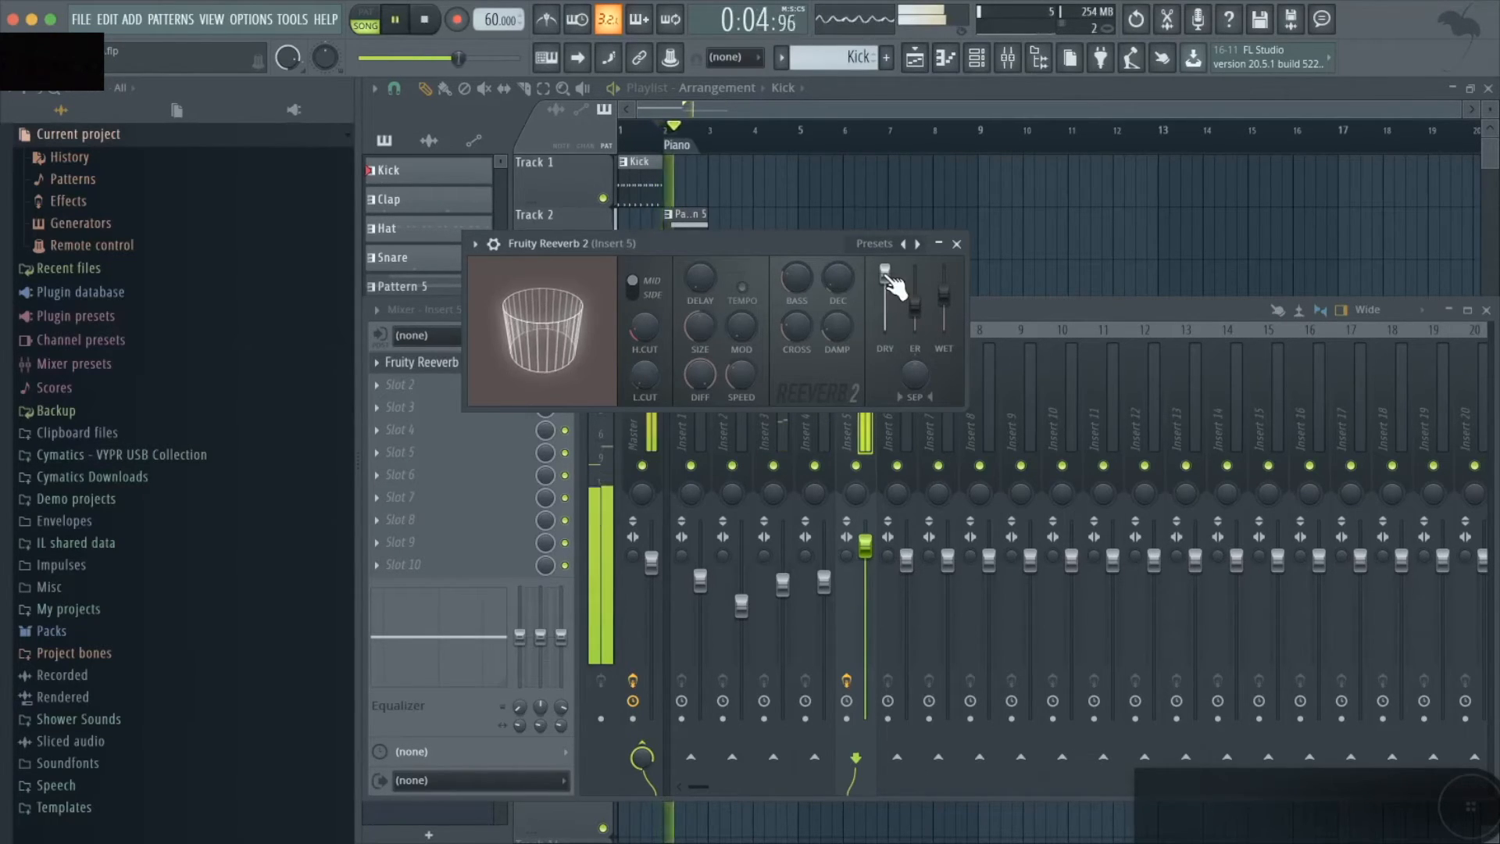
key(space)
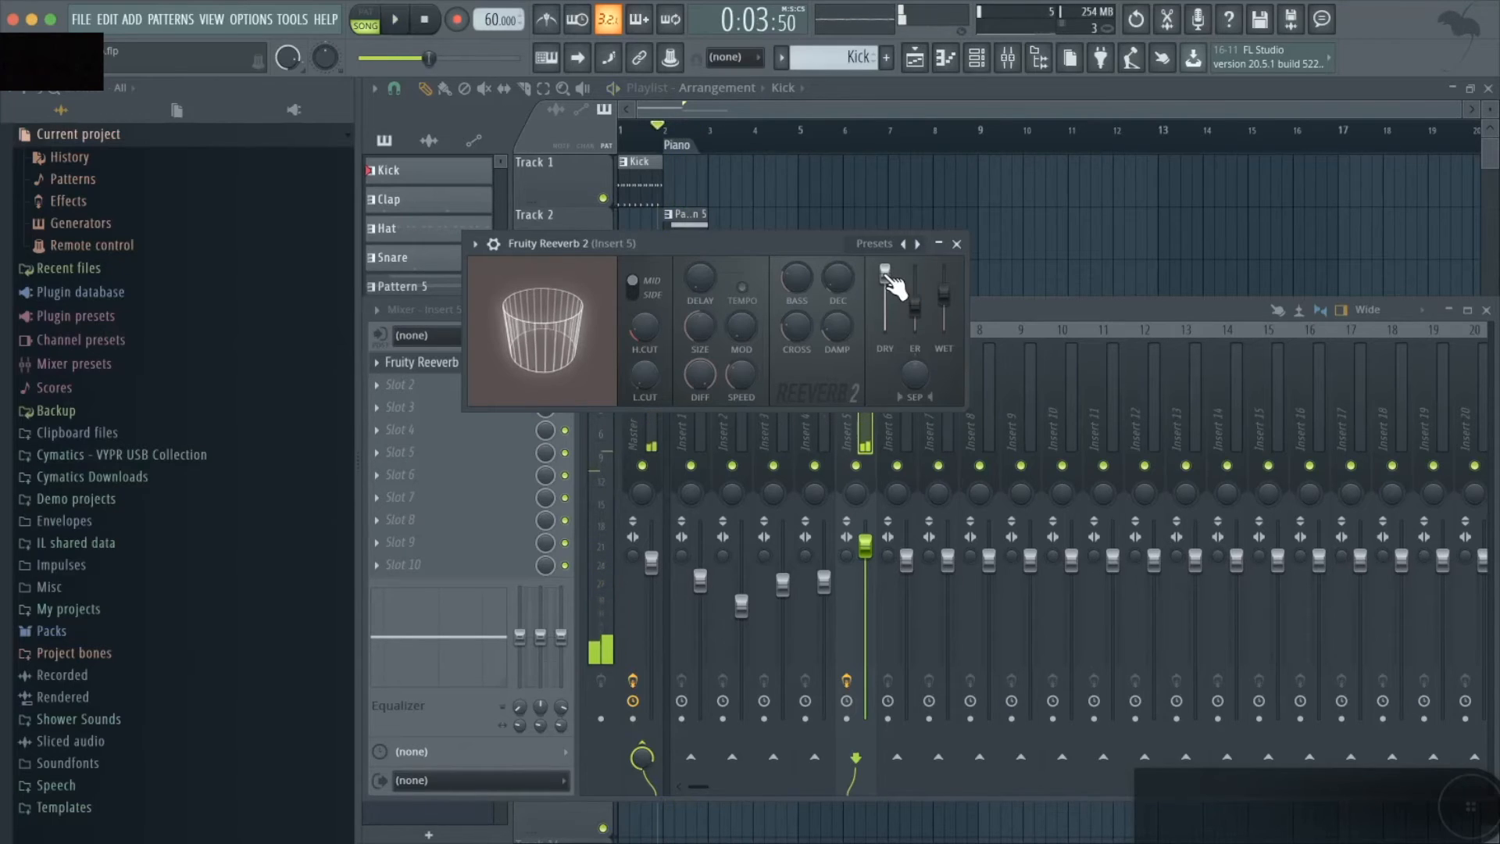
drag(889, 275, 889, 282)
key(space)
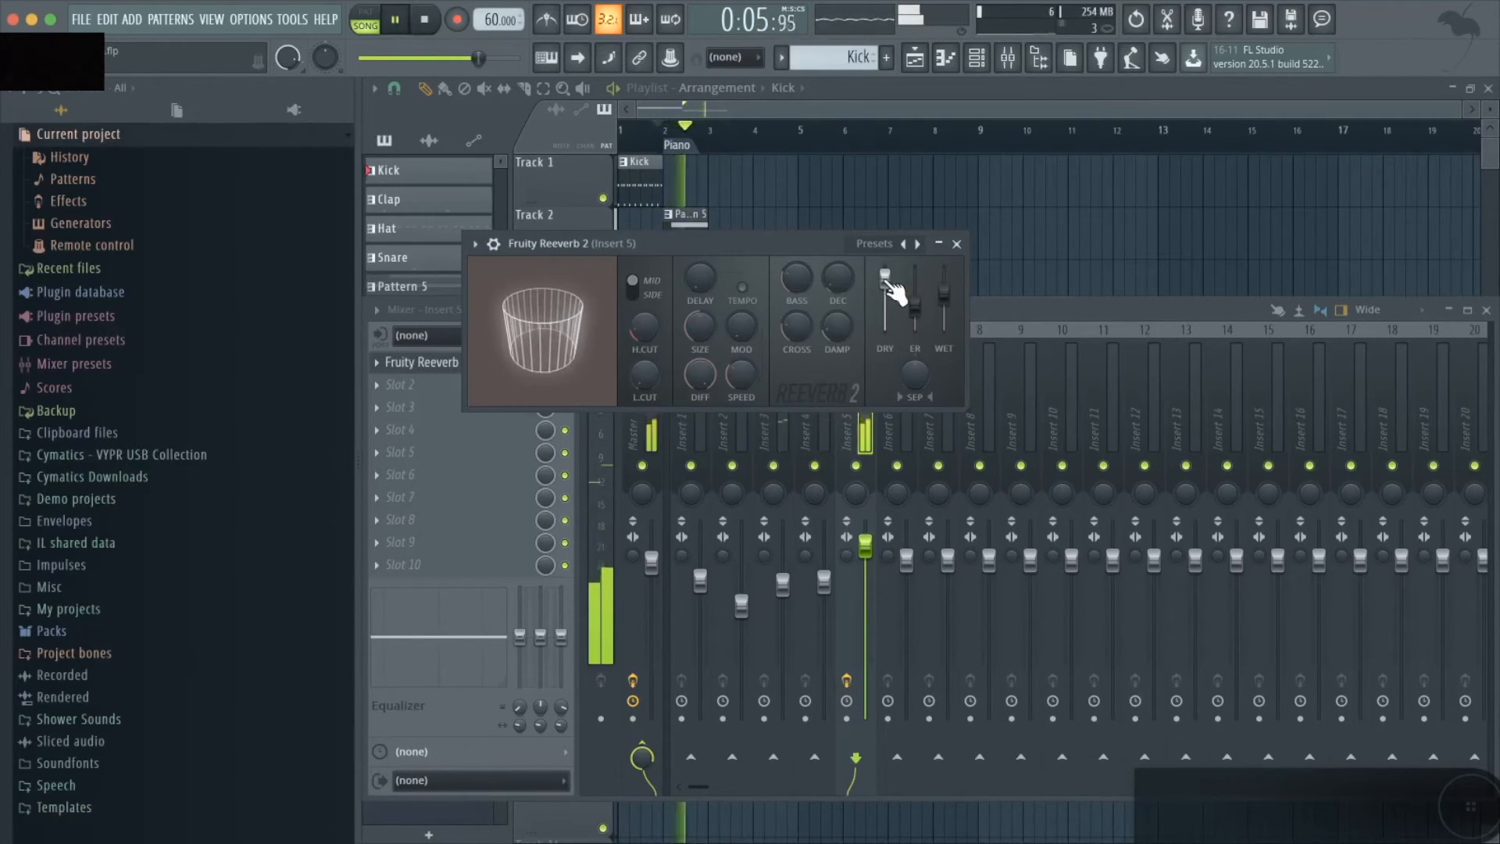
key(space)
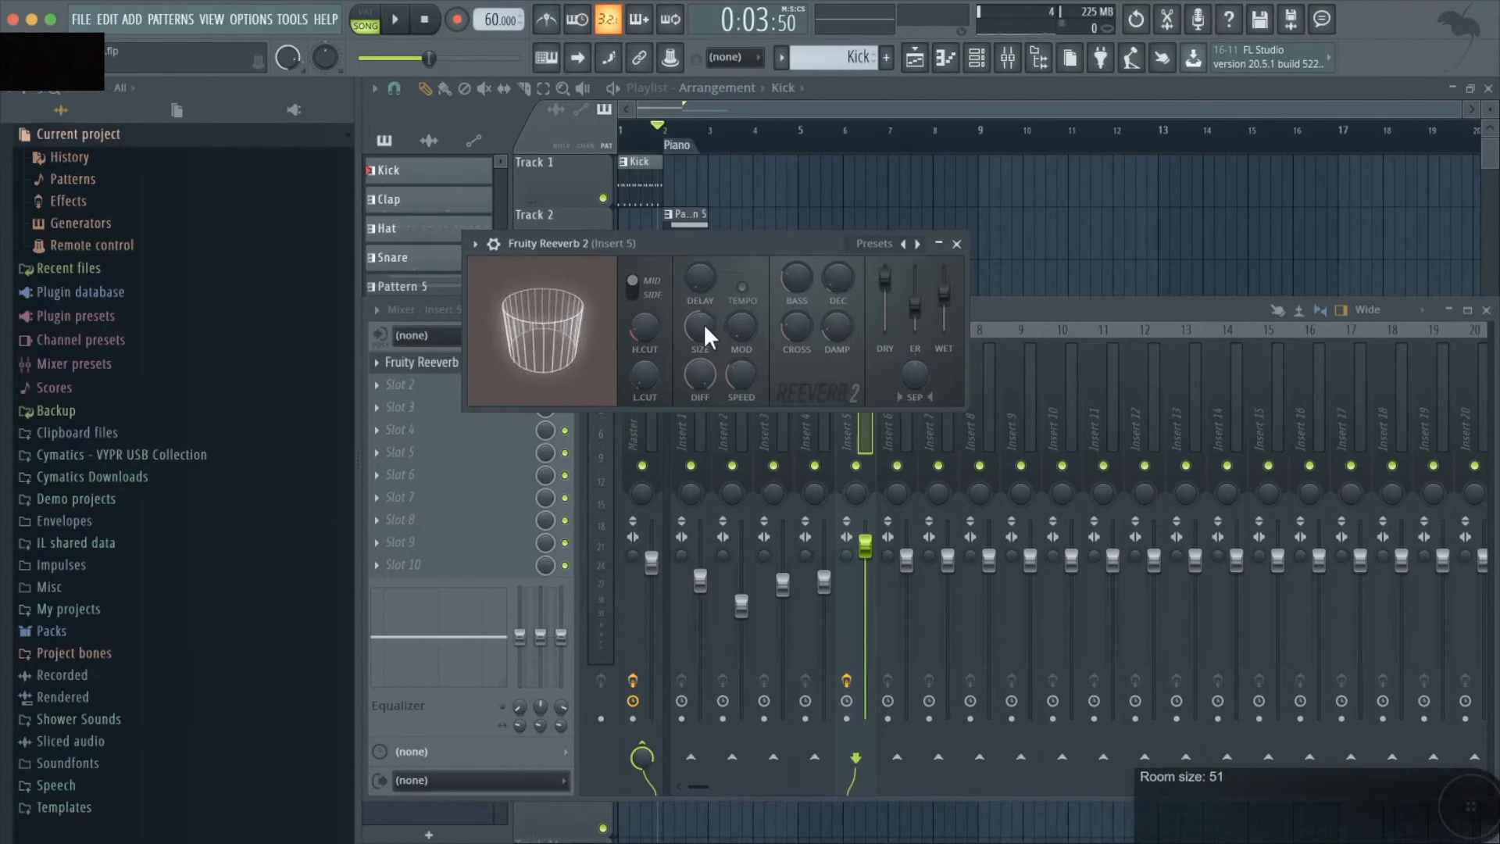
- Try the reverb's room size at 100 and at a very small value, playing each, and return it to a medium size
mouse_move(701, 325)
mouse_down()
mouse_move(702, 282)
mouse_move(703, 325)
mouse_up()
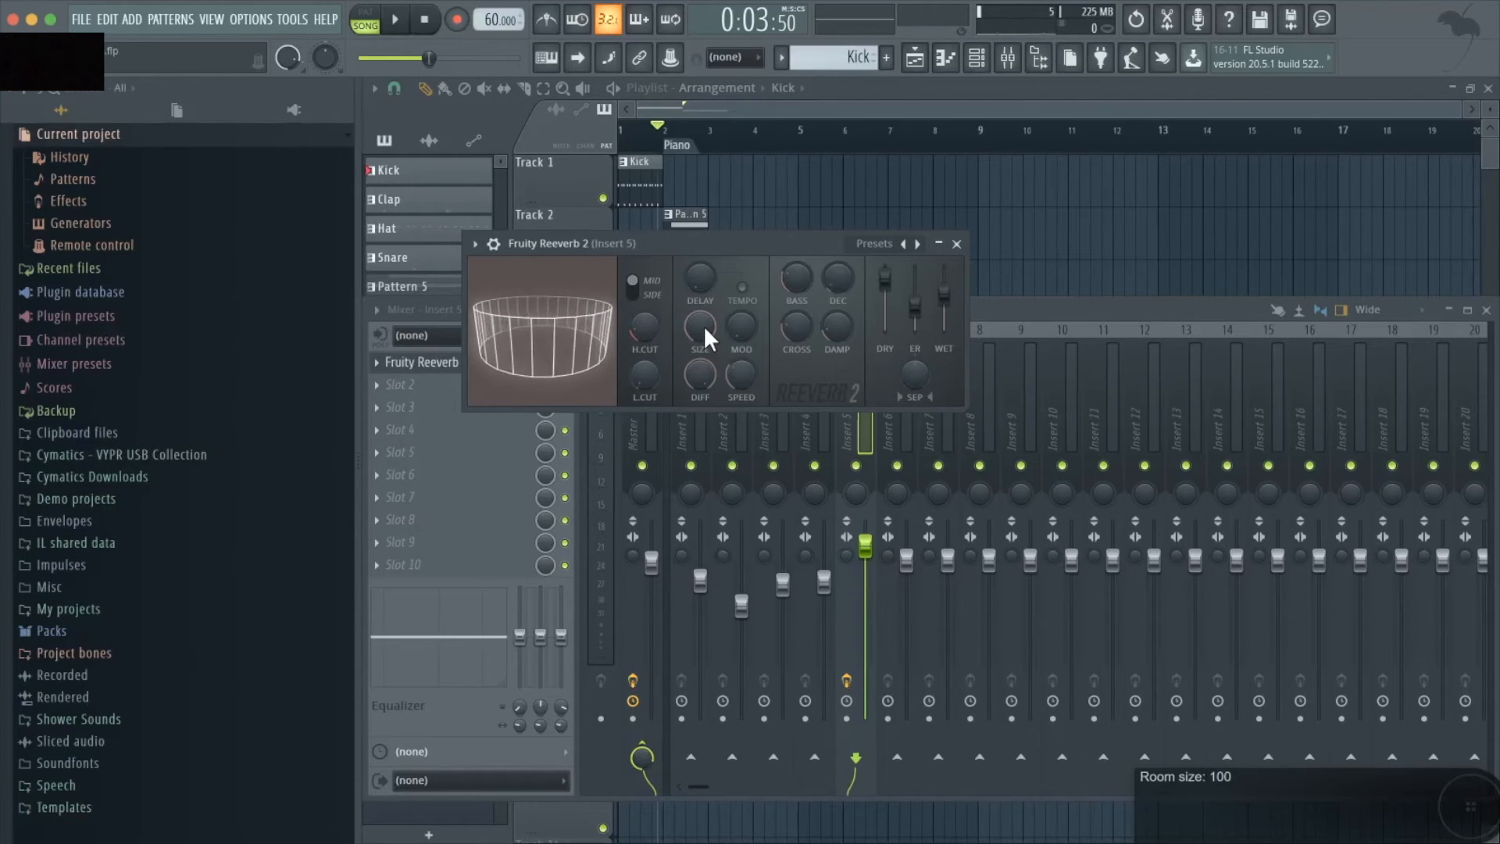
key(space)
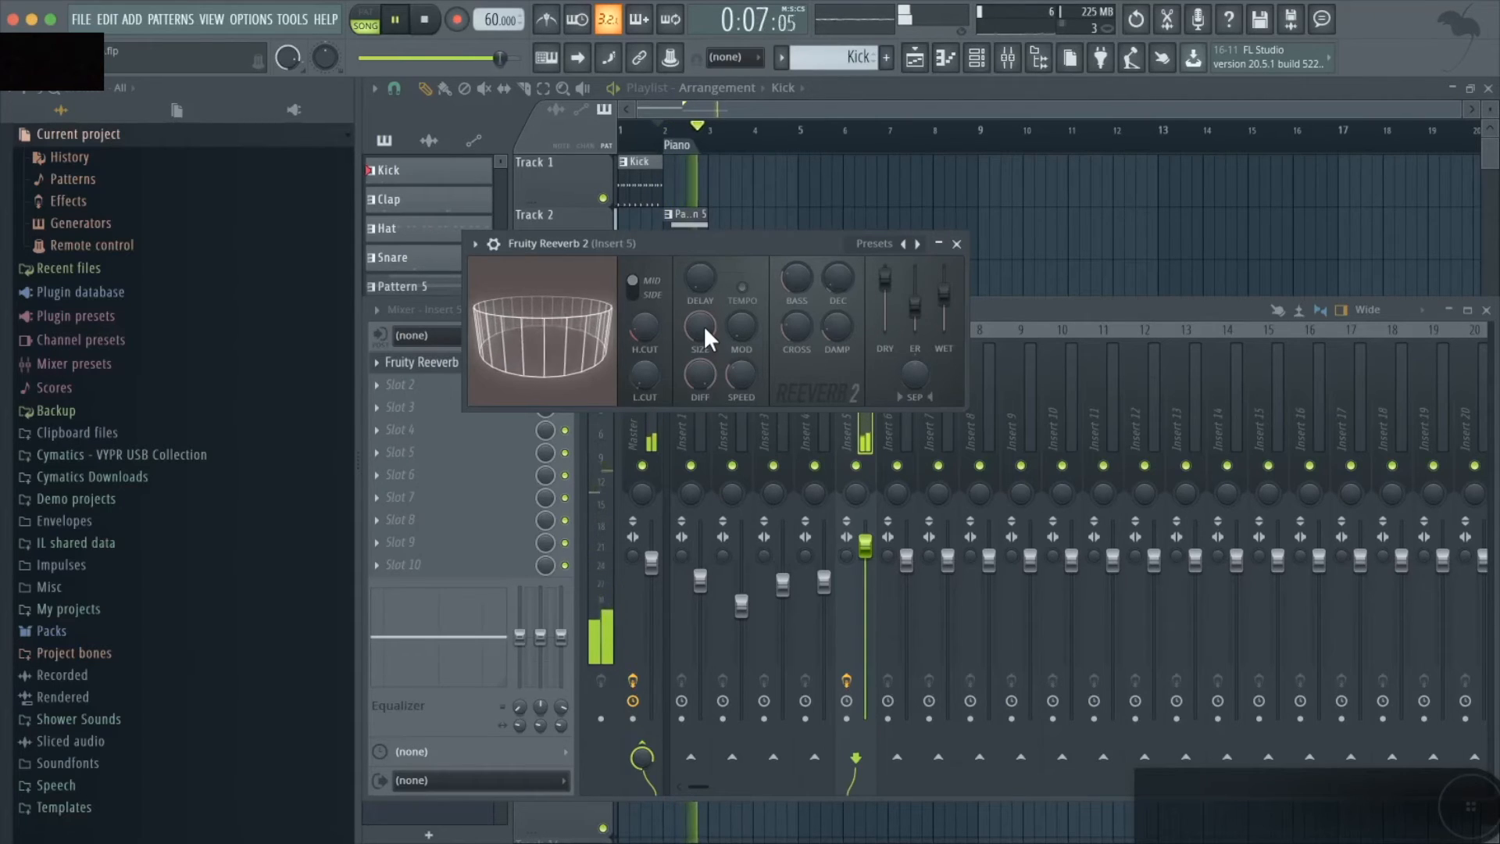
key(space)
drag(704, 325, 704, 383)
key(space)
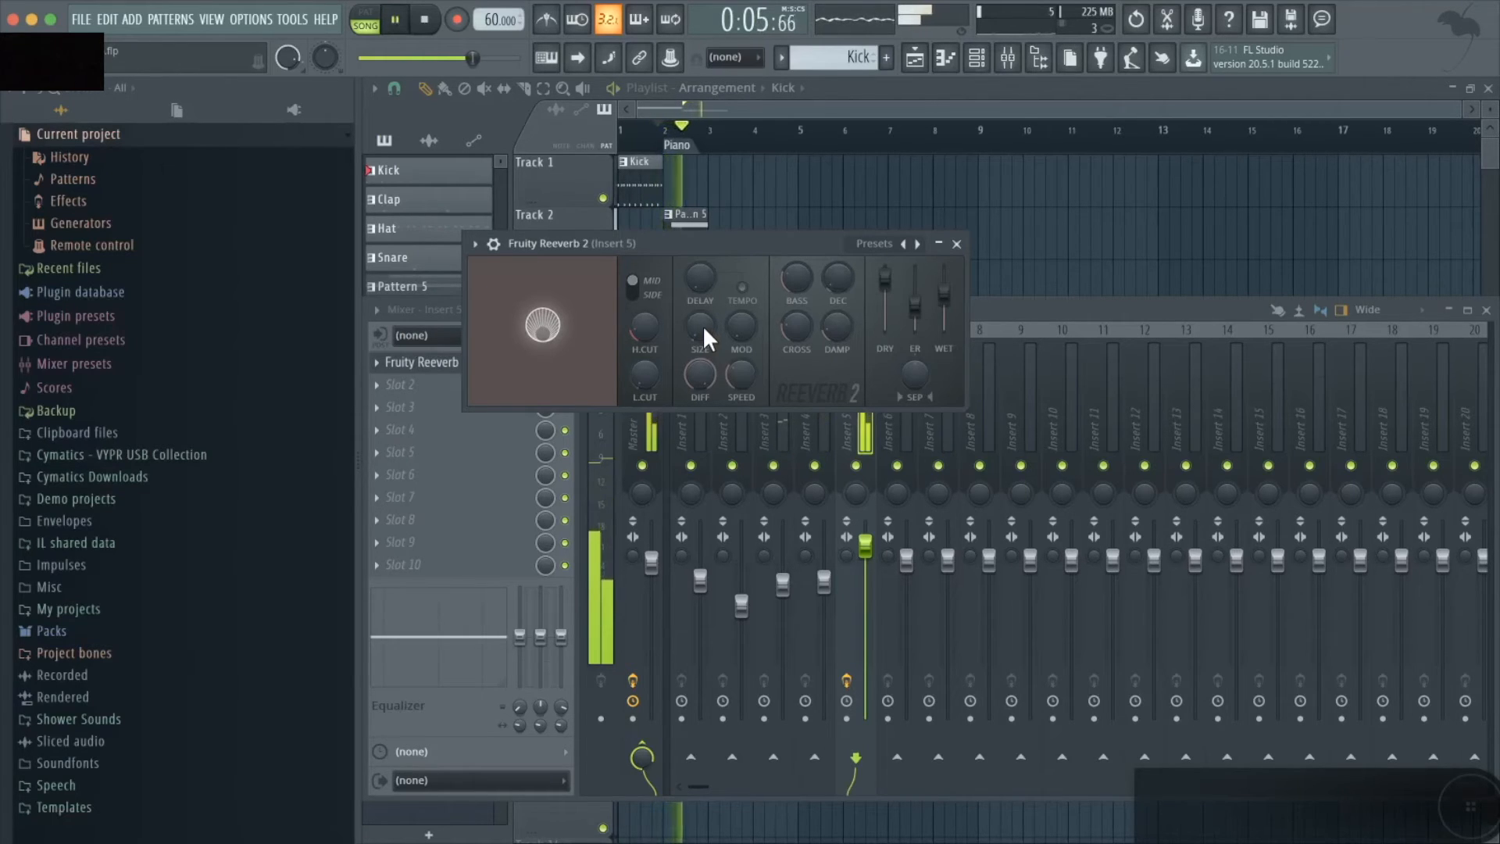
key(space)
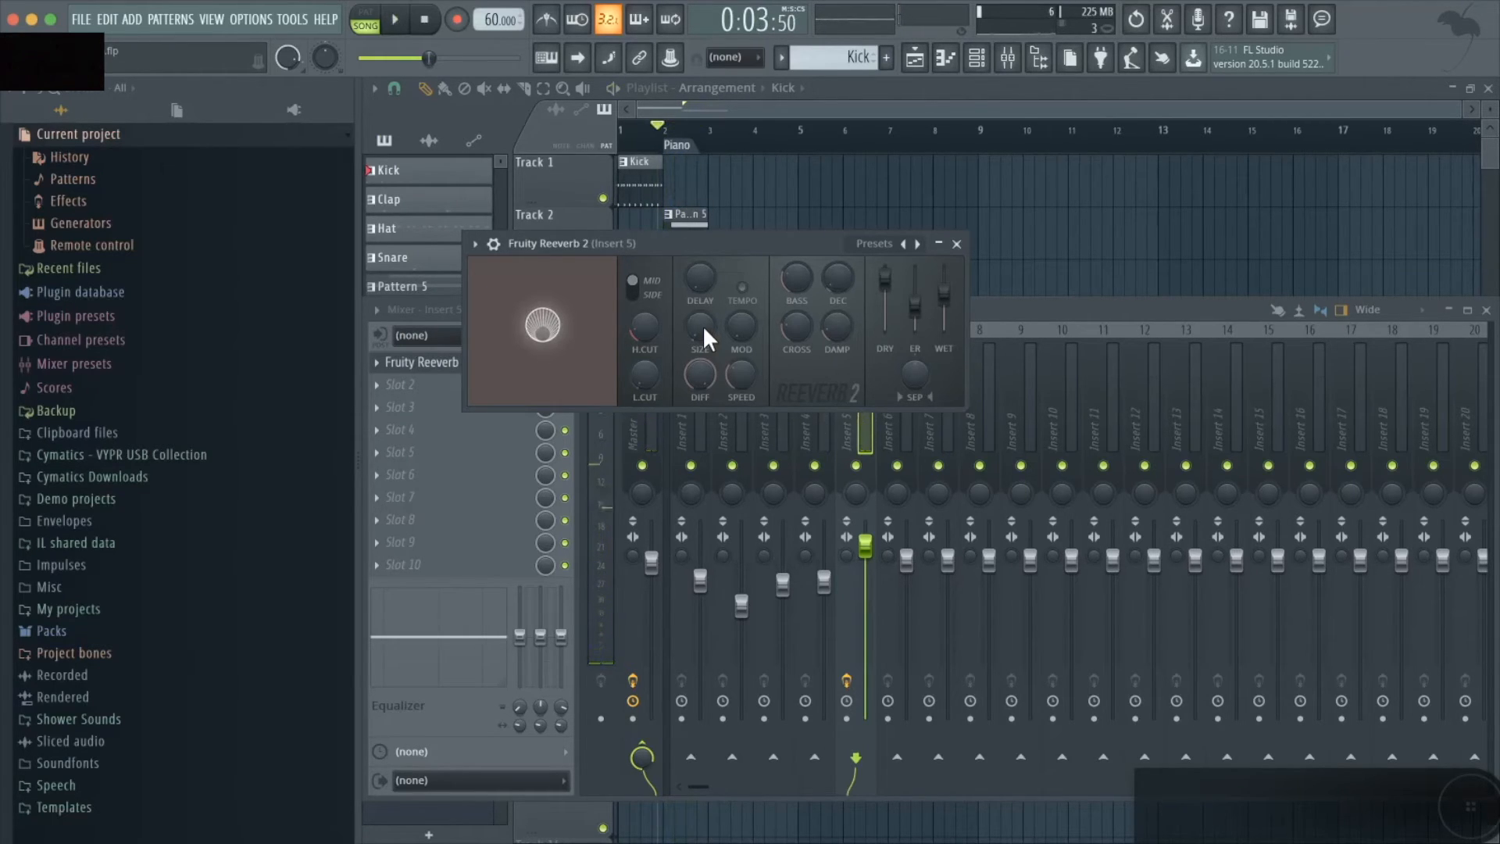
drag(702, 325, 702, 300)
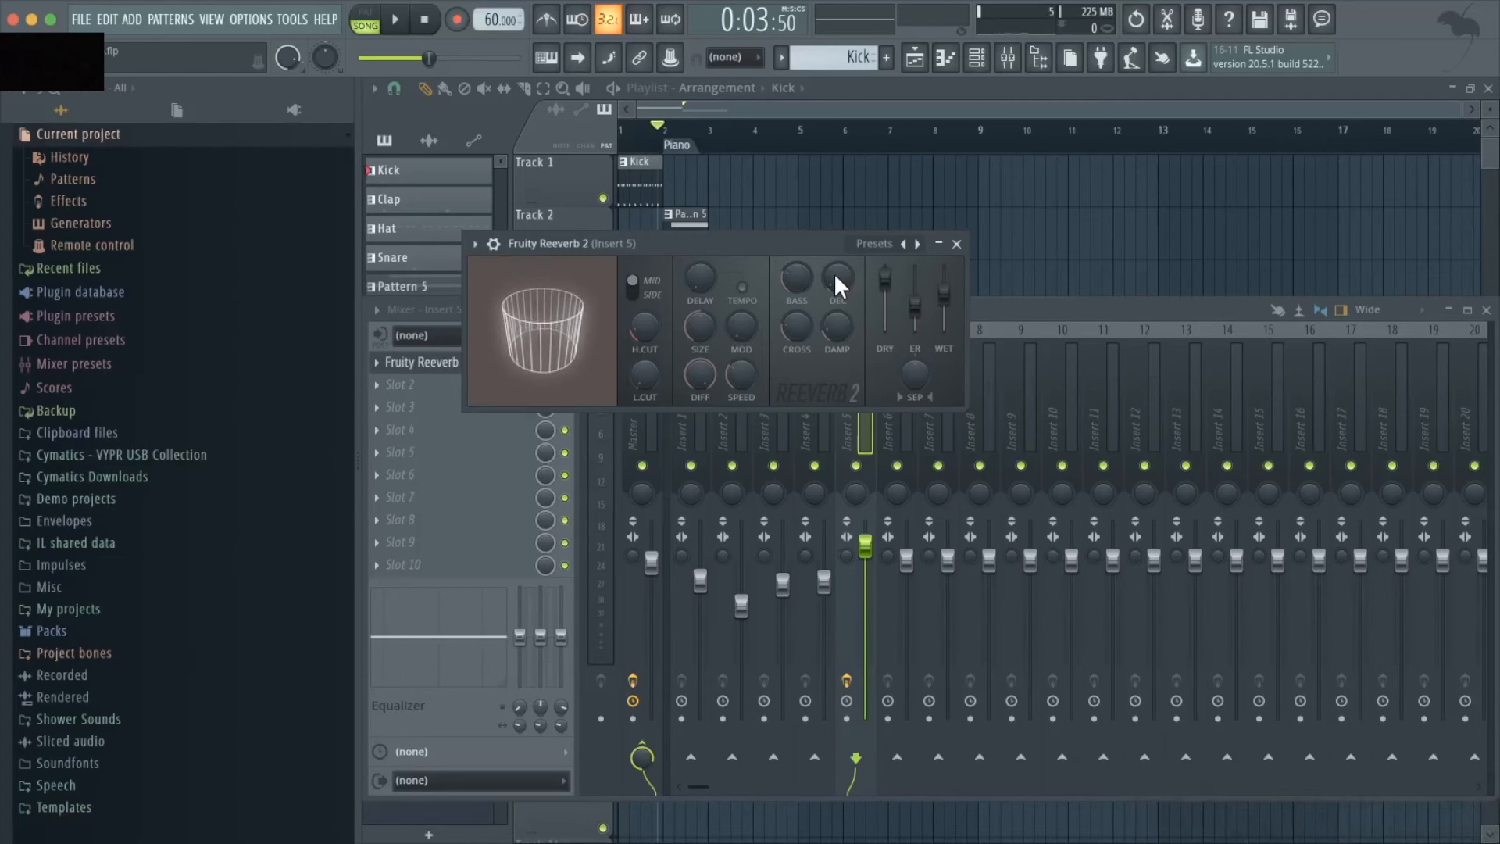
- Try the reverb's decay at a low setting and at its maximum, and play the piano section with the long decay
drag(833, 274, 837, 328)
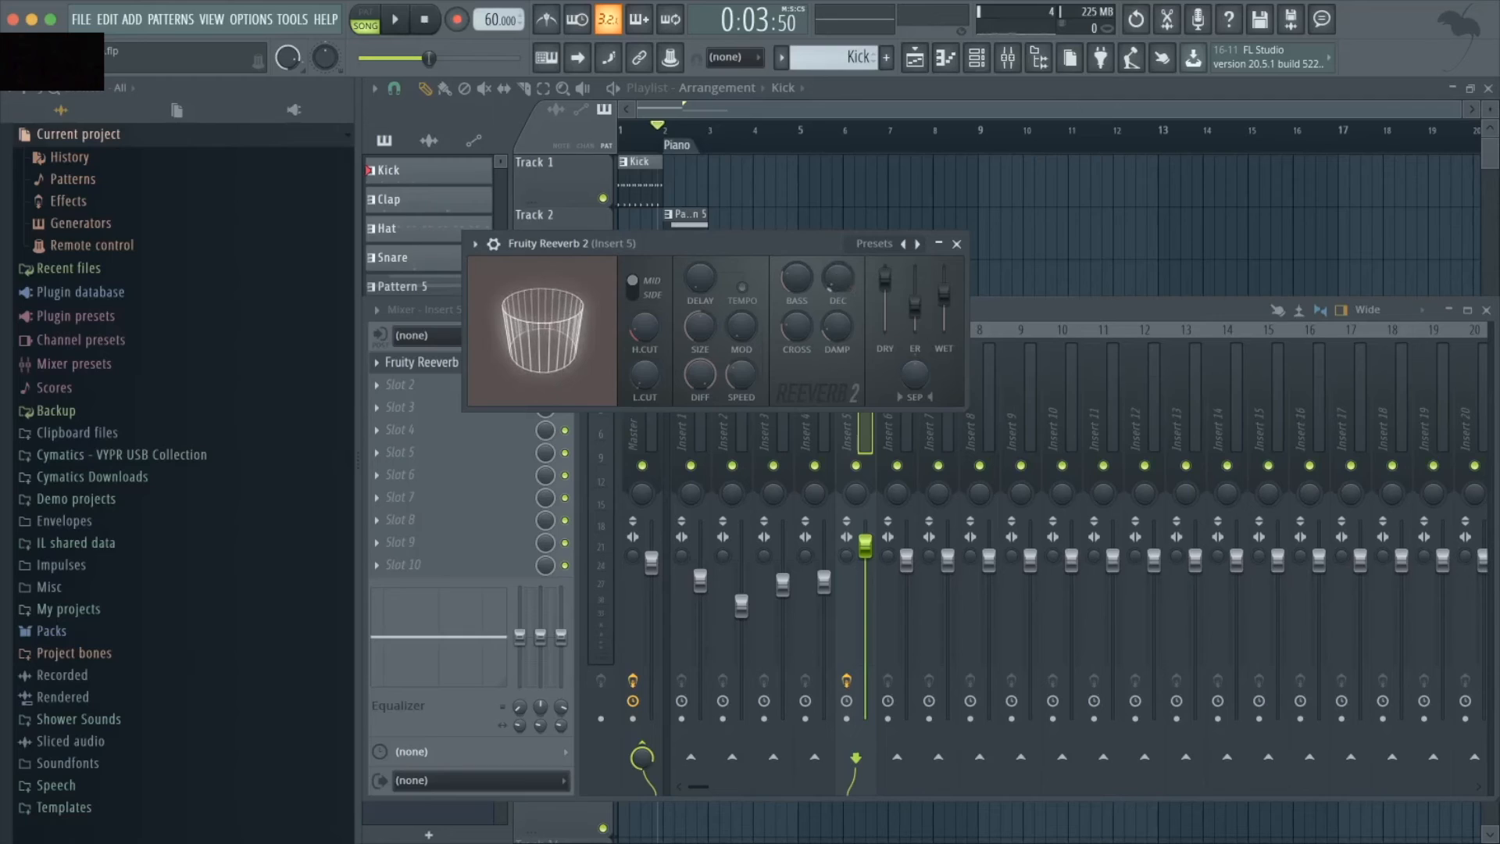
drag(837, 278, 838, 247)
key(space)
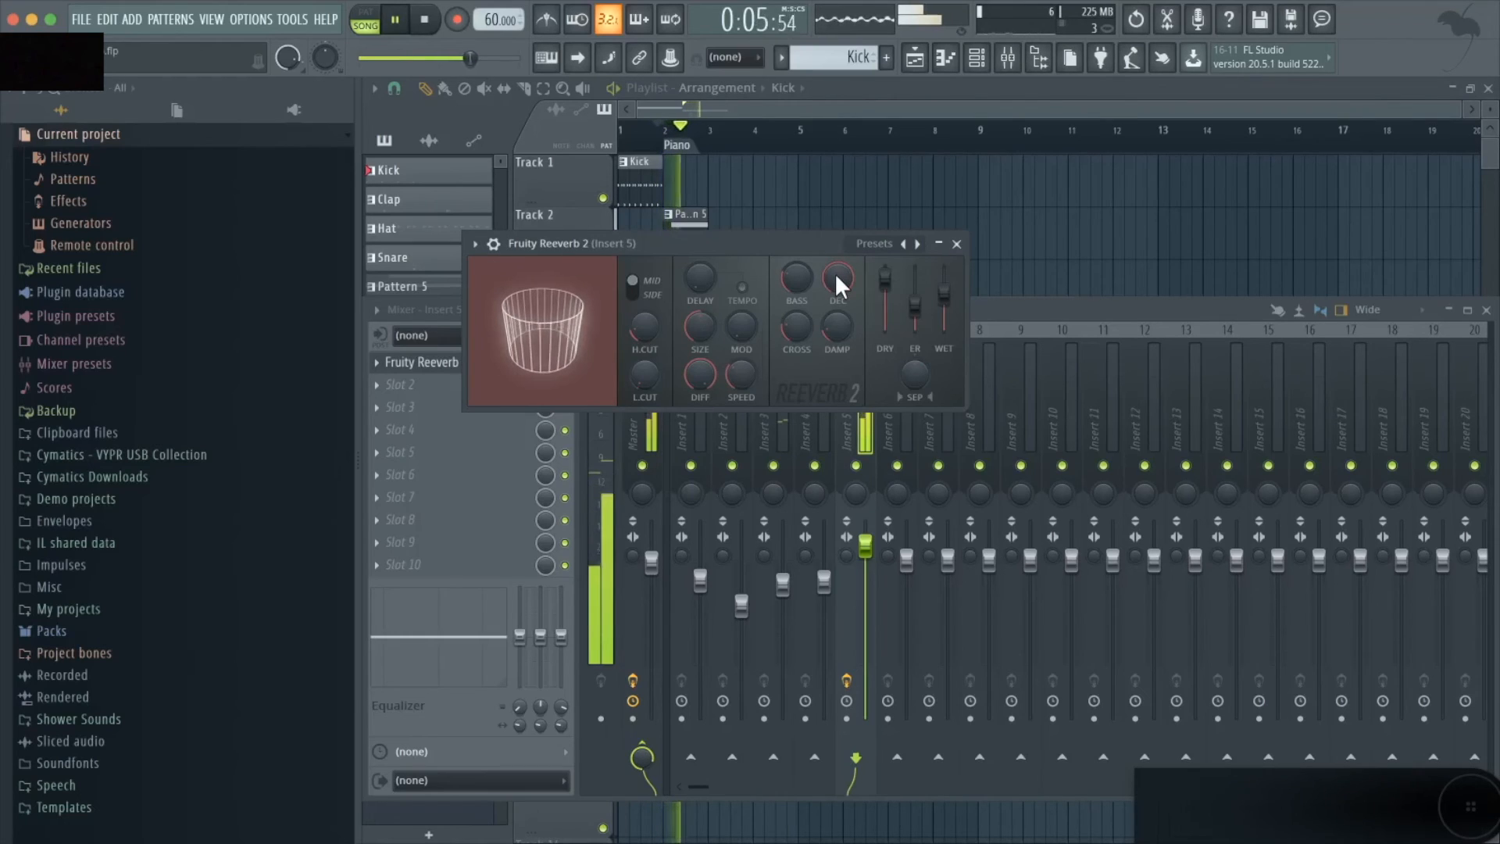
key(space)
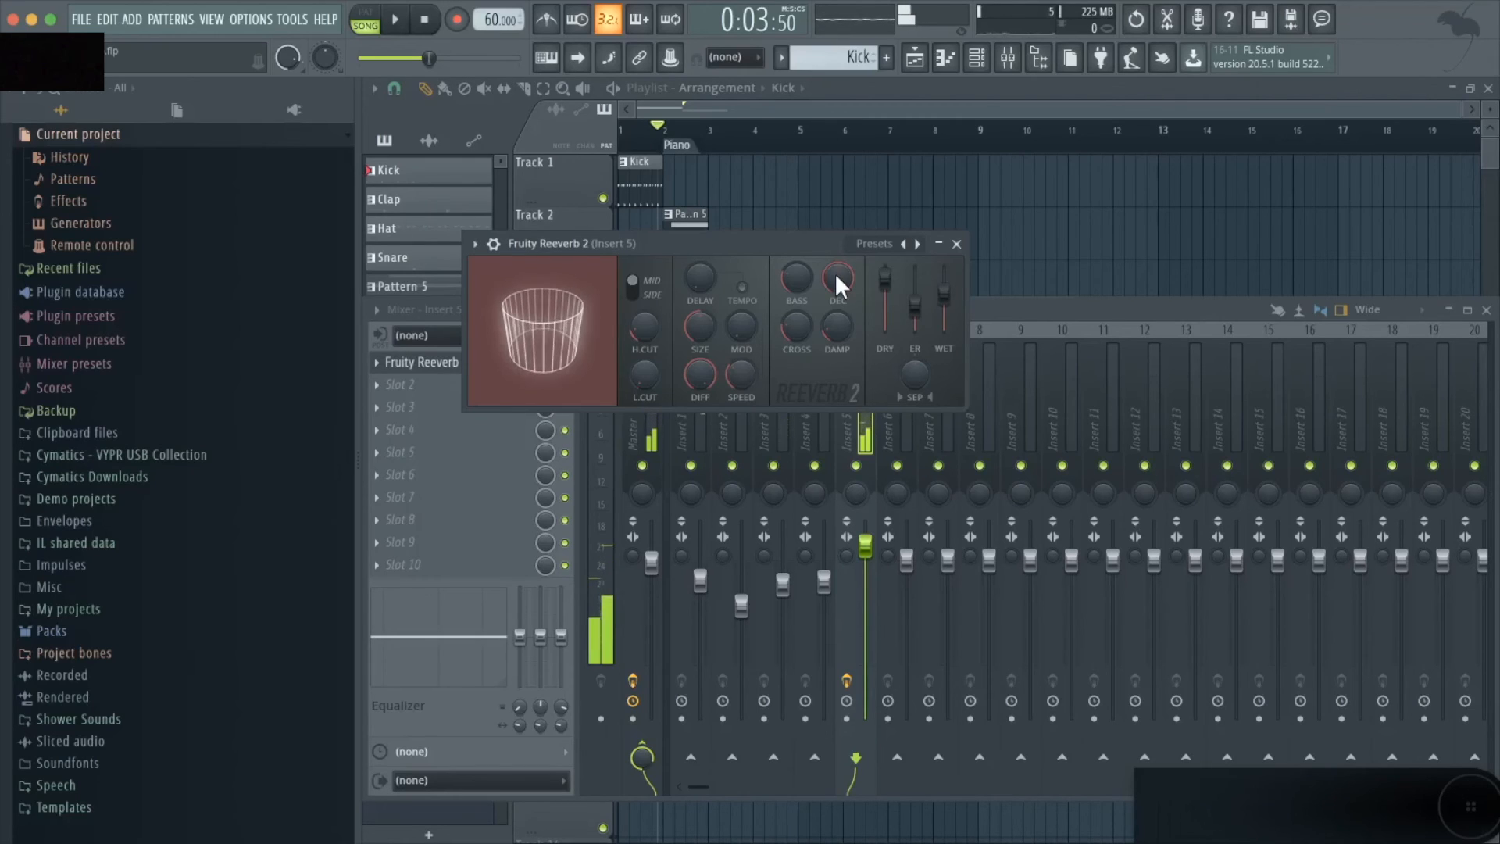
- Bring the reverb's decay back down and play the piano section to hear the shorter tail
click(834, 273)
drag(834, 273, 835, 340)
key(space)
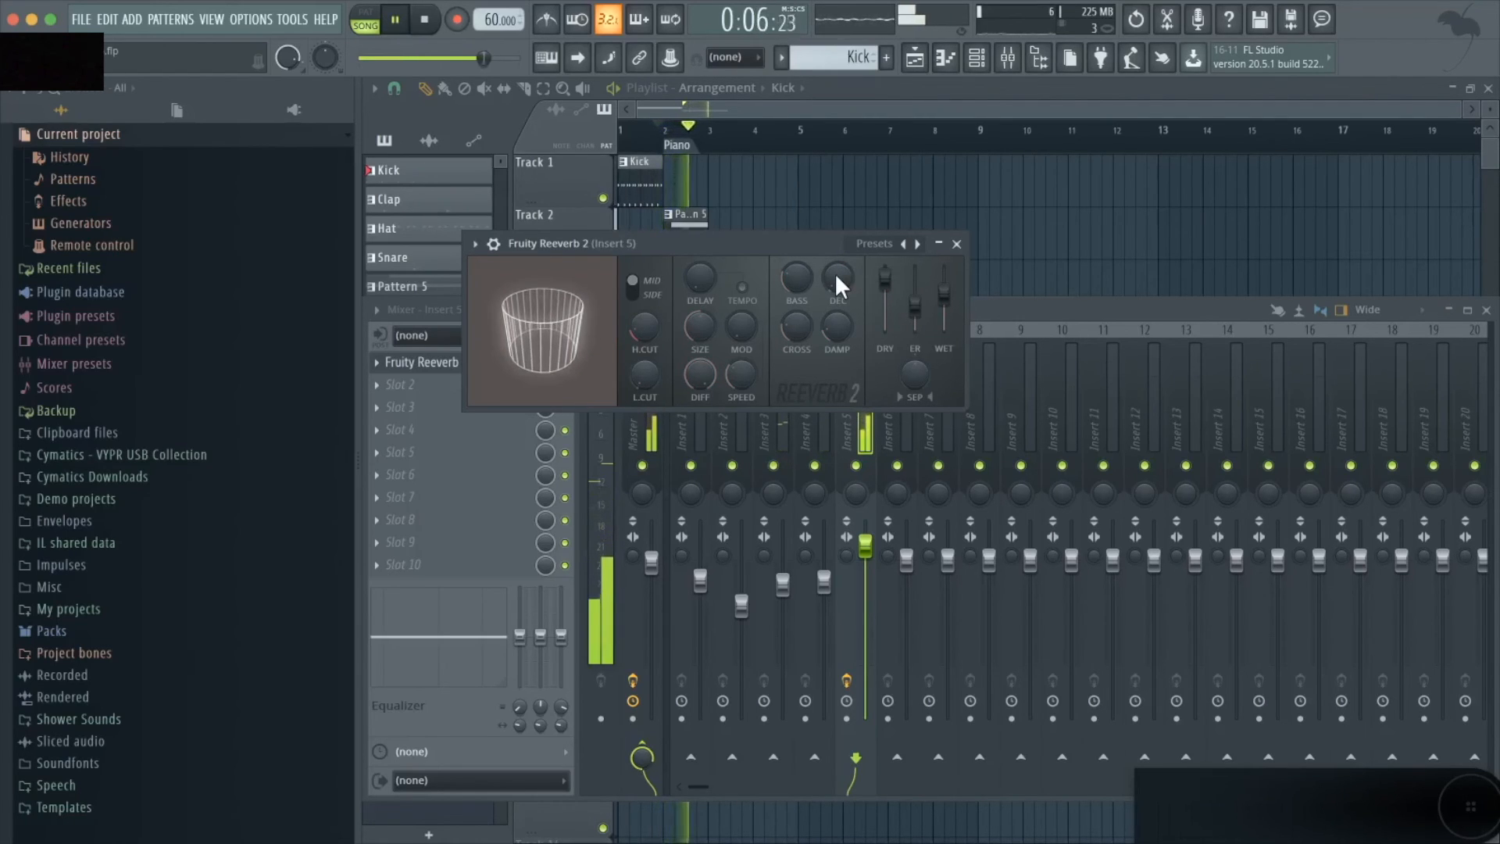
key(space)
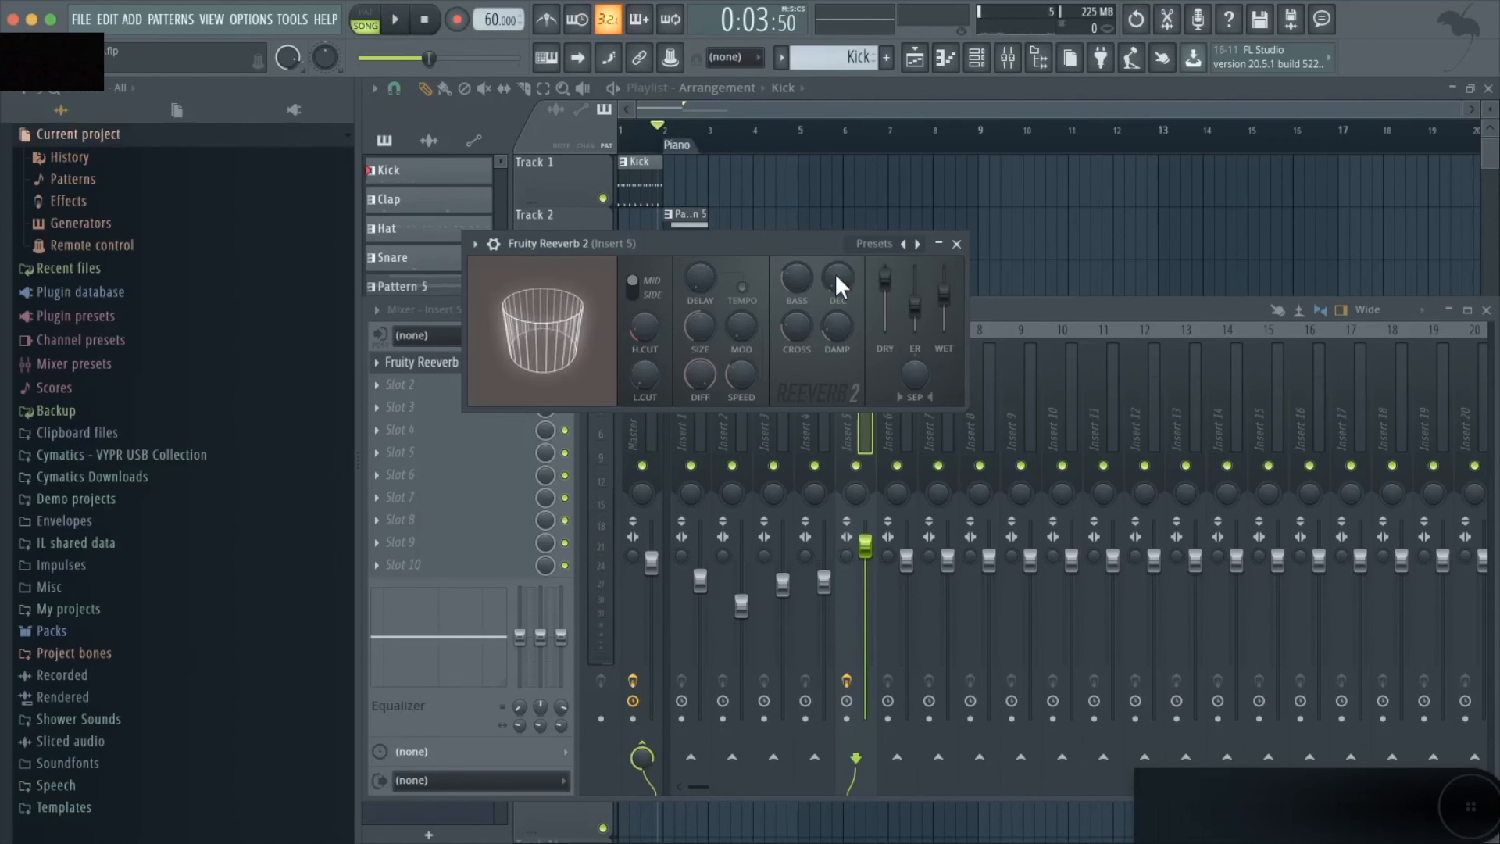
- Lower the dry level of Fruity Reeverb 2 to nearly its minimum
drag(884, 277, 884, 326)
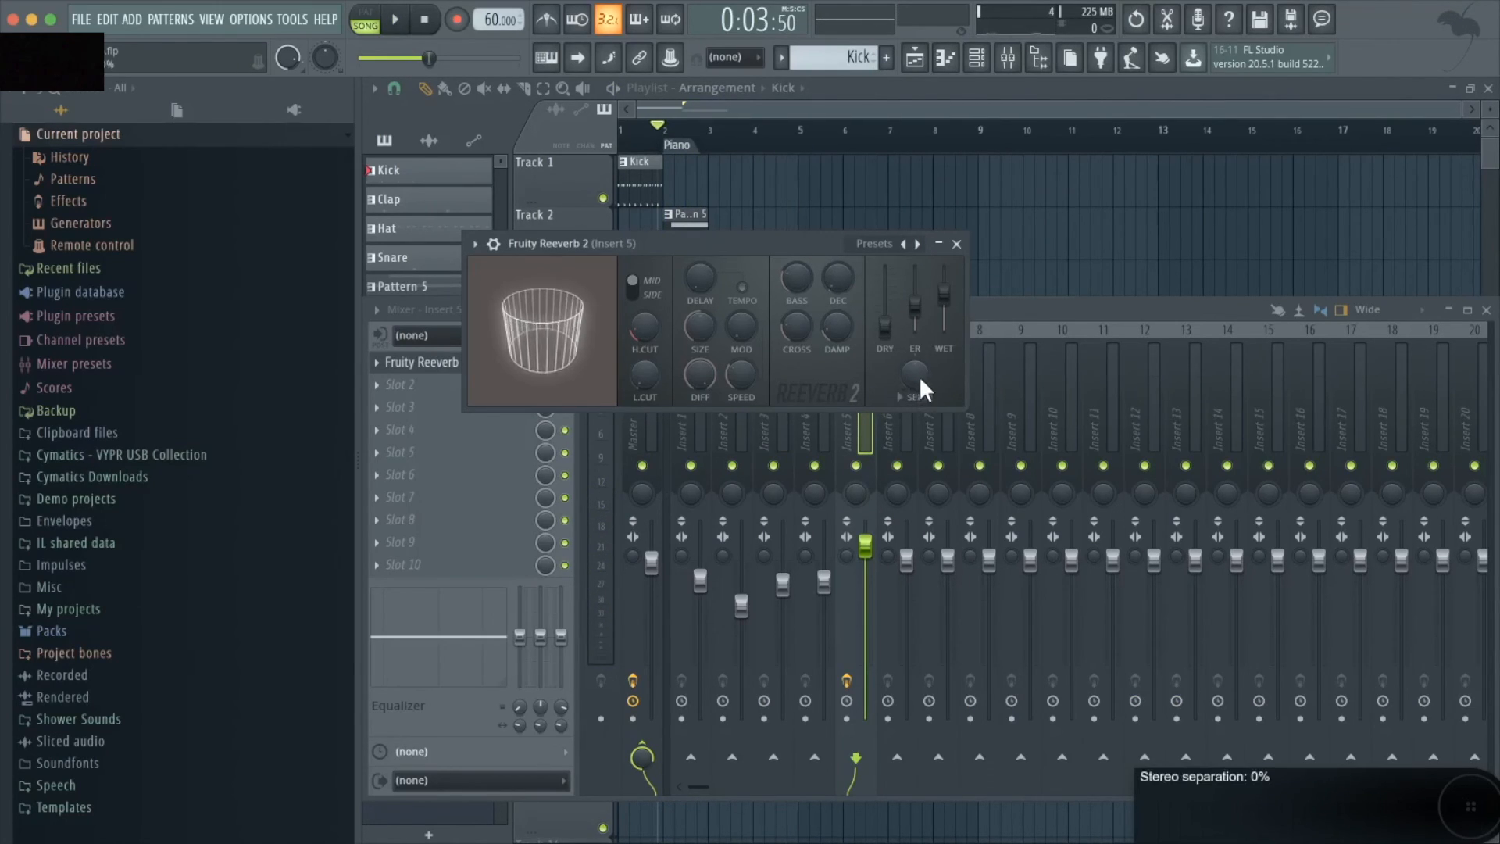